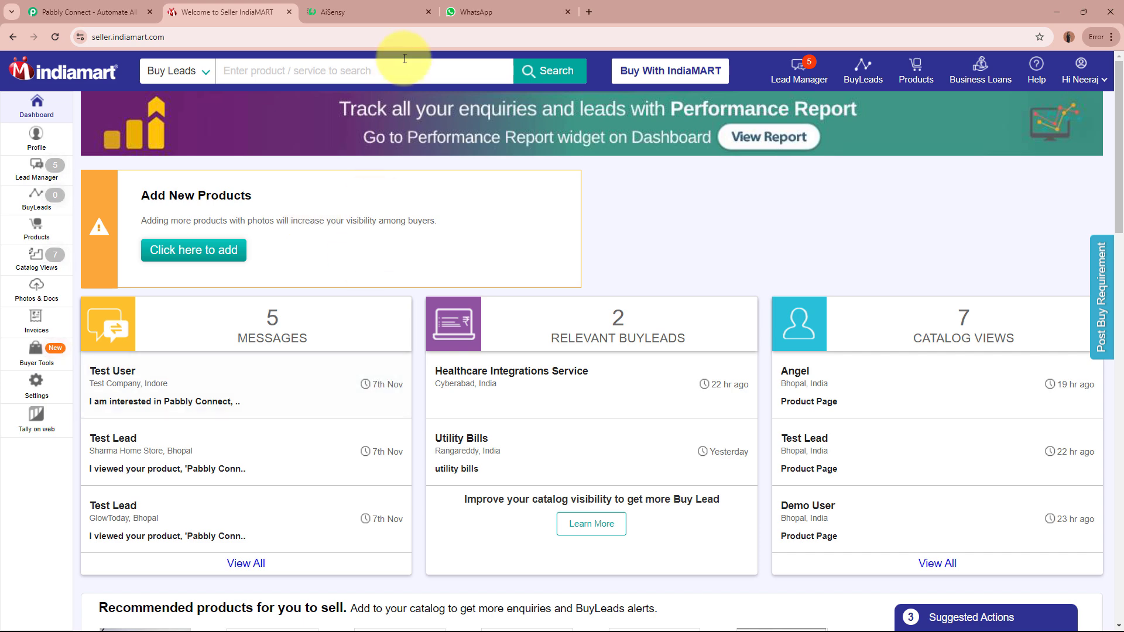
Step: Review the IndiaMART seller dashboard, the jewellery_lead_welcome template in AiSensy, and the AiSensy chat in WhatsApp
click(363, 12)
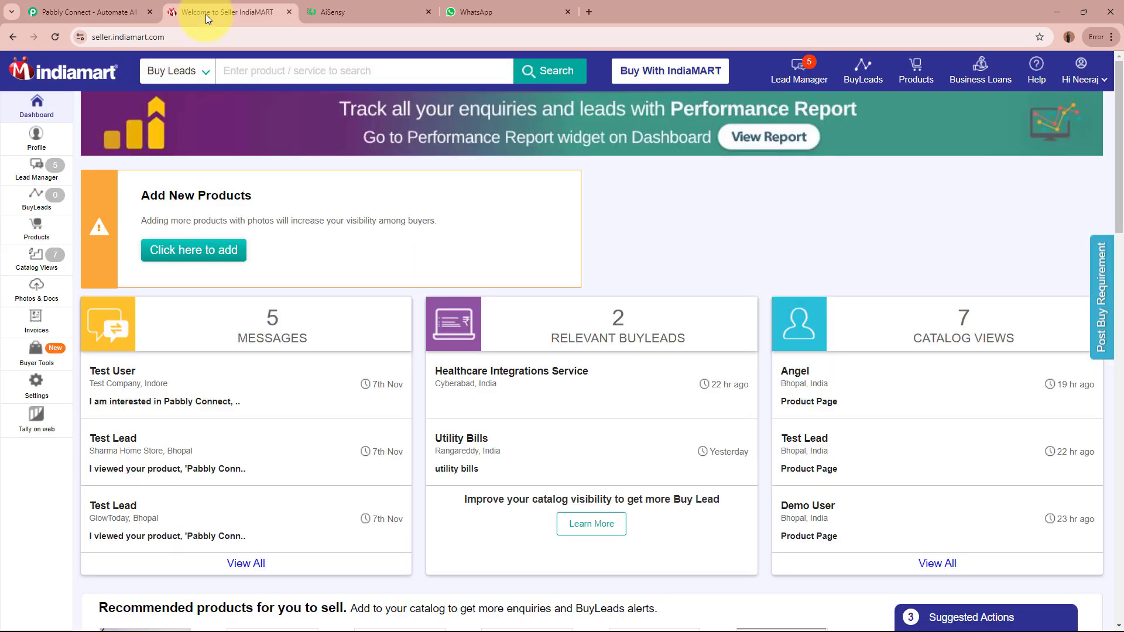
click(206, 12)
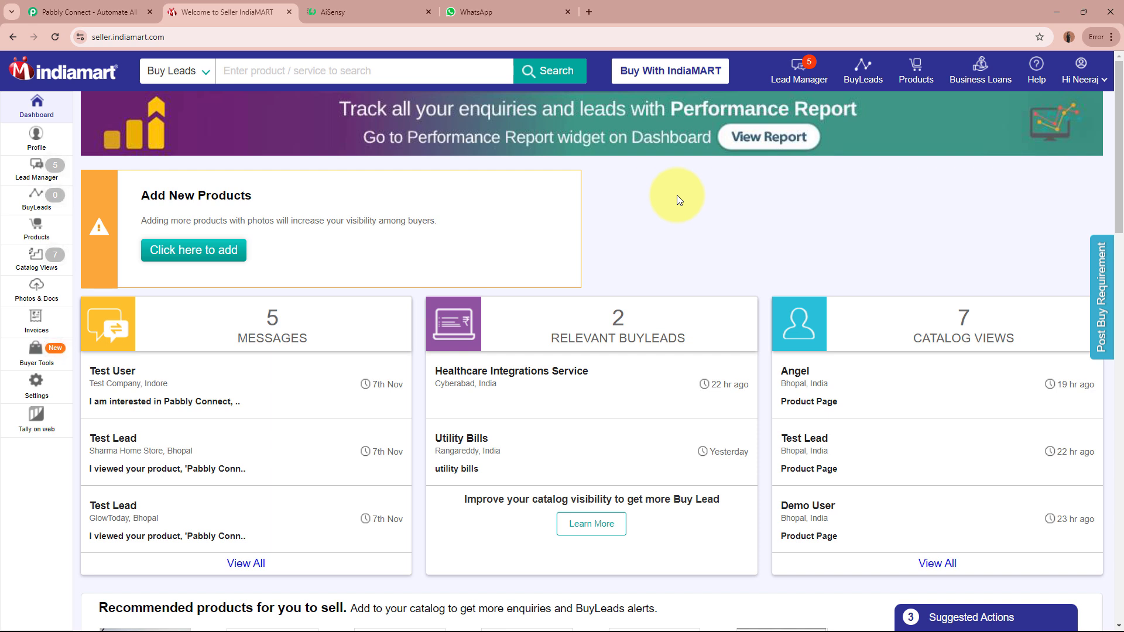
click(386, 12)
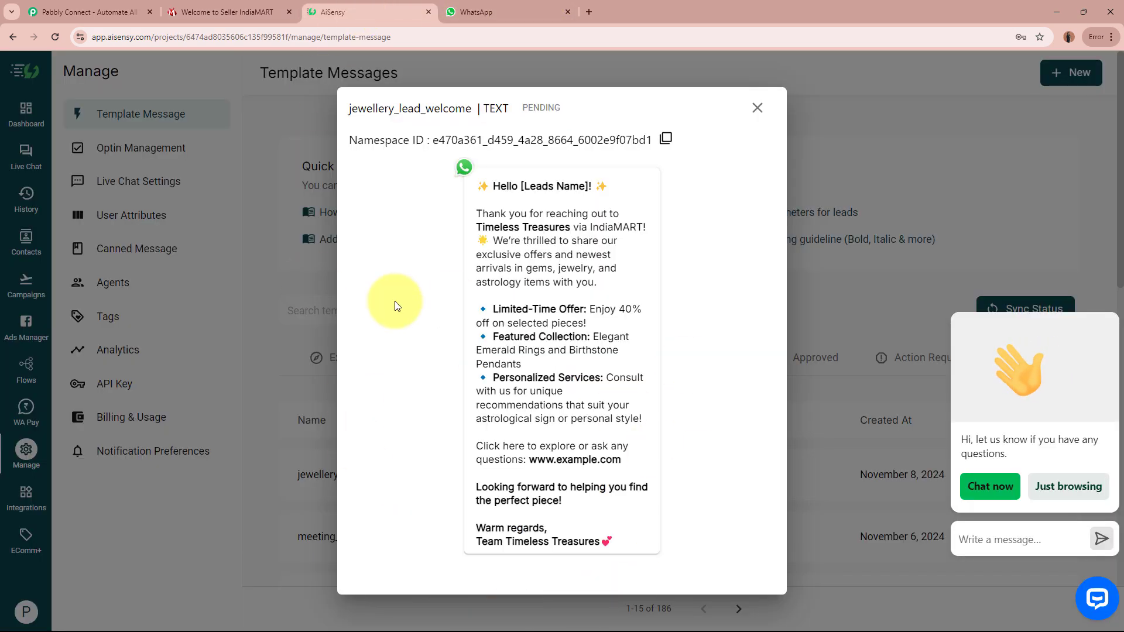
click(267, 6)
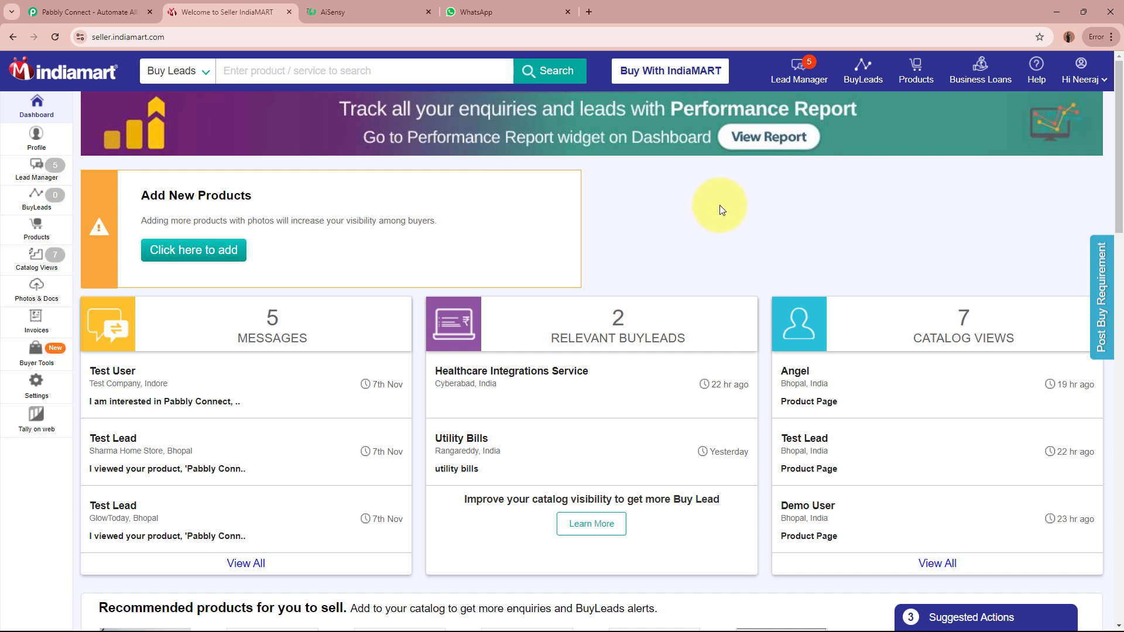
click(497, 9)
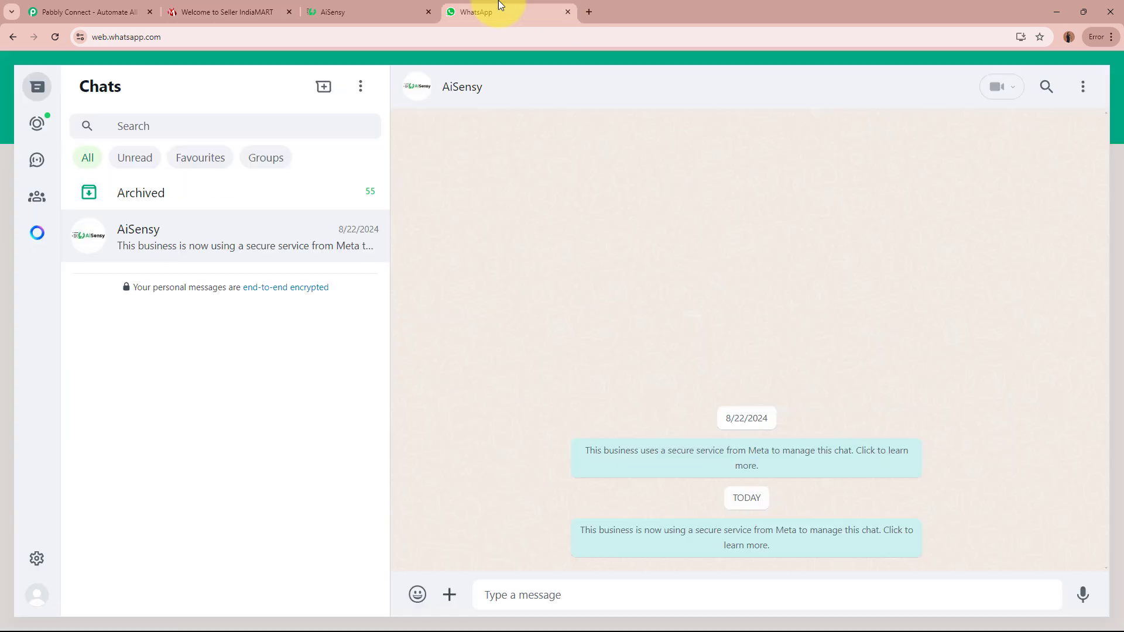
Step: Switch to the Pabbly site, sign in to the existing account, and open Pabbly Connect from the available apps
click(52, 7)
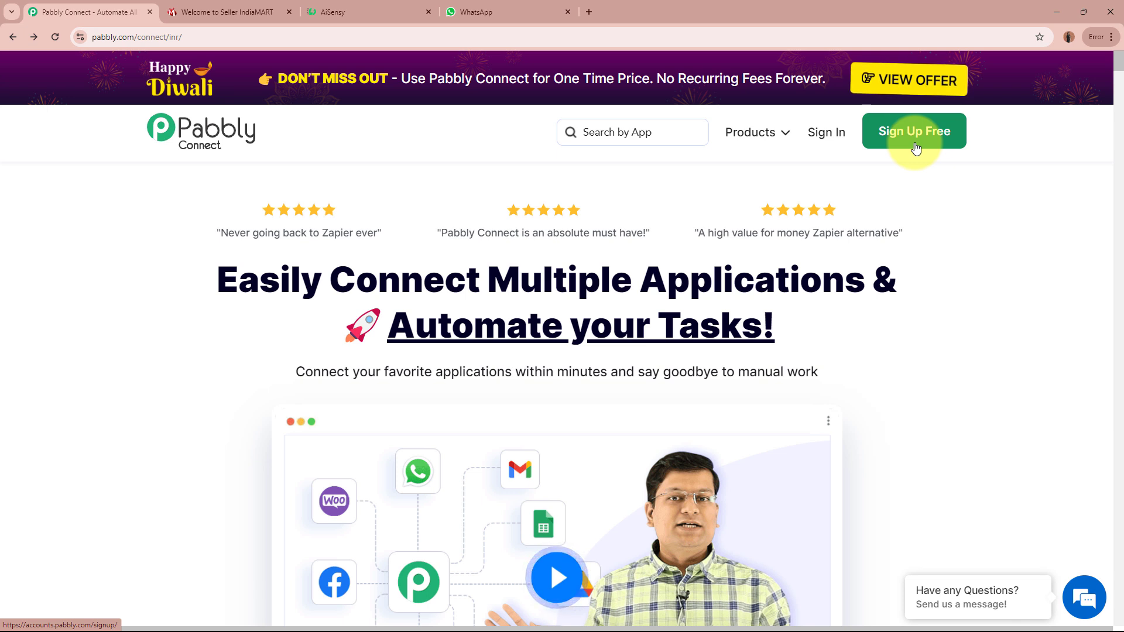
click(828, 143)
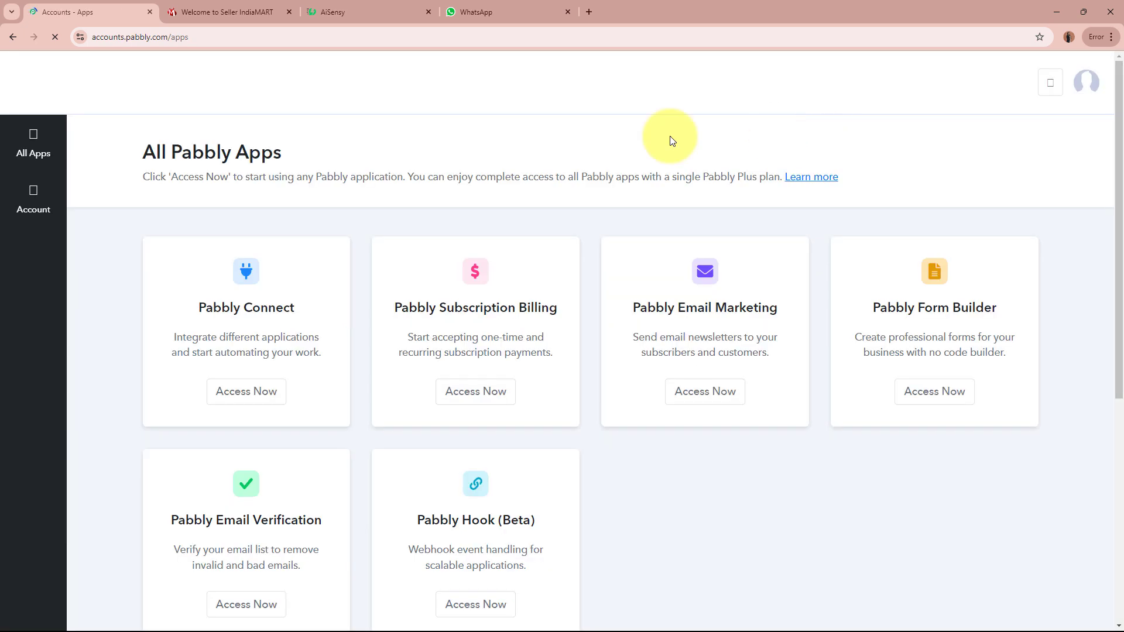
drag(143, 152, 358, 153)
click(392, 152)
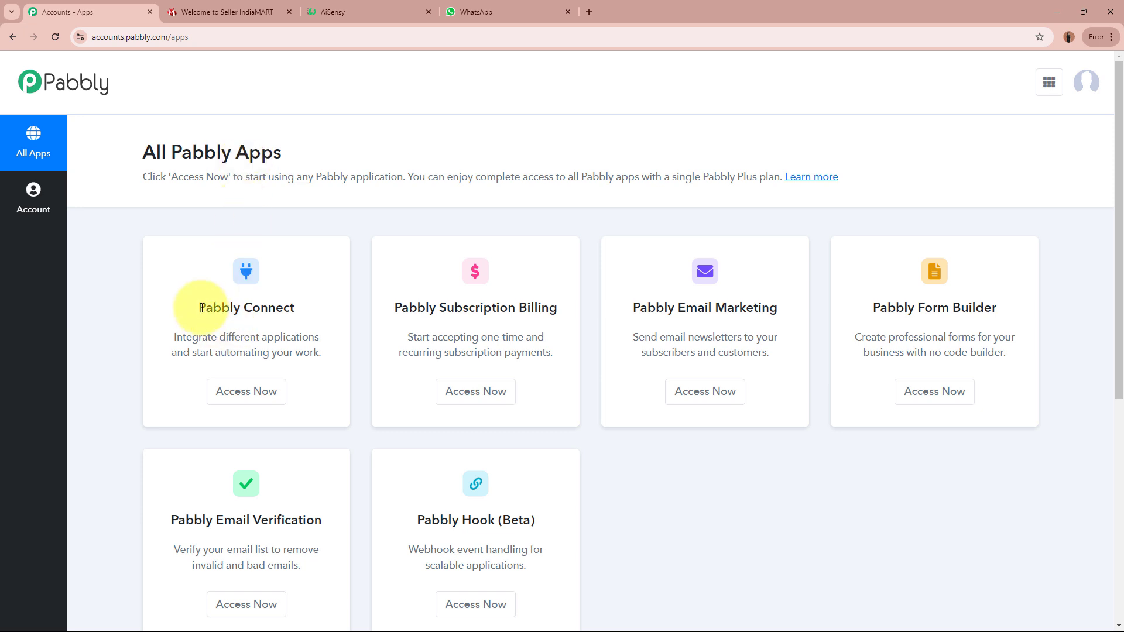
drag(182, 305, 283, 302)
click(291, 302)
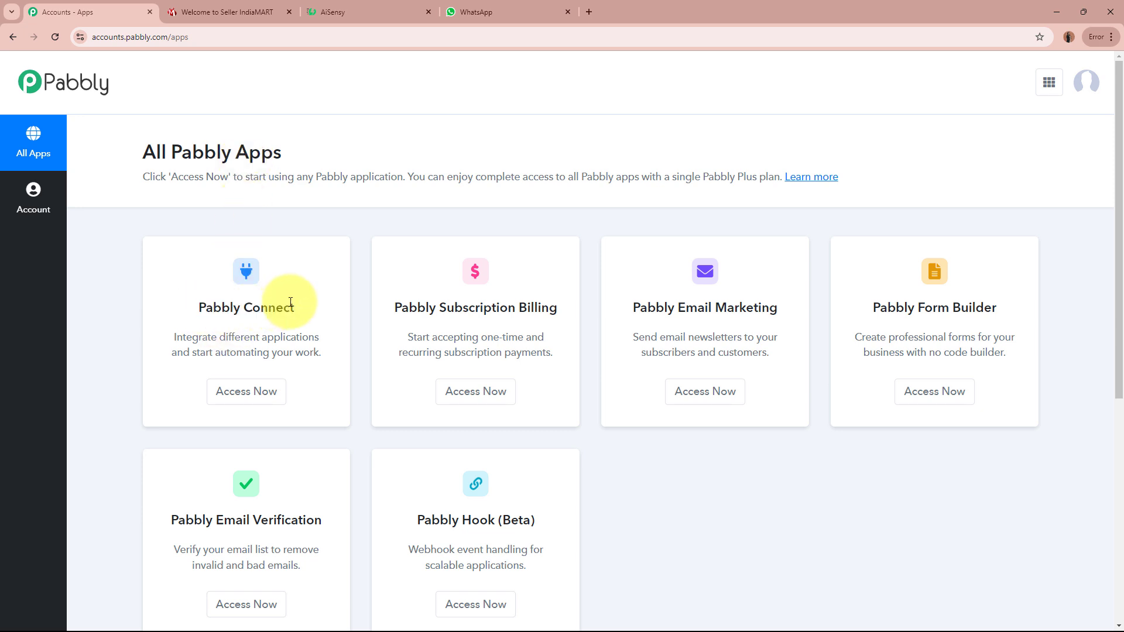
click(249, 391)
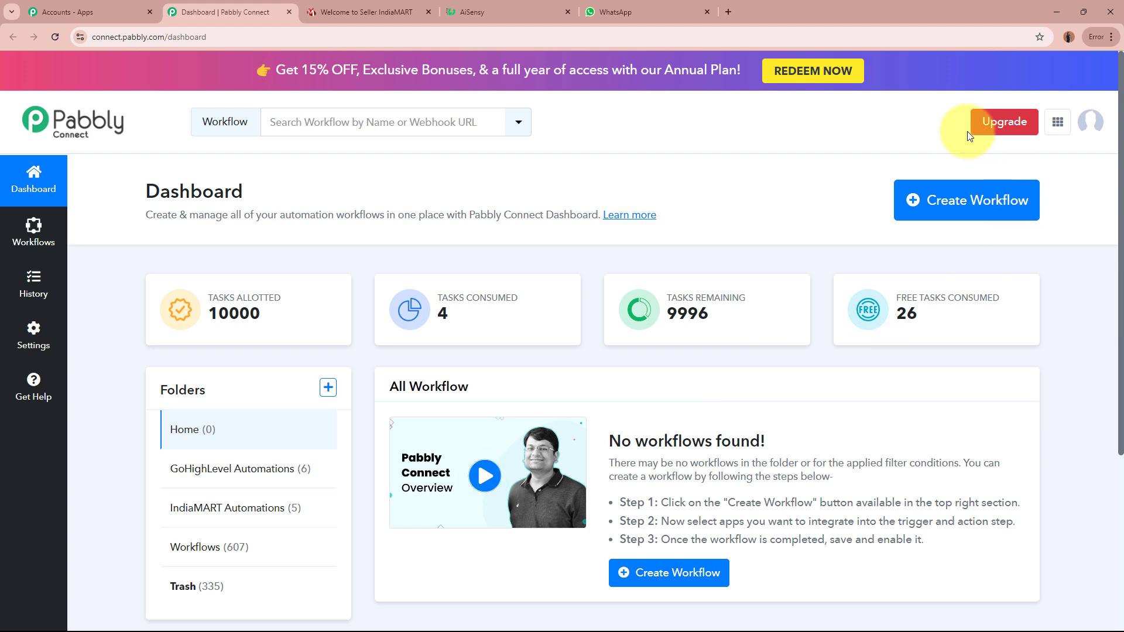
Step: Start a new workflow named "Send Automated WhatsApp Message to IndiaMART Leads / Enquiries for Gems, Jewellery & Astrology Business"
click(962, 190)
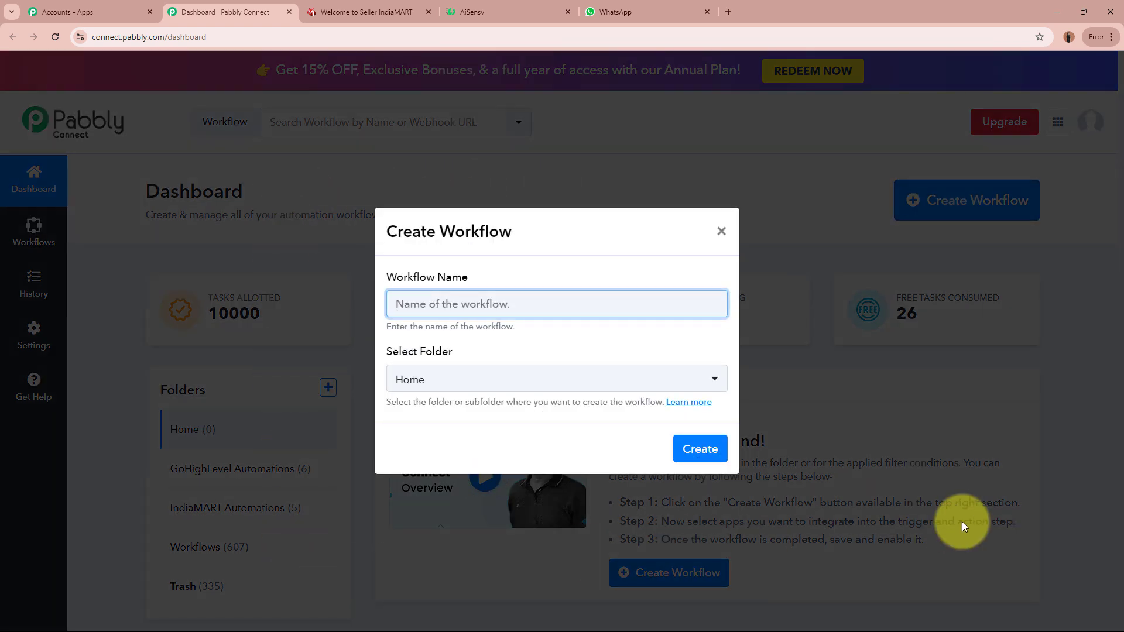
drag(385, 278, 484, 276)
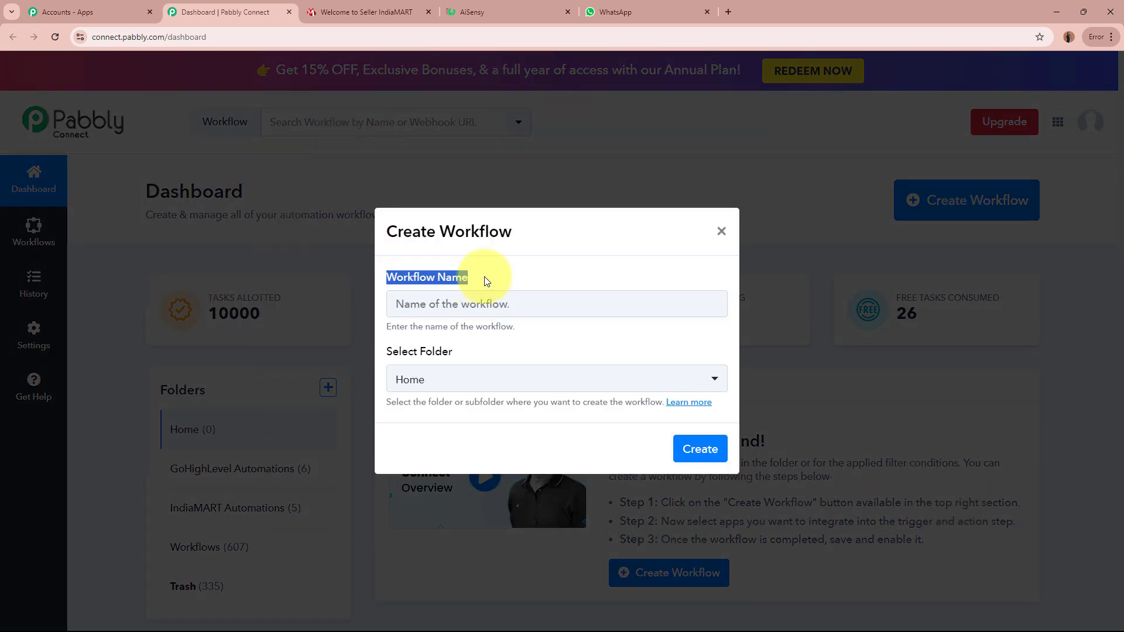
drag(386, 350, 464, 351)
click(483, 298)
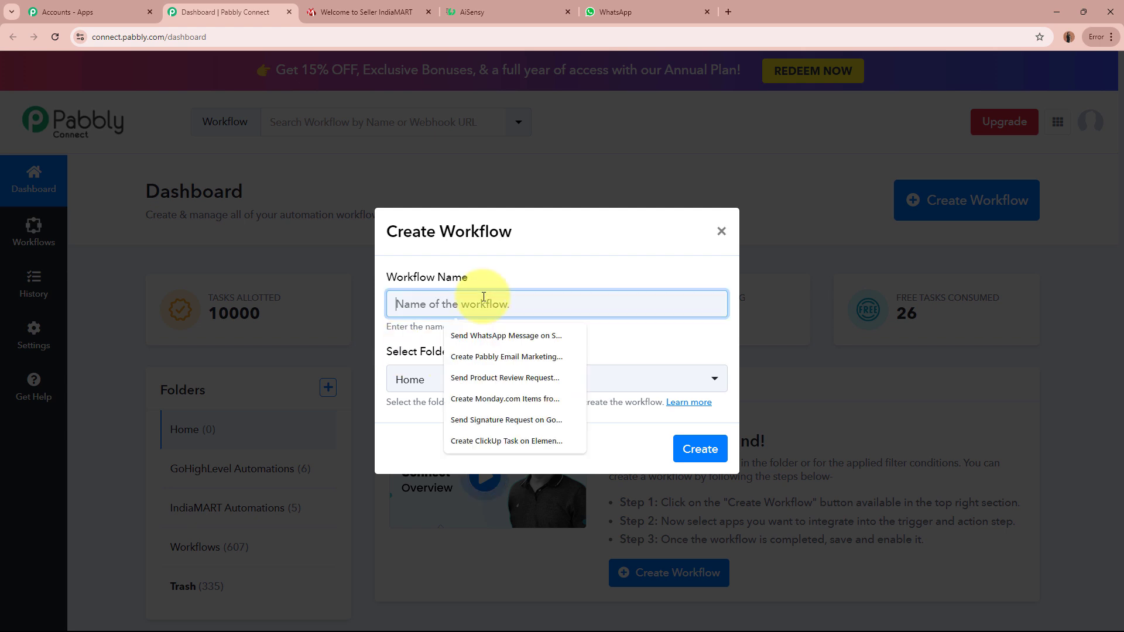
click(477, 309)
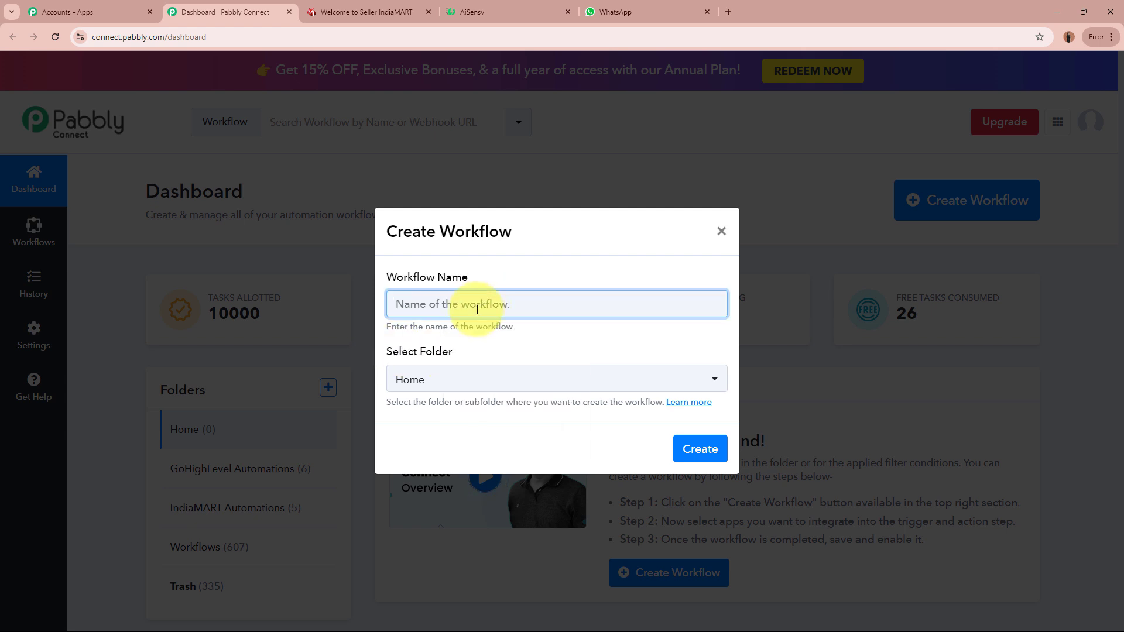
text(Send Automated WhatsApp Message to IndiaMART Leads / Enquiries for Gems, Jewellery & Astrology Business)
drag(398, 303, 746, 306)
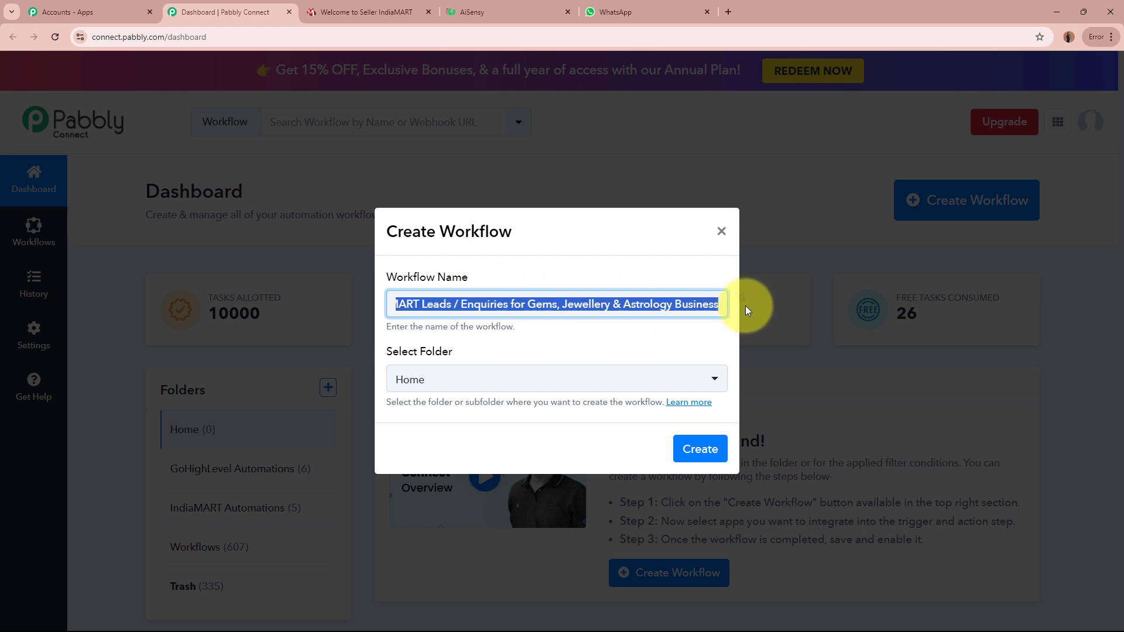
click(666, 342)
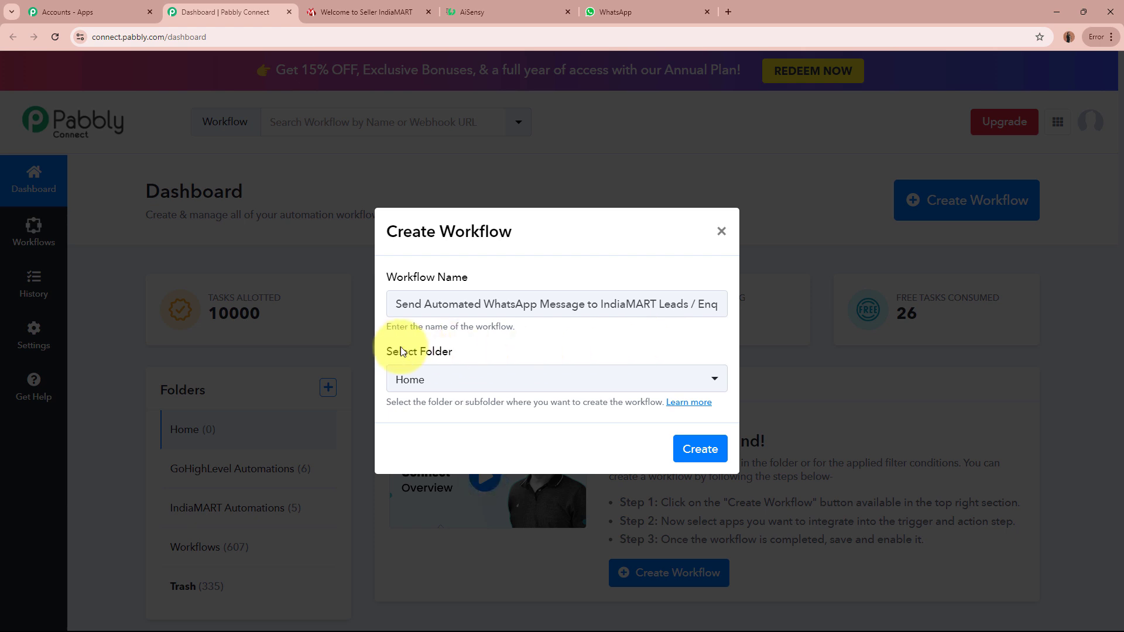
Step: Assign the new workflow to the IndiaMART Automations folder and create it
drag(385, 349, 503, 349)
click(503, 348)
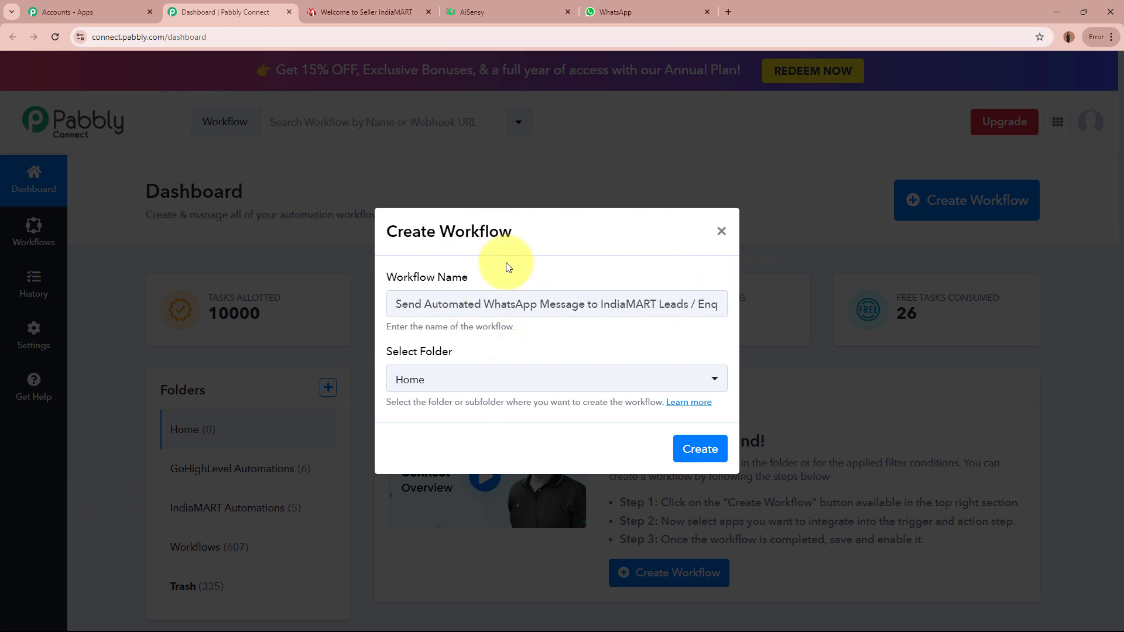
click(410, 380)
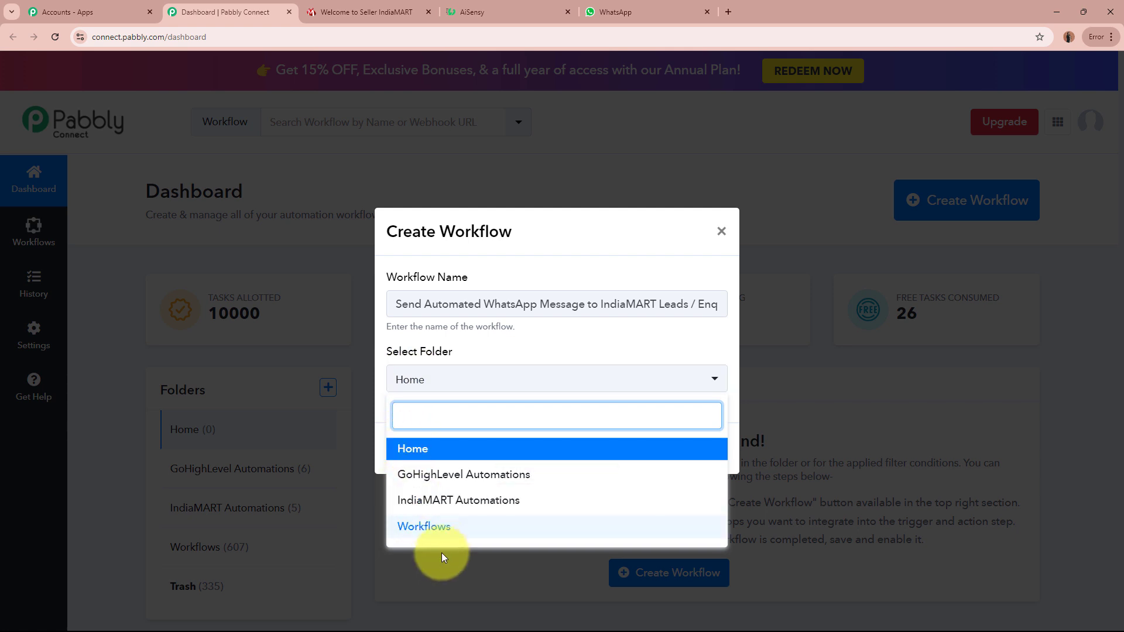
click(416, 500)
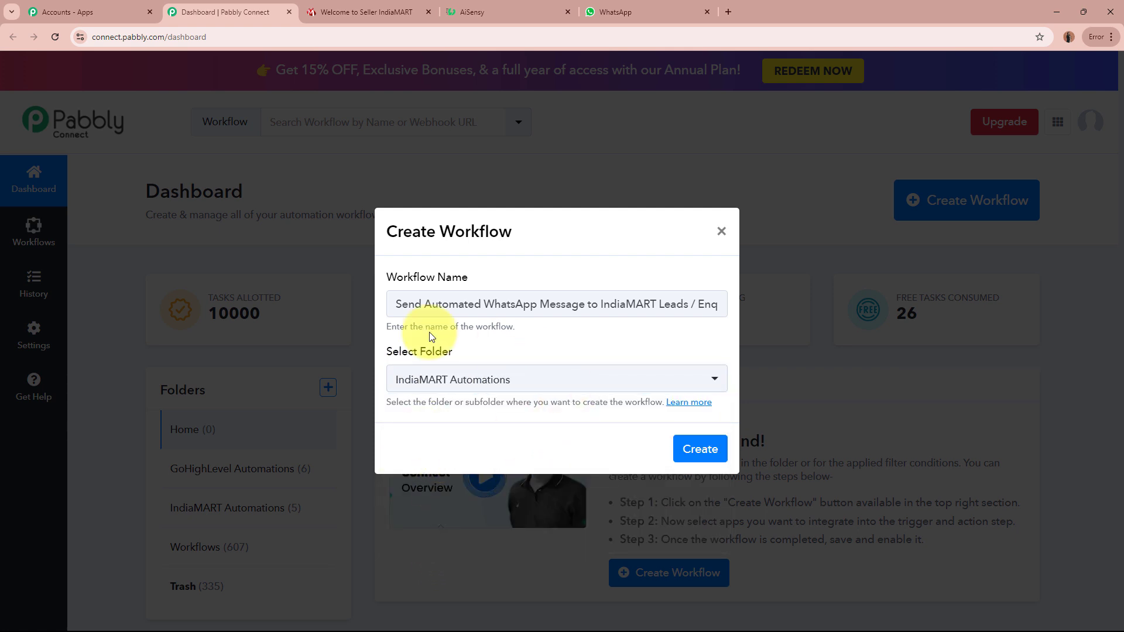
drag(391, 304, 865, 324)
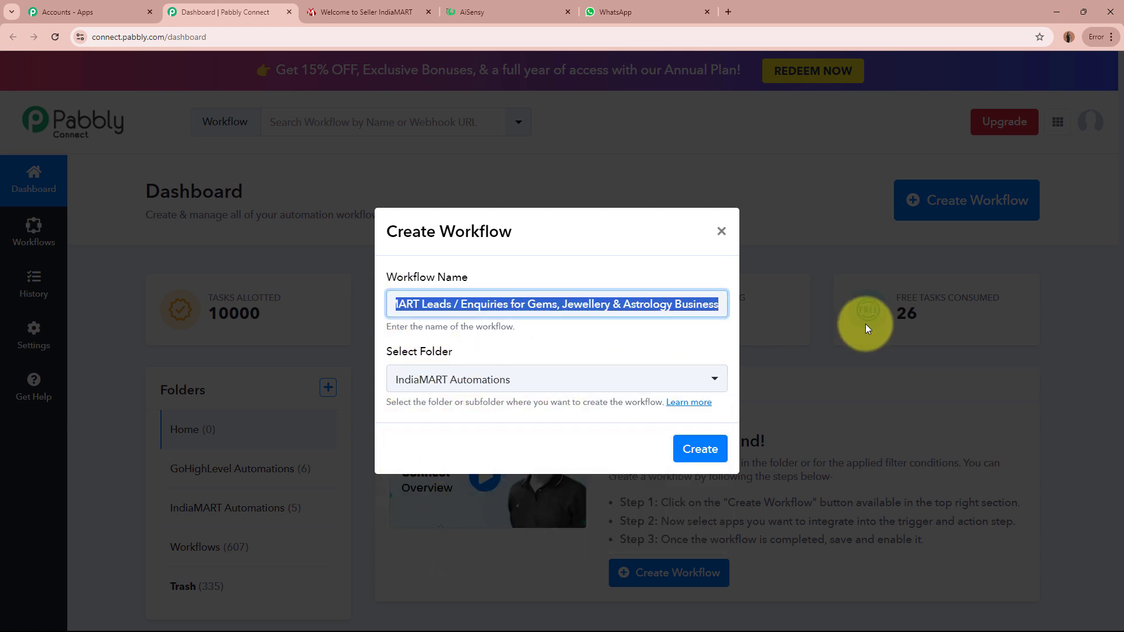
click(548, 335)
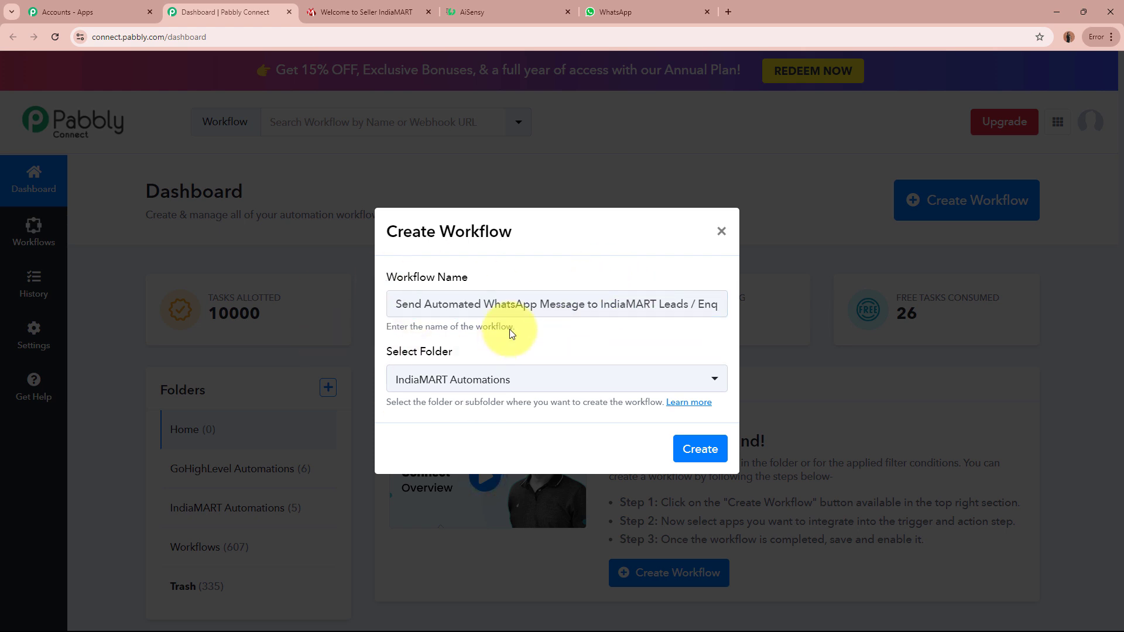
click(698, 462)
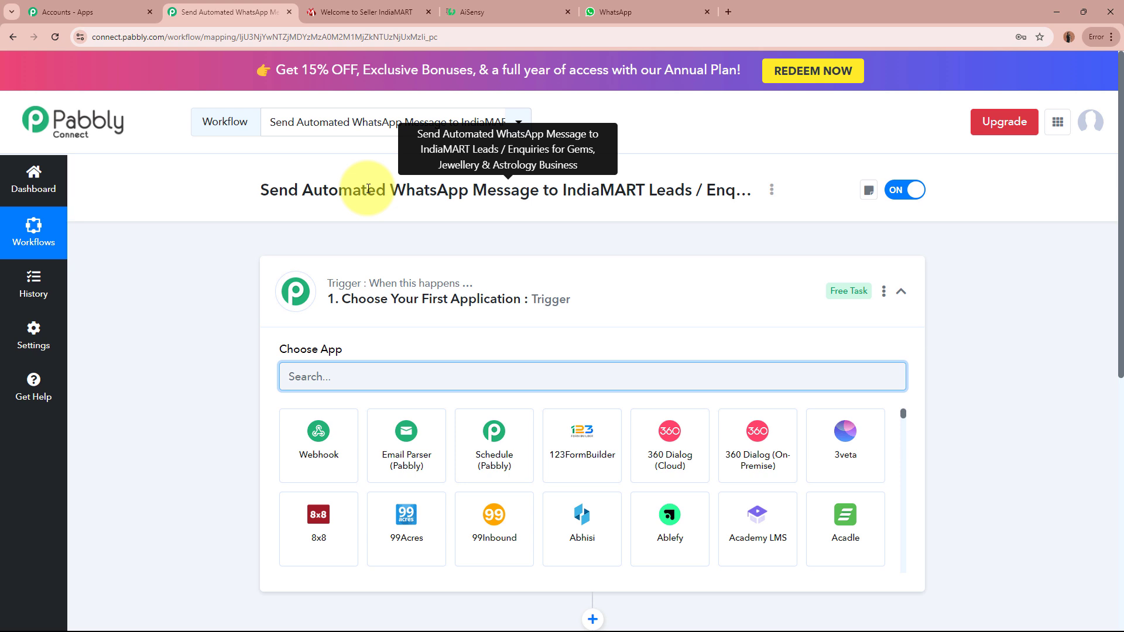
Step: Set the workflow's trigger application to IndiaMART with New Leads as the trigger event
click(577, 296)
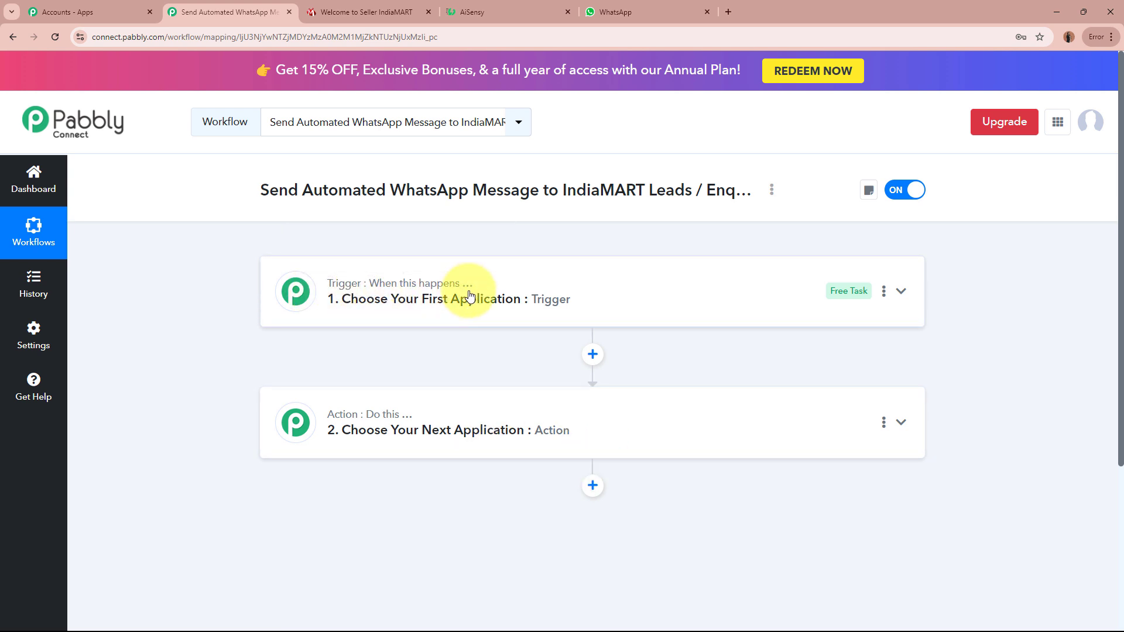
mouse_move(396, 421)
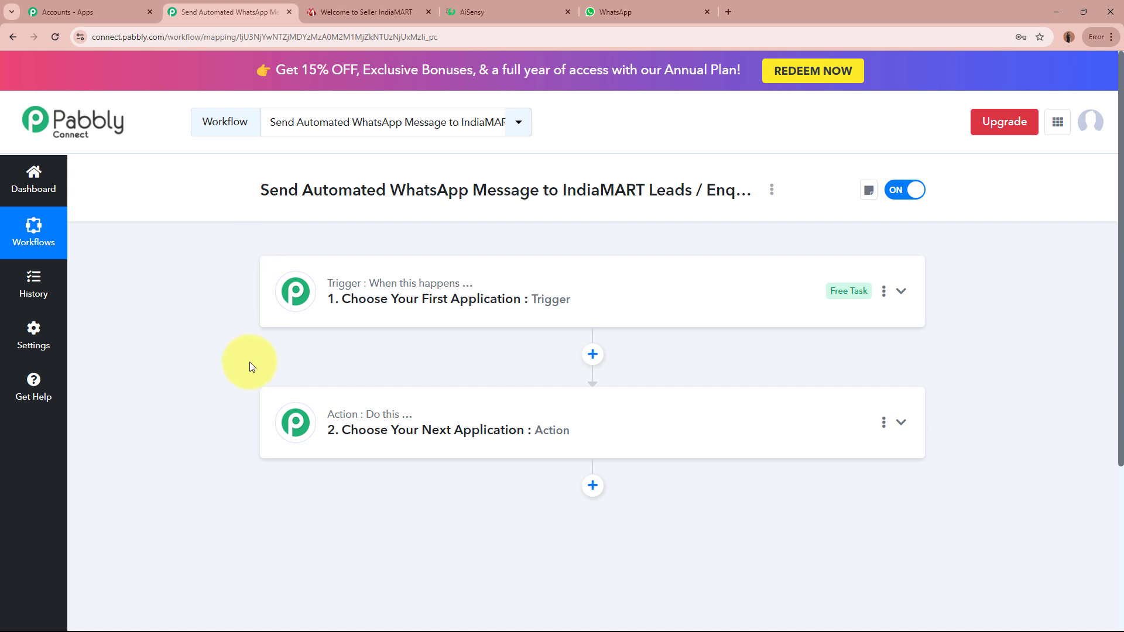
click(680, 290)
click(572, 385)
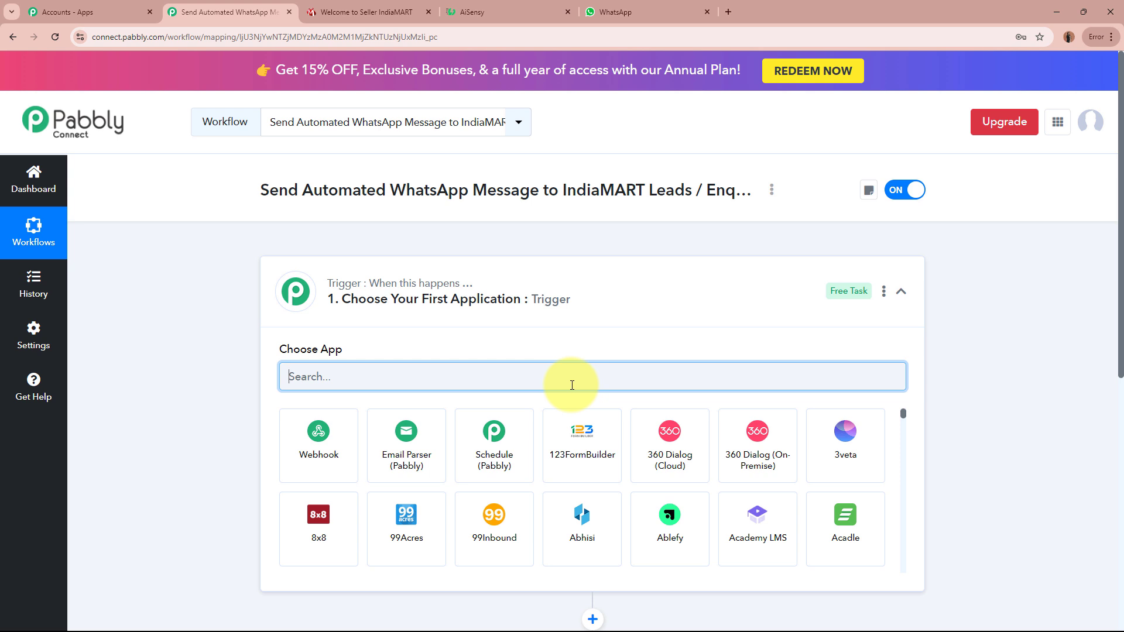
text(IndiaMART)
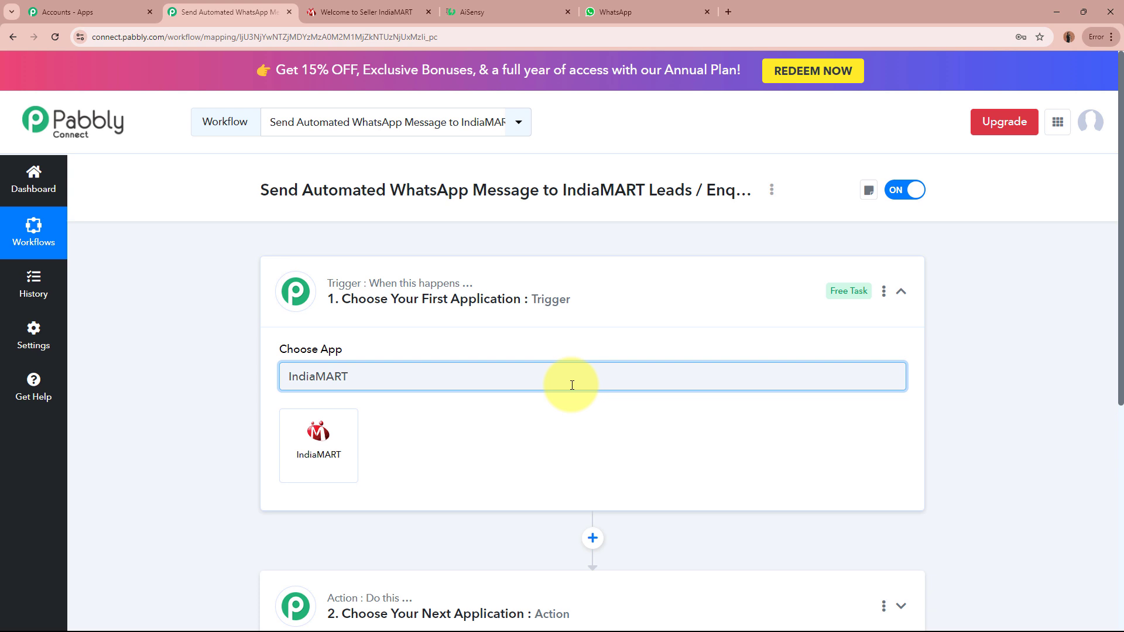
click(381, 11)
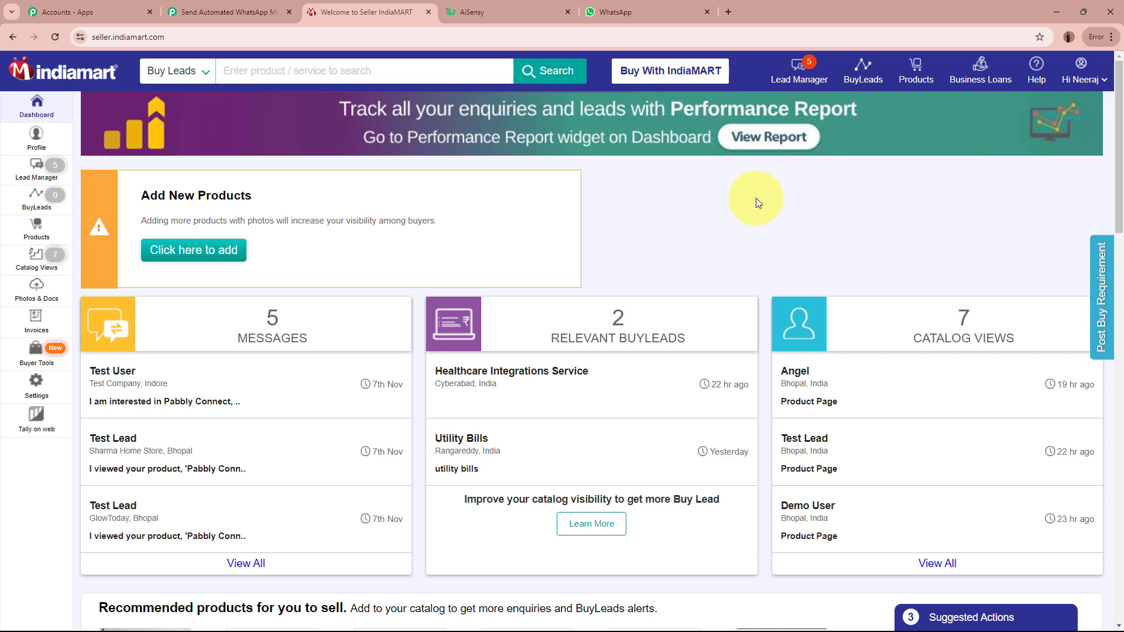
click(222, 12)
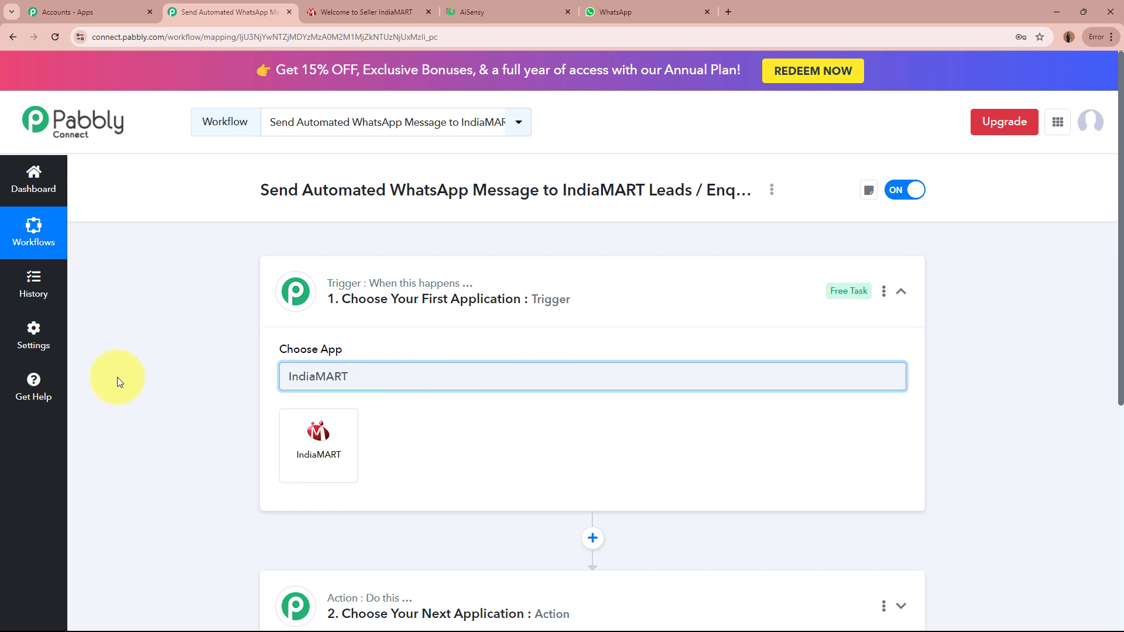
click(302, 456)
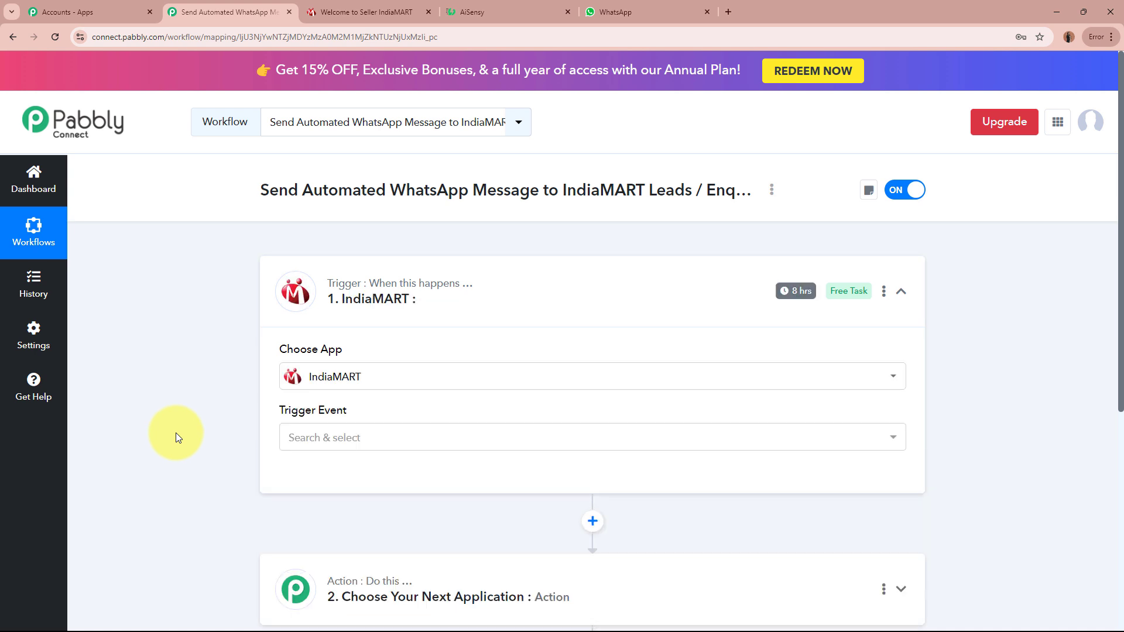
click(343, 437)
click(351, 514)
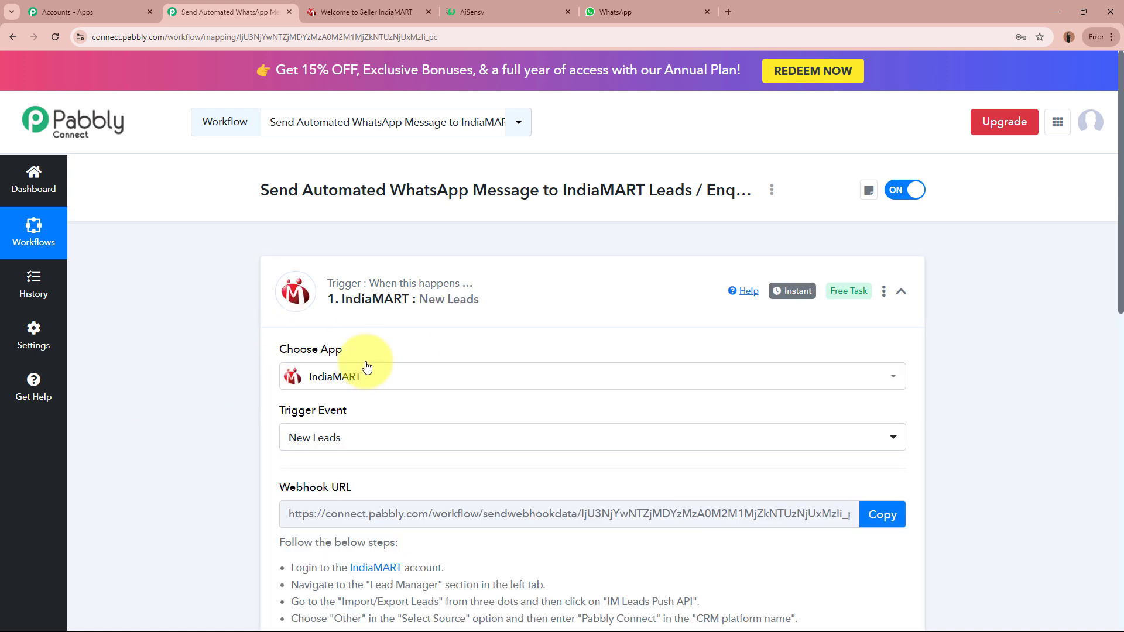
Step: Review the trigger's webhook URL and the instructions for connecting it to the IndiaMART account
scroll(174, 435, down, 6)
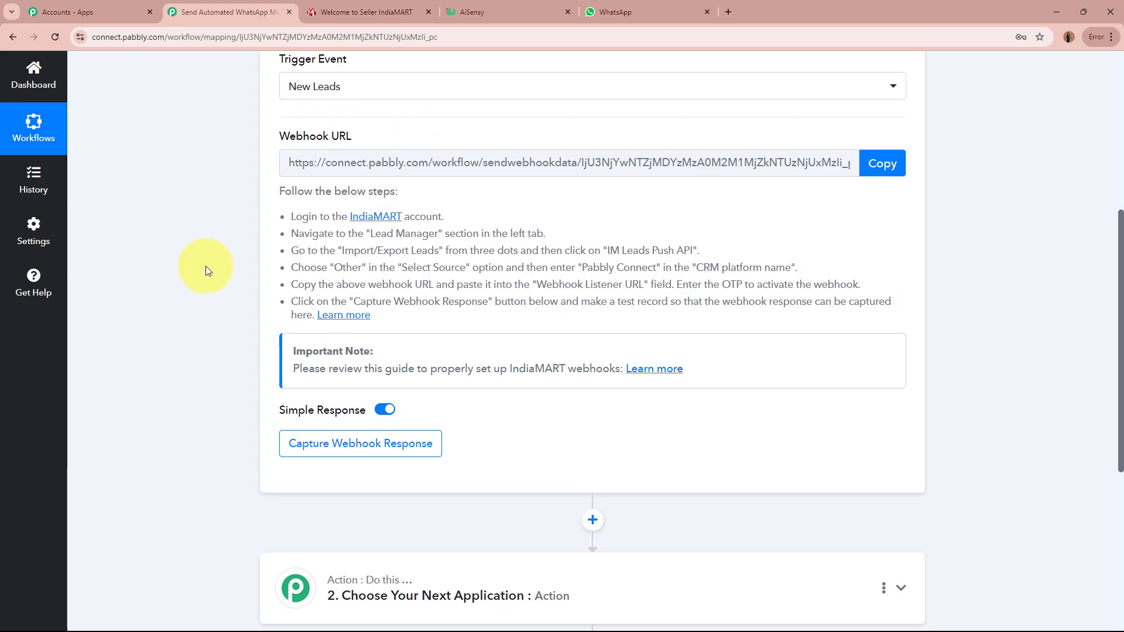
drag(278, 137, 432, 138)
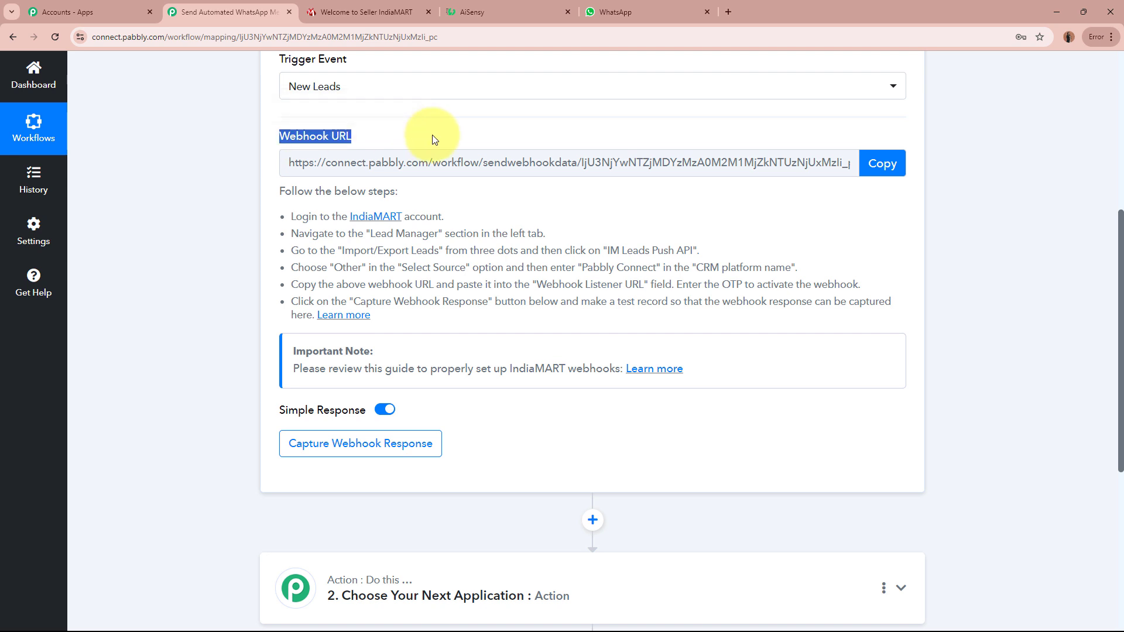
click(201, 276)
scroll(201, 277, up, 6)
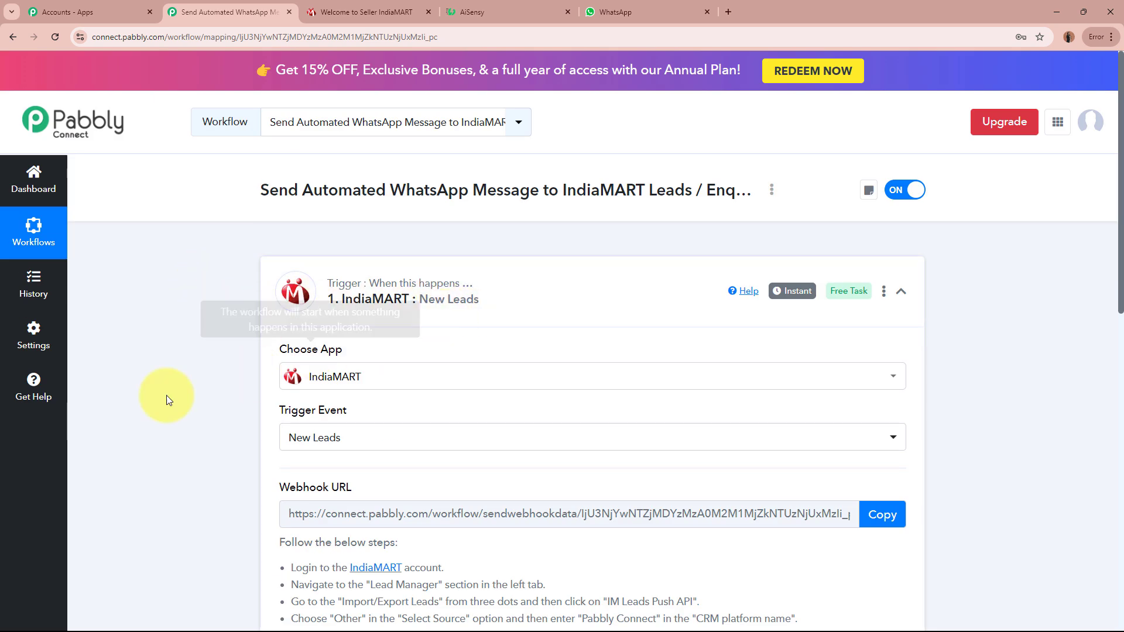
scroll(164, 399, down, 4)
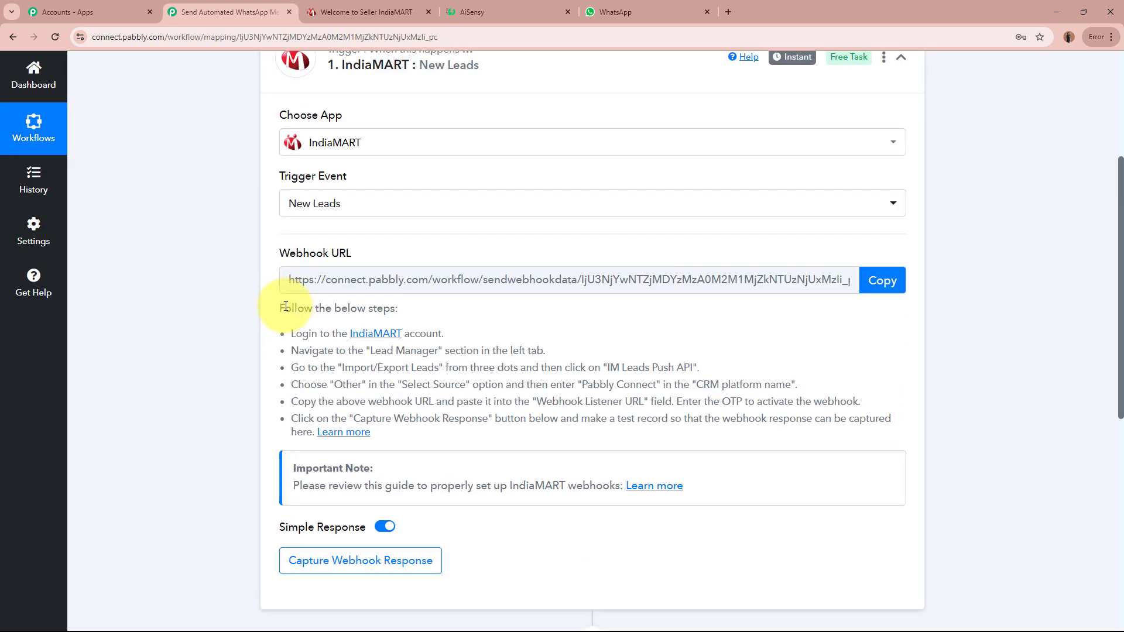
drag(283, 305, 459, 432)
click(459, 403)
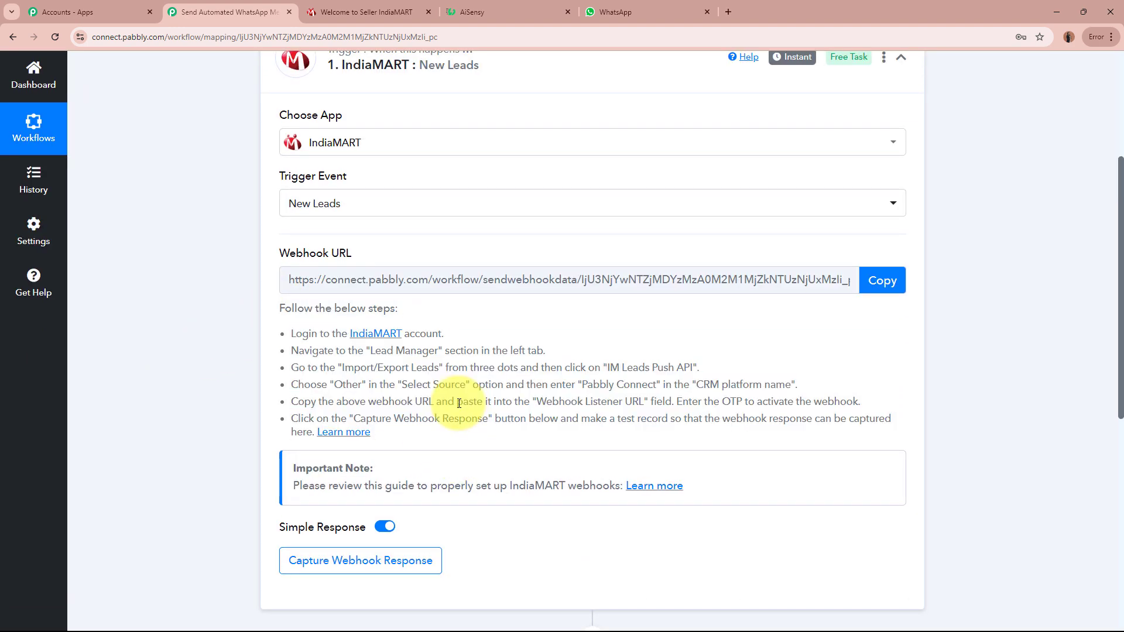
Step: Copy the trigger's webhook URL and open the Push API integration page from the Lead Manager in the IndiaMART seller account
click(882, 281)
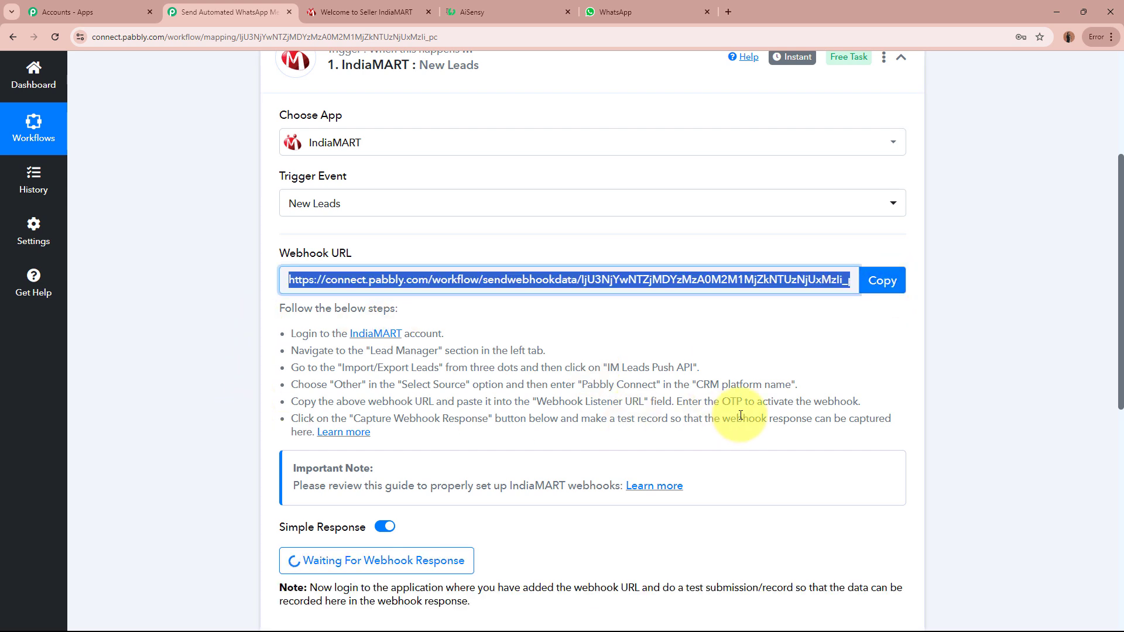
scroll(739, 415, up, 4)
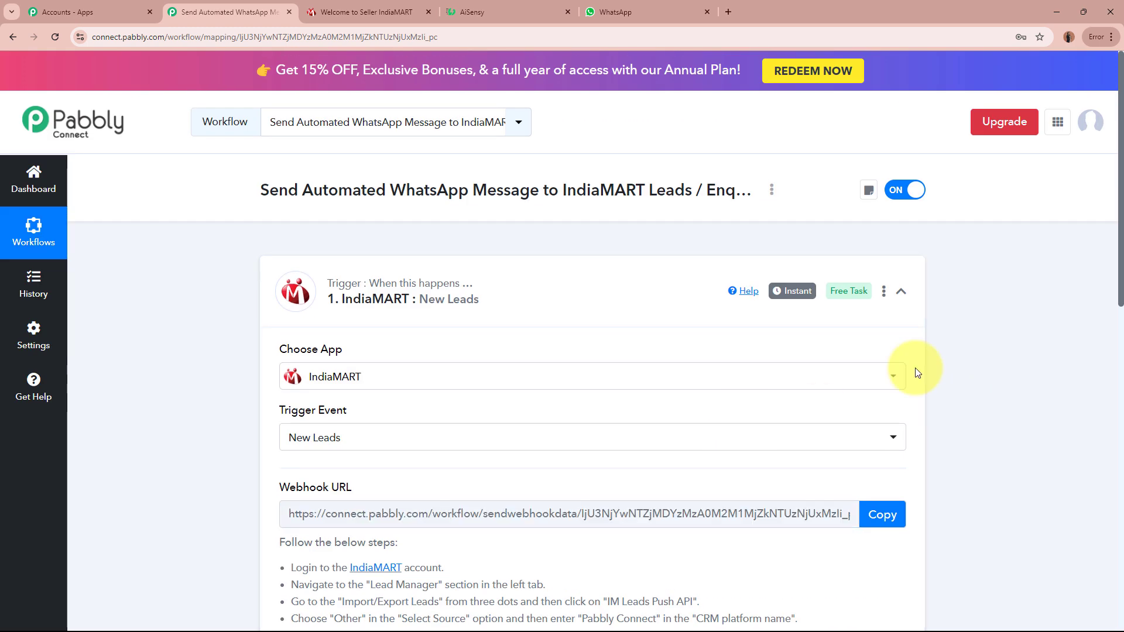
click(350, 6)
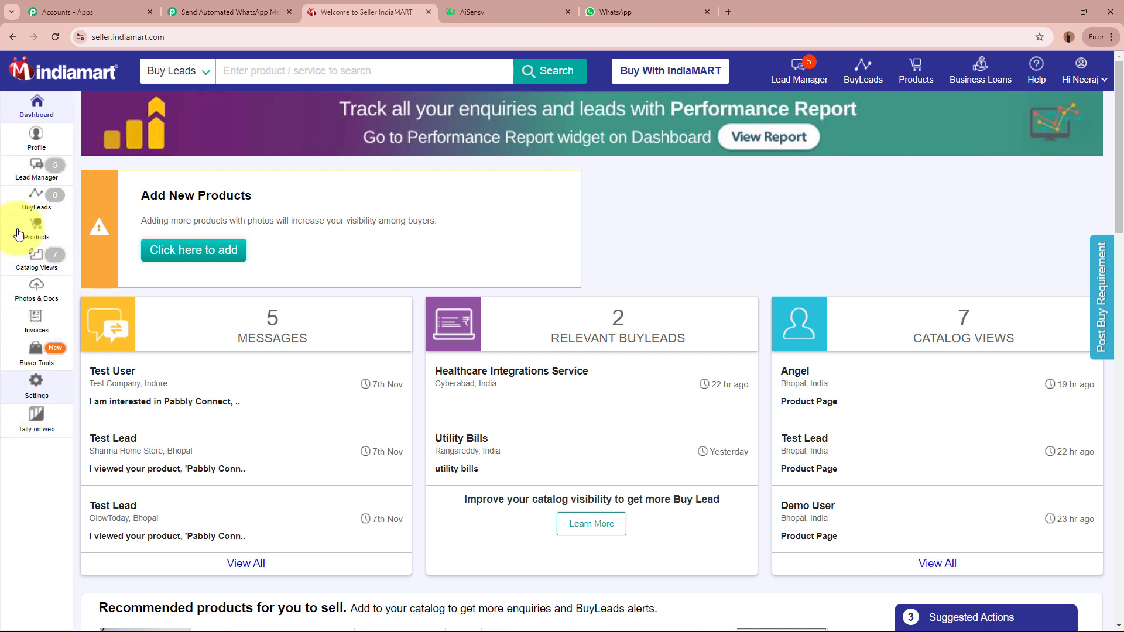
click(35, 171)
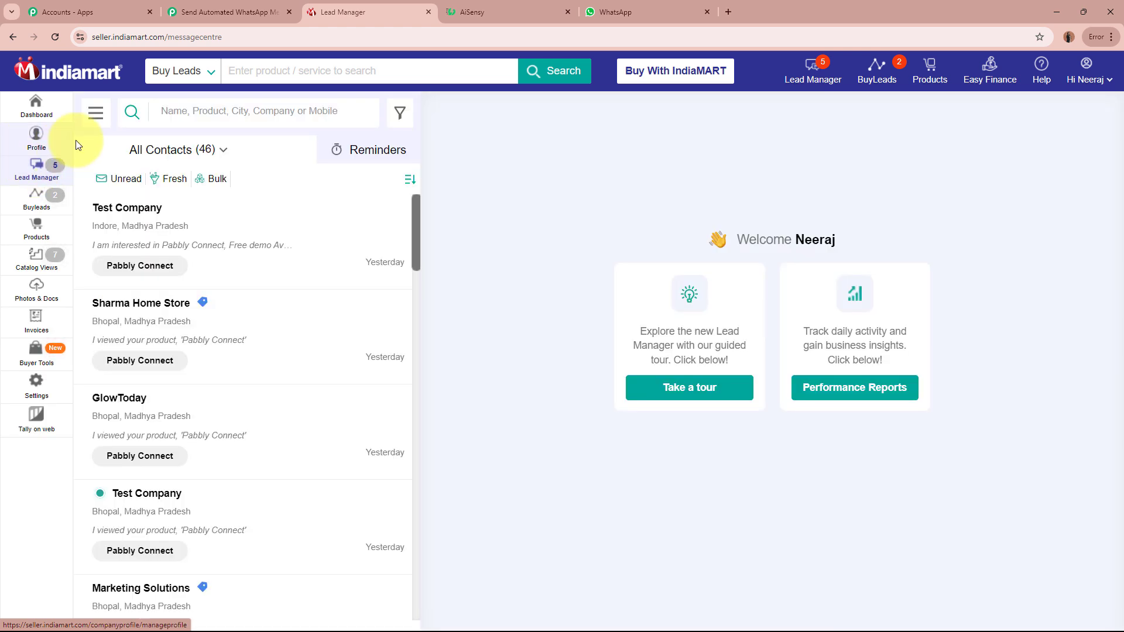
click(98, 122)
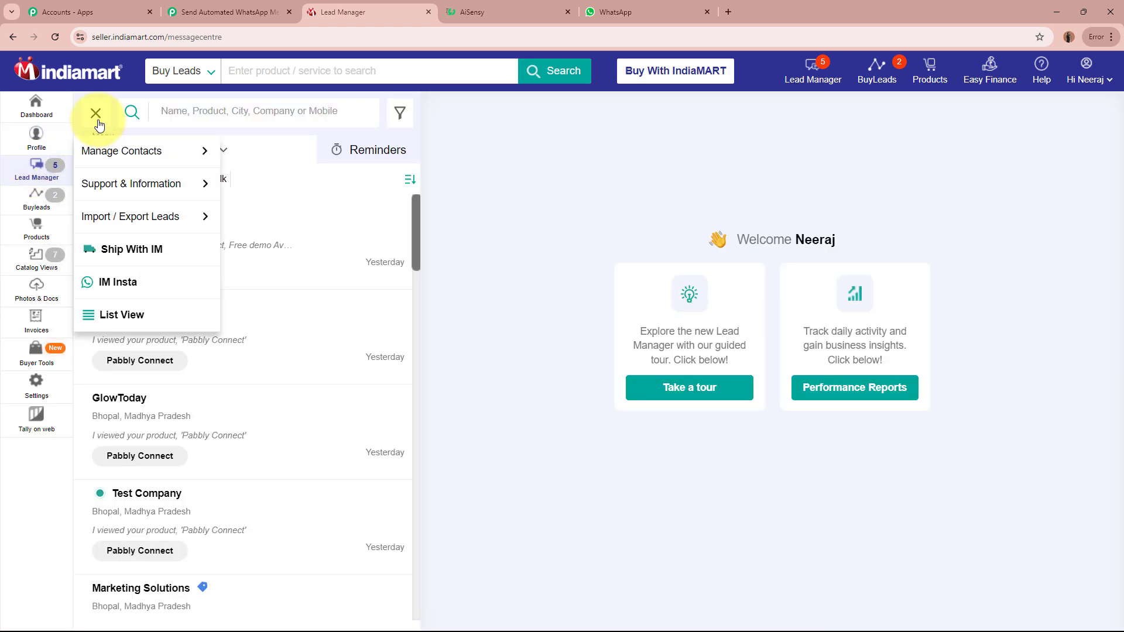
mouse_move(114, 220)
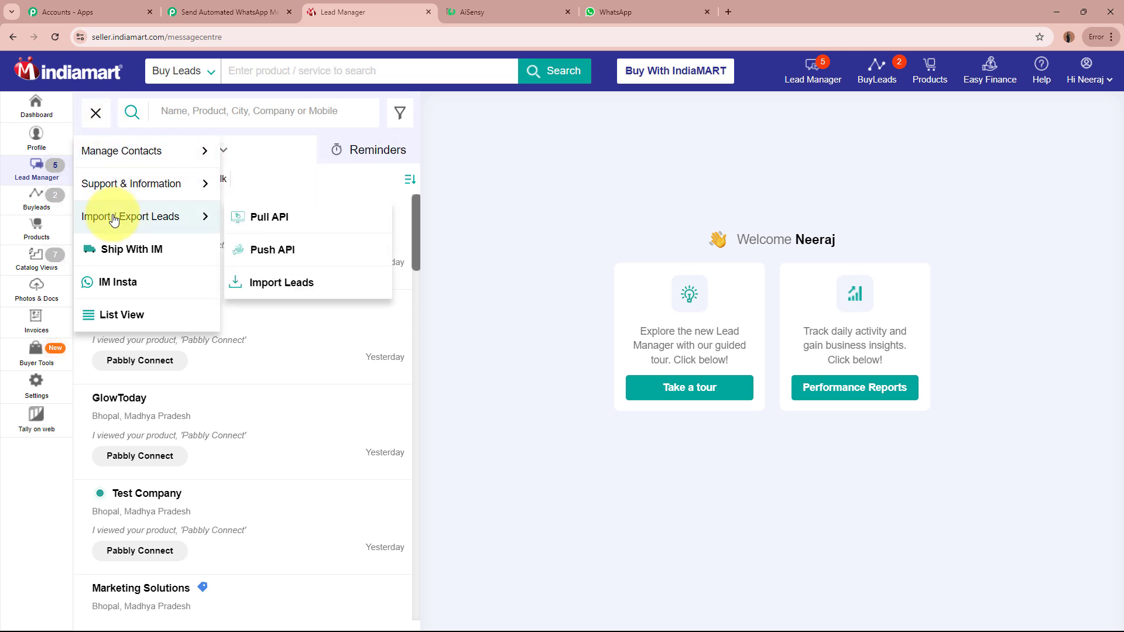
click(295, 263)
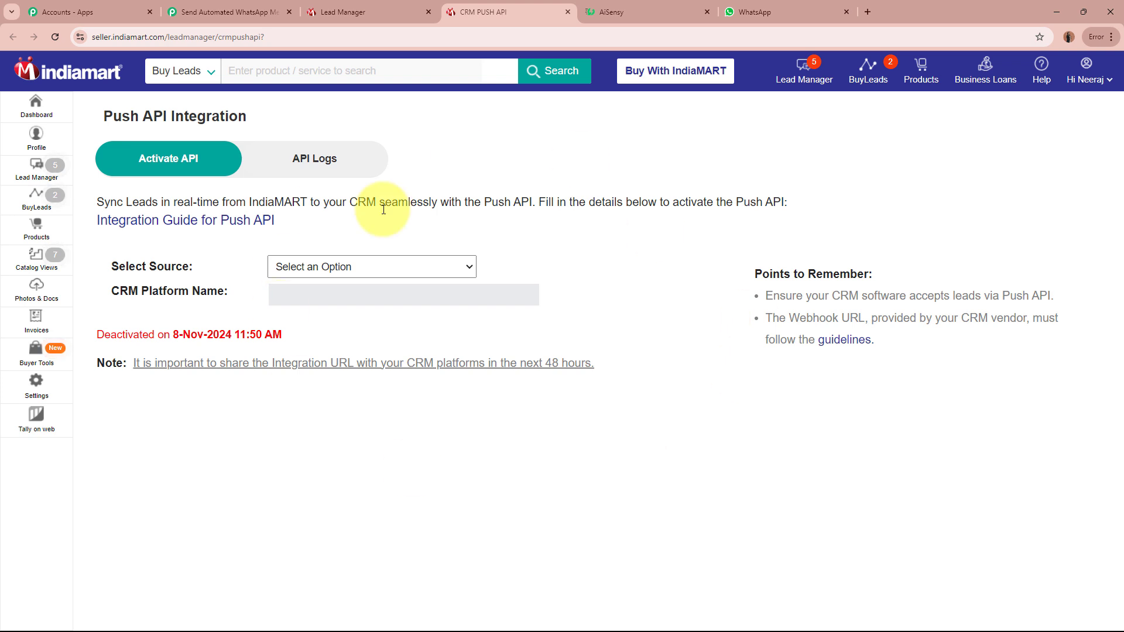
Step: Set the source of the Push API integration to Other
drag(100, 267, 186, 268)
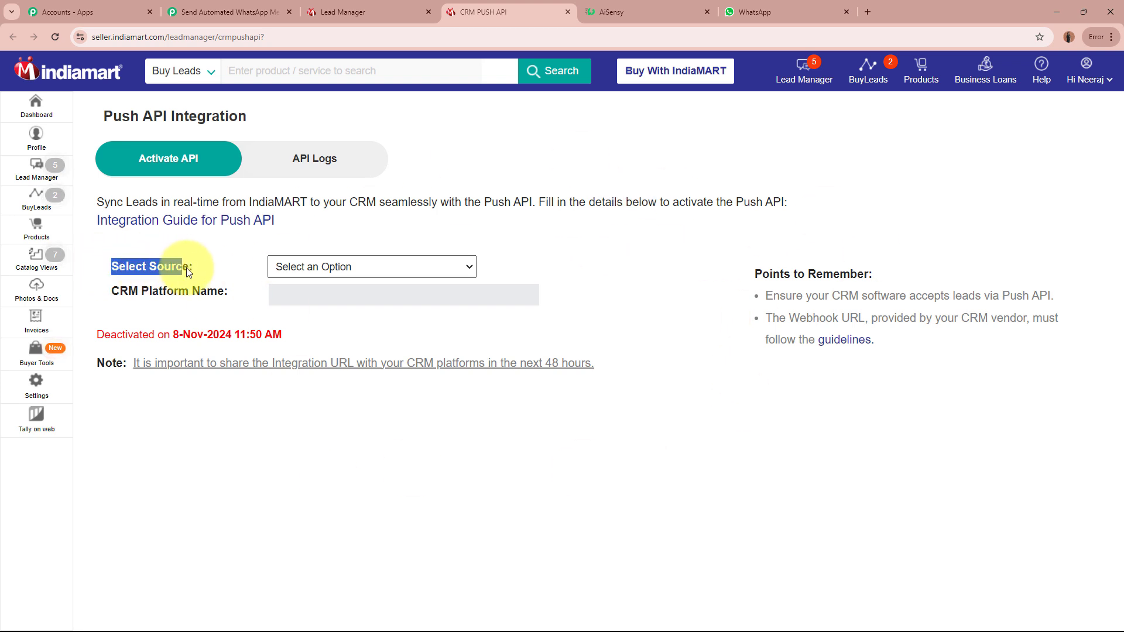
click(344, 260)
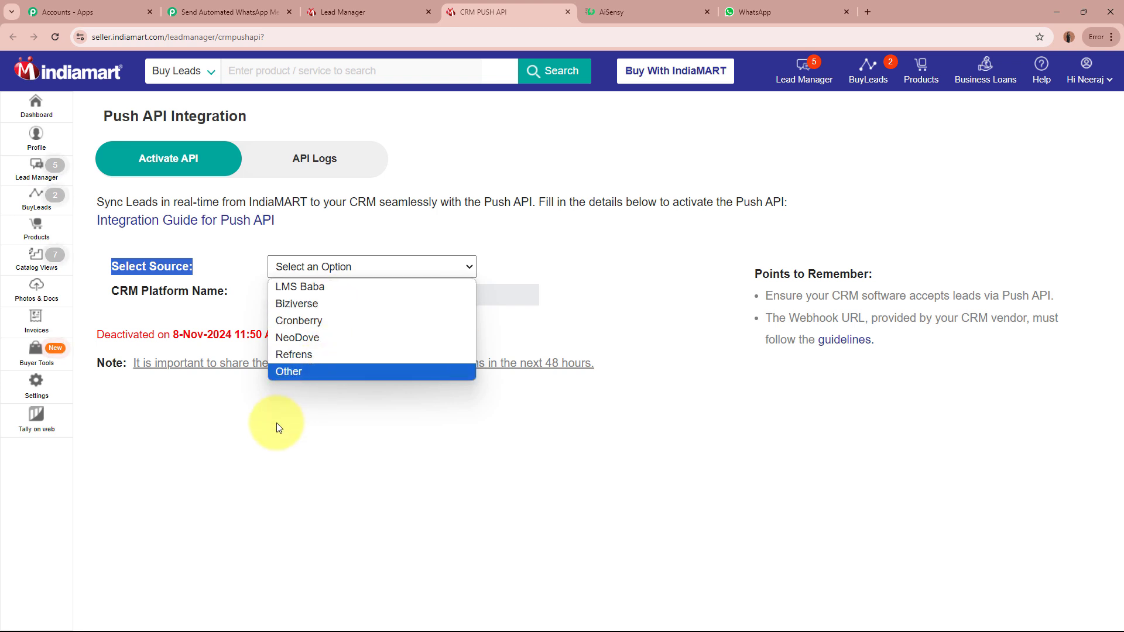
click(307, 368)
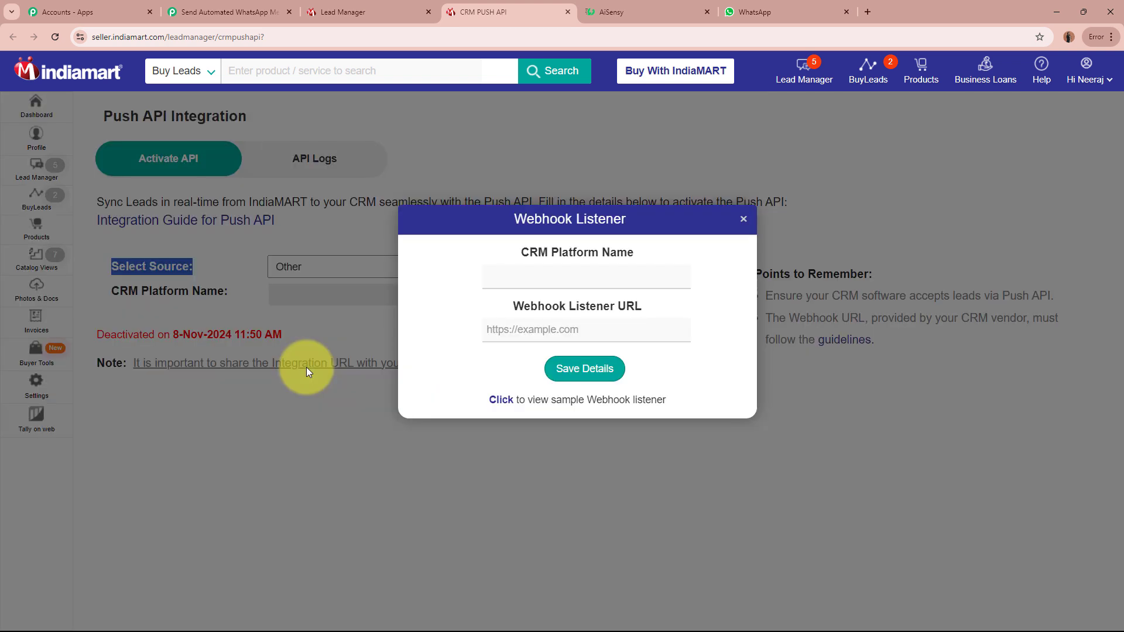
click(551, 490)
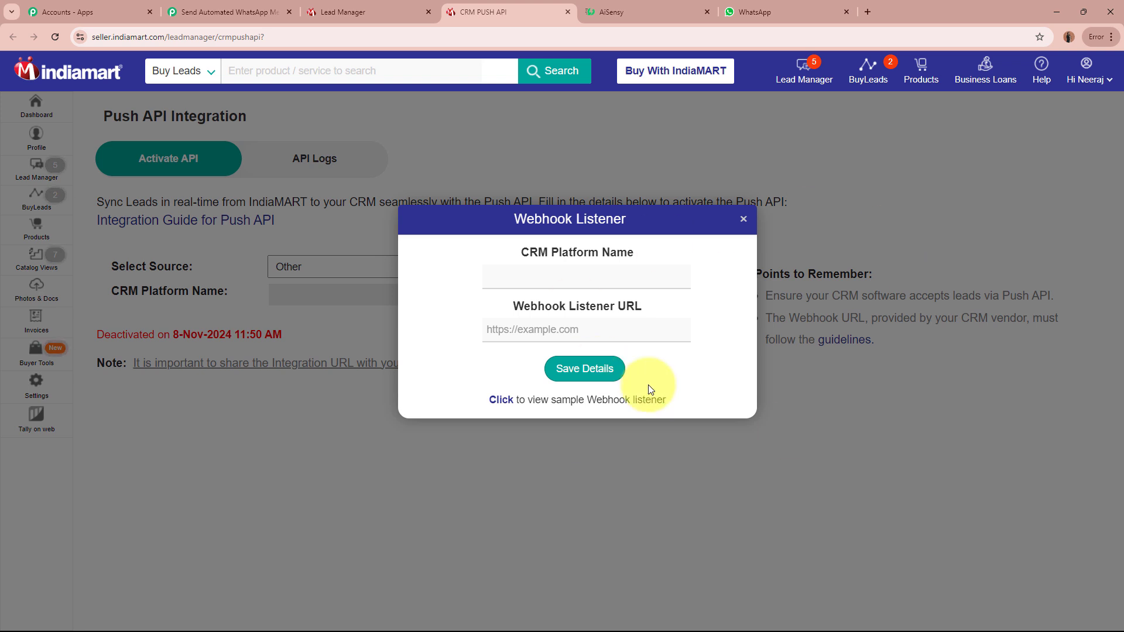
Step: Save the webhook listener with Pabbly Connect as the CRM platform name and the copied webhook URL as the listener URL
click(606, 279)
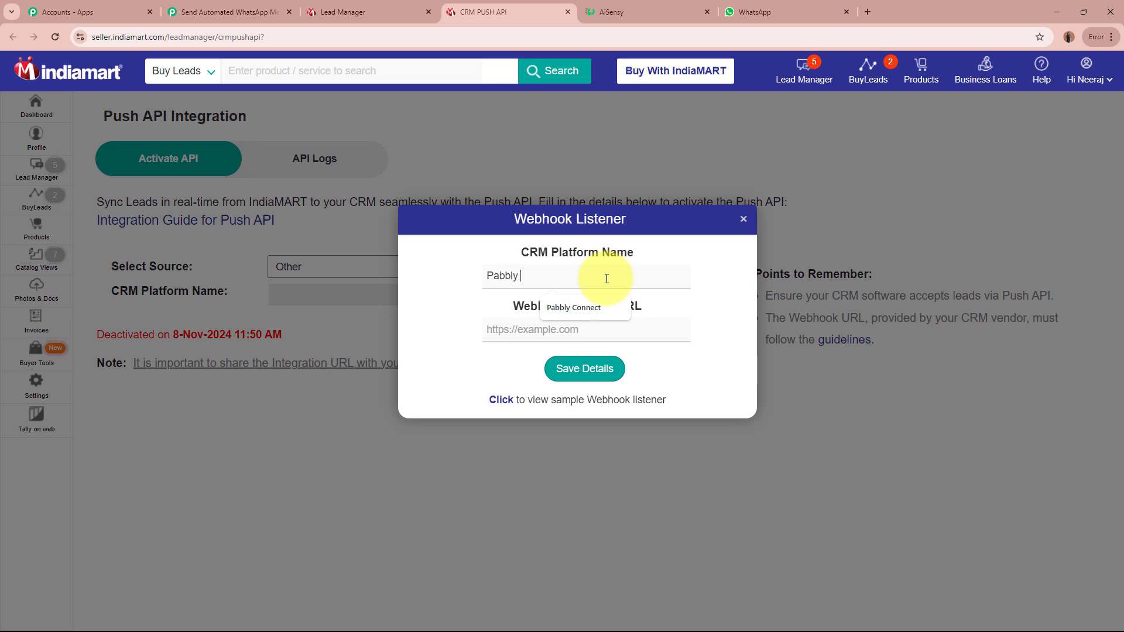
text(Pabbly Connect)
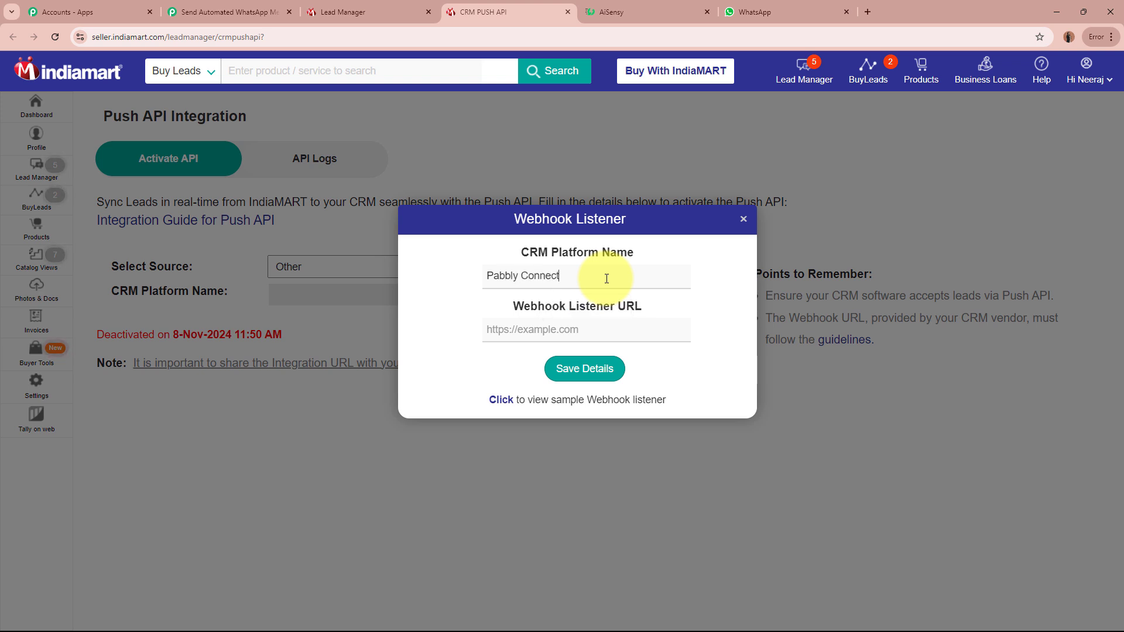
click(609, 332)
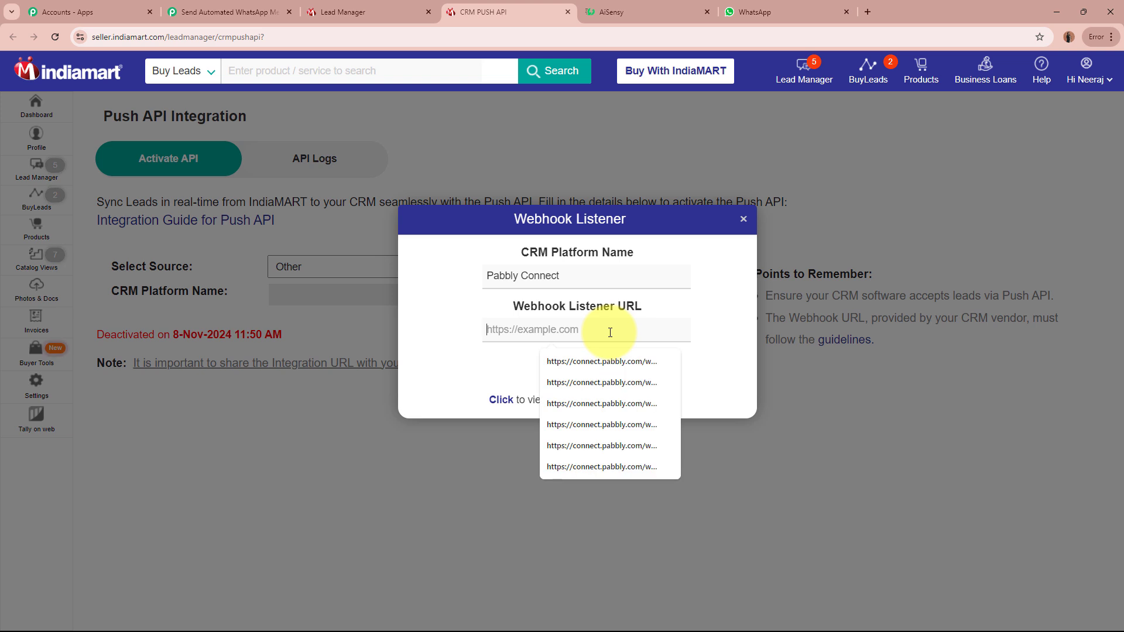
key(ctrl+v)
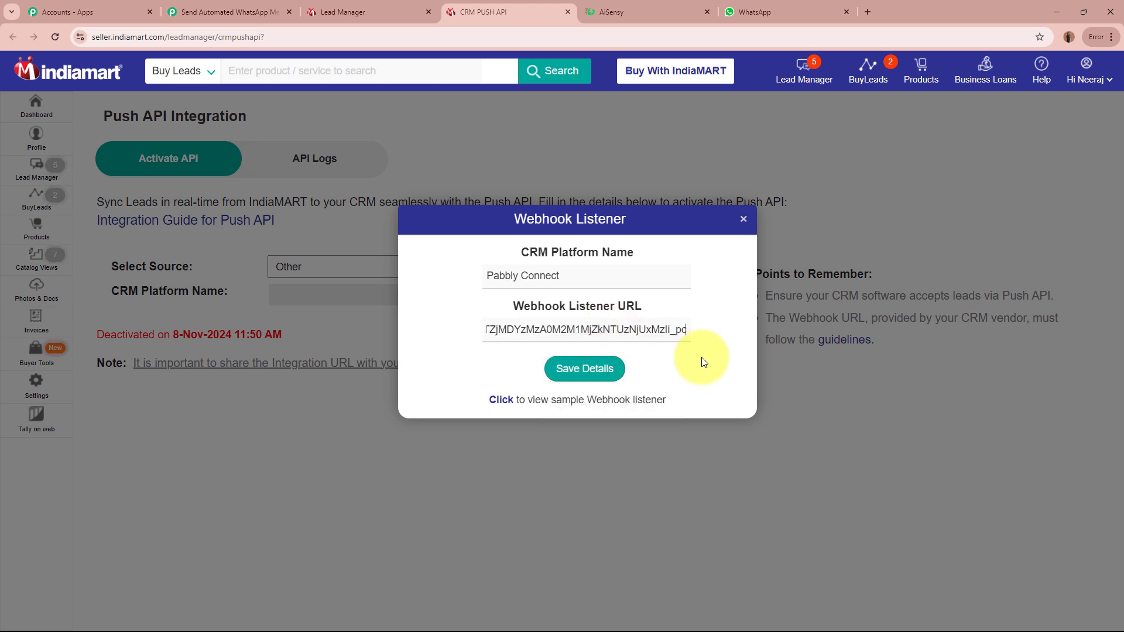
click(584, 370)
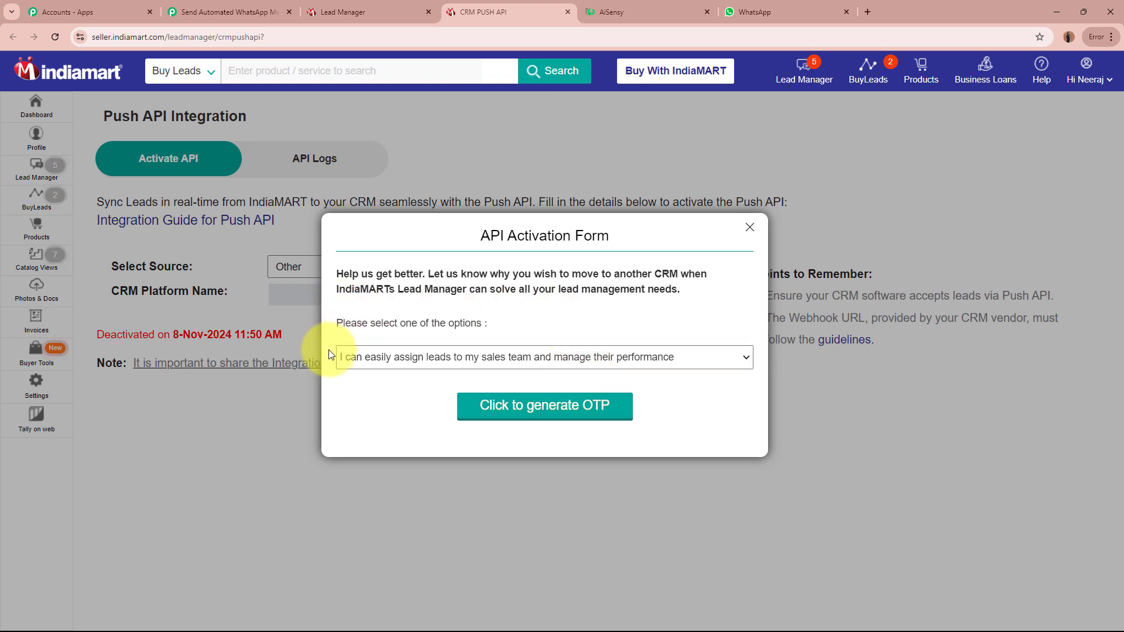
Step: Give "I can easily assign leads to my sales team and manage their performance" as the API activation reason and generate the OTP
click(672, 358)
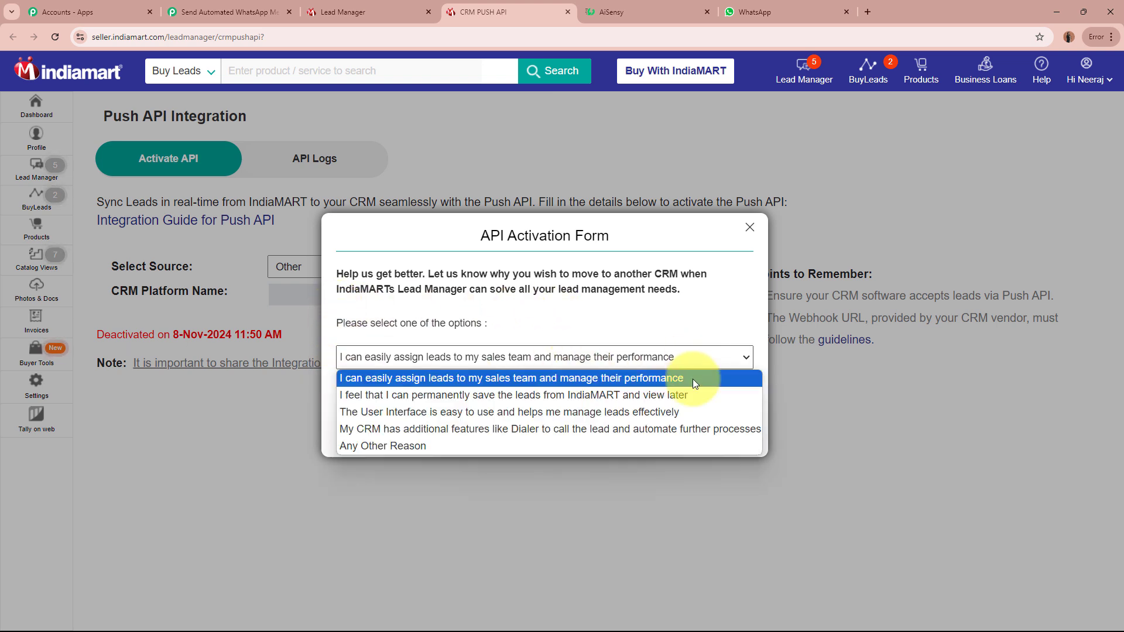
click(693, 375)
click(594, 410)
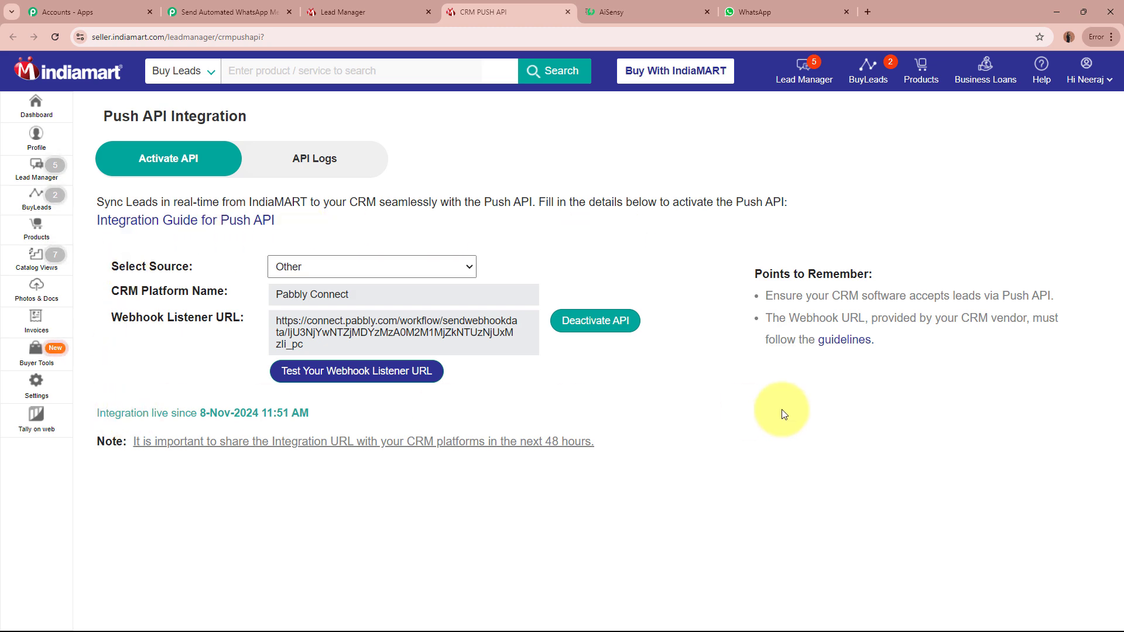
Step: Switch back to the Pabbly Connect workflow and check the webhook response status of the IndiaMART trigger
click(230, 18)
scroll(173, 331, down, 5)
scroll(173, 330, down, 5)
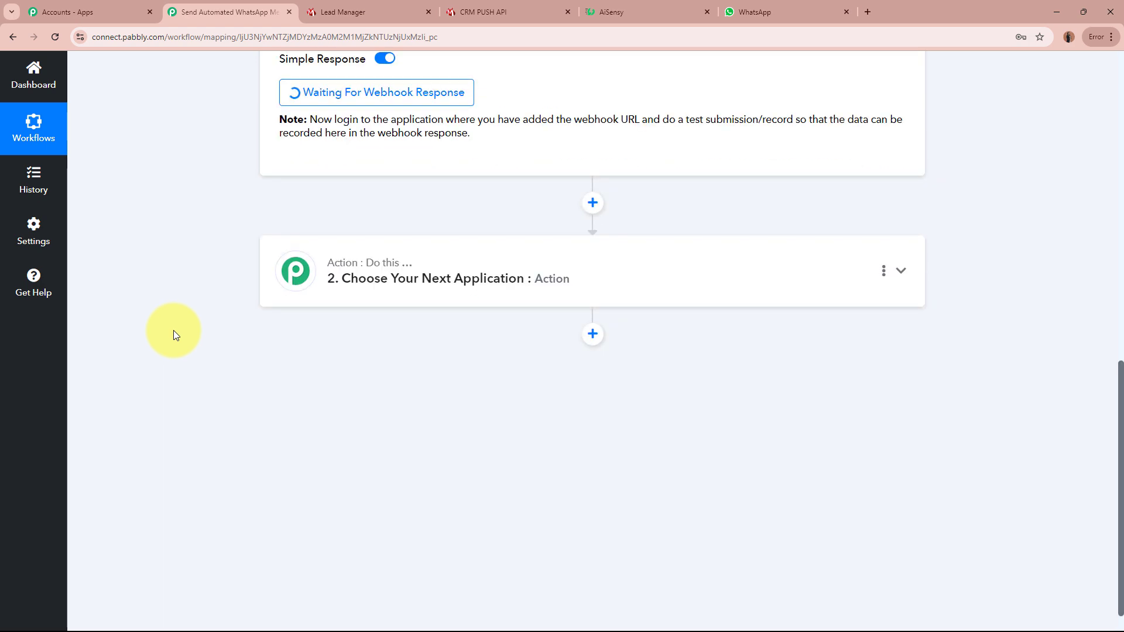
scroll(202, 432, up, 5)
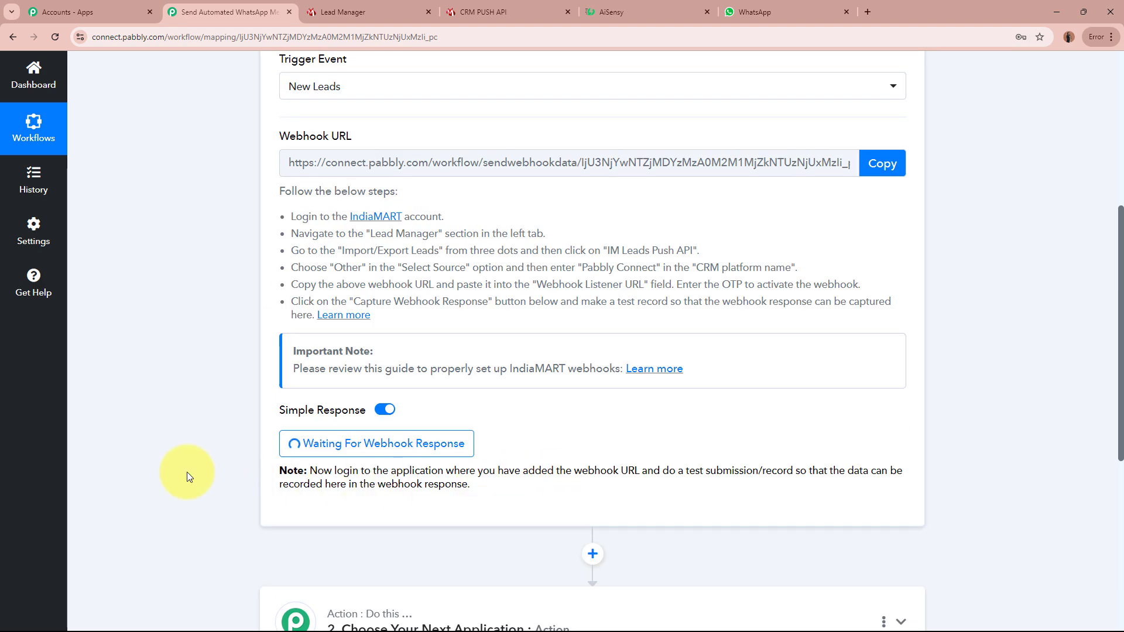
scroll(221, 436, up, 5)
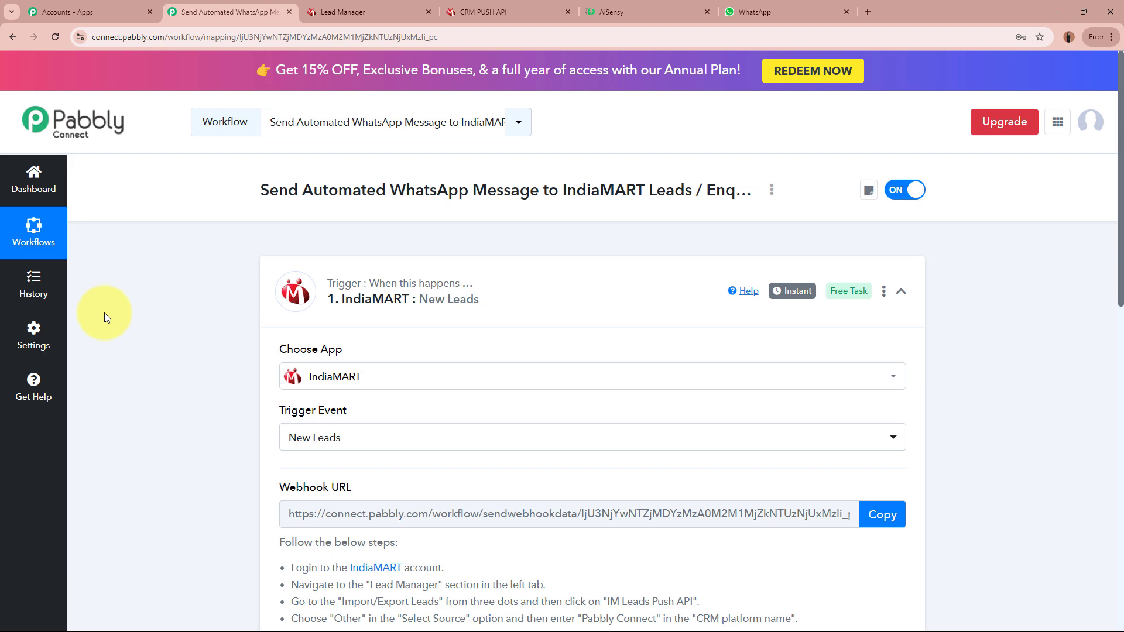
scroll(105, 313, down, 10)
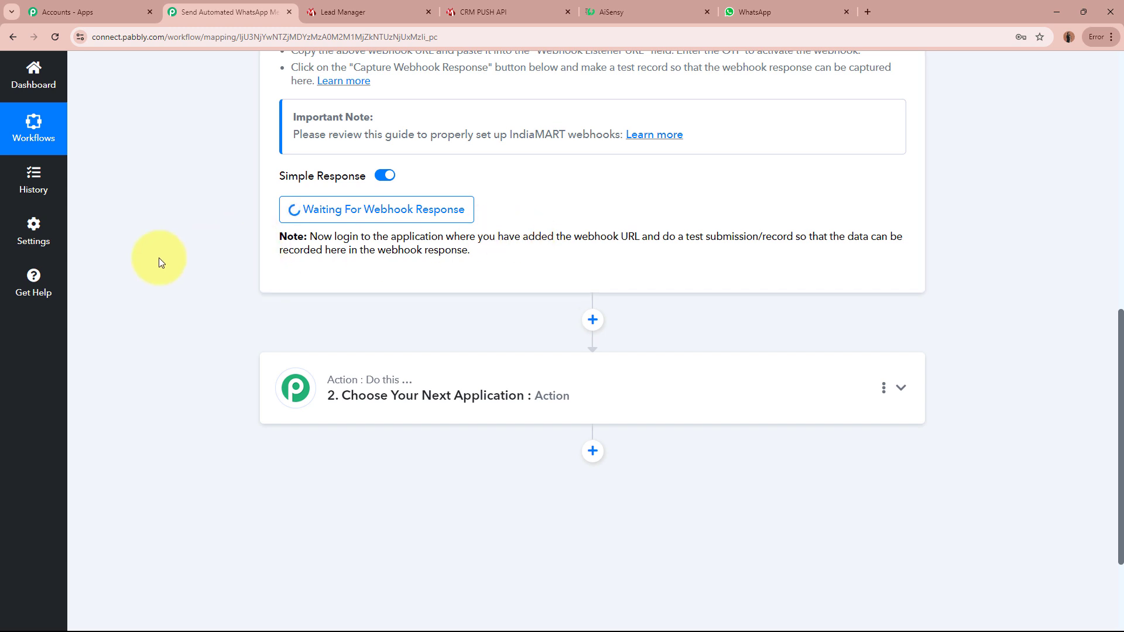
scroll(158, 261, up, 12)
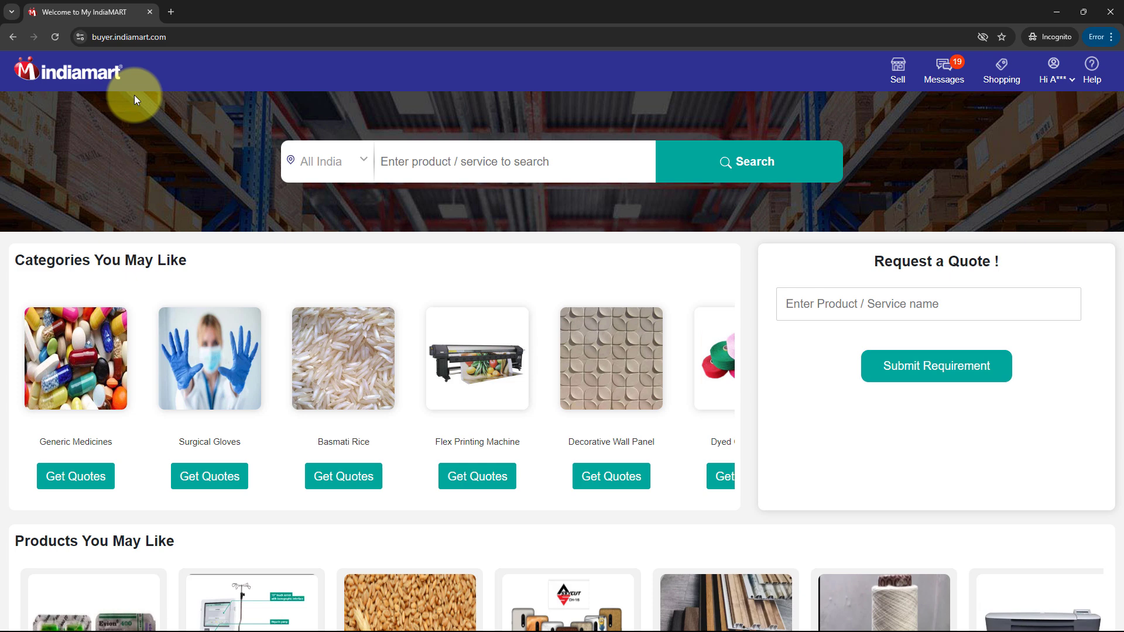
Step: On the IndiaMART buyer site, search for "magnet brains software technology pvt ltd" and open the supplier contact form for Pabbly Connect
click(455, 161)
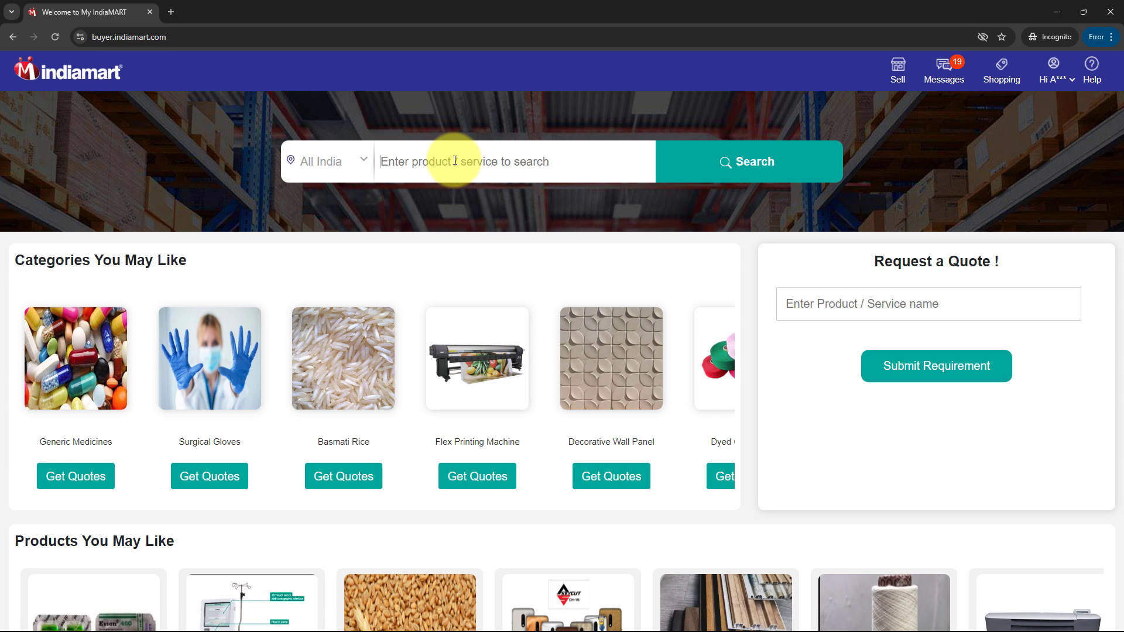
text(Magnet Brains)
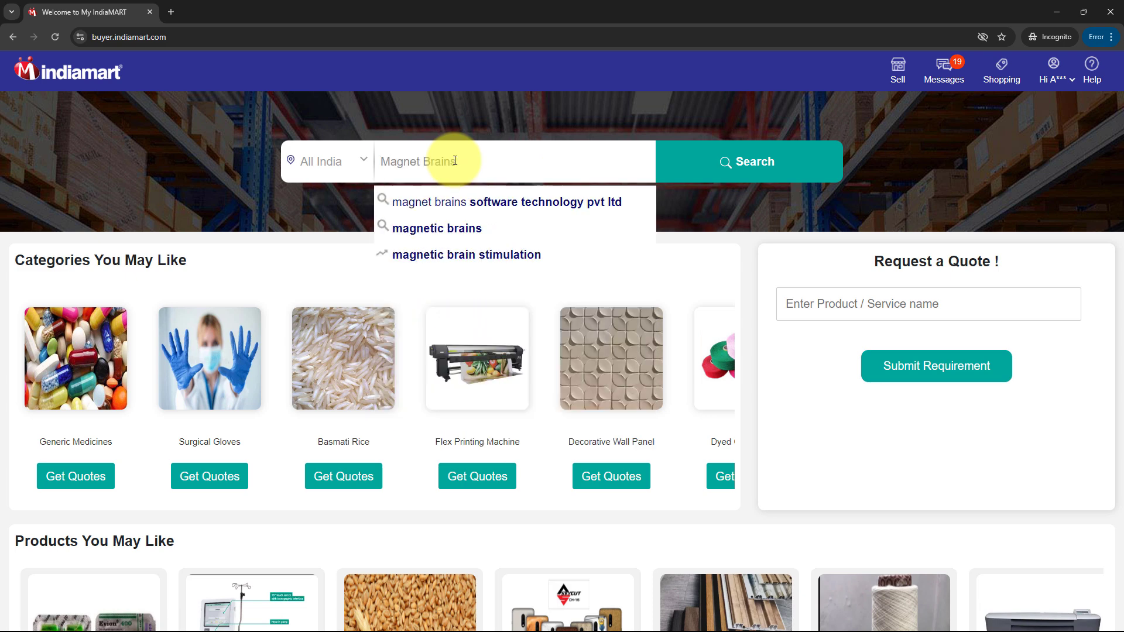
click(494, 202)
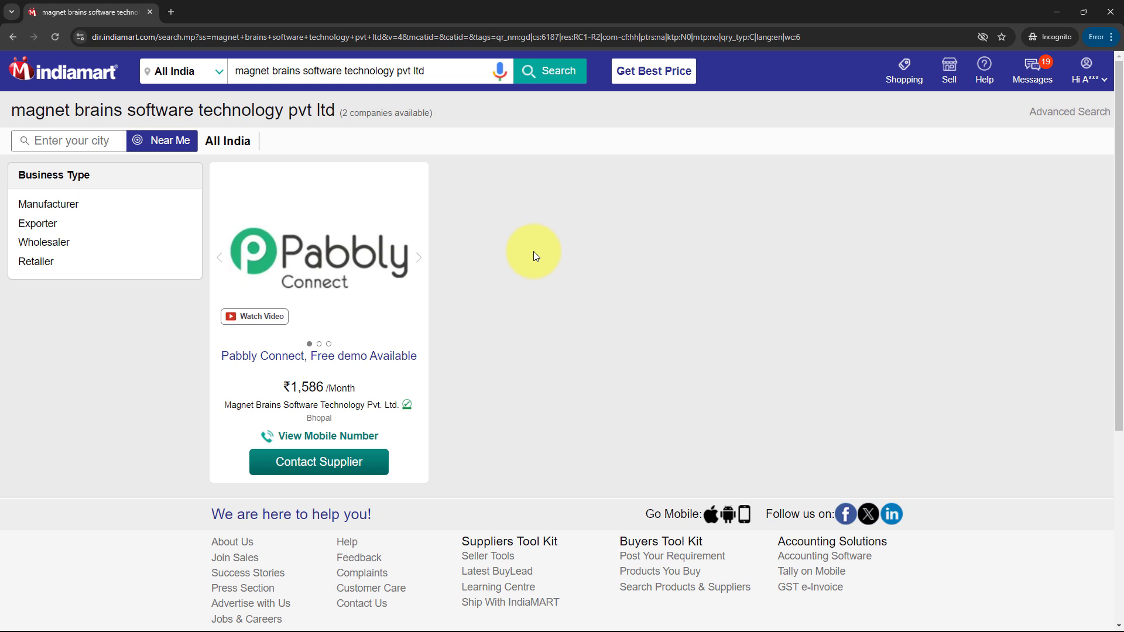
click(281, 463)
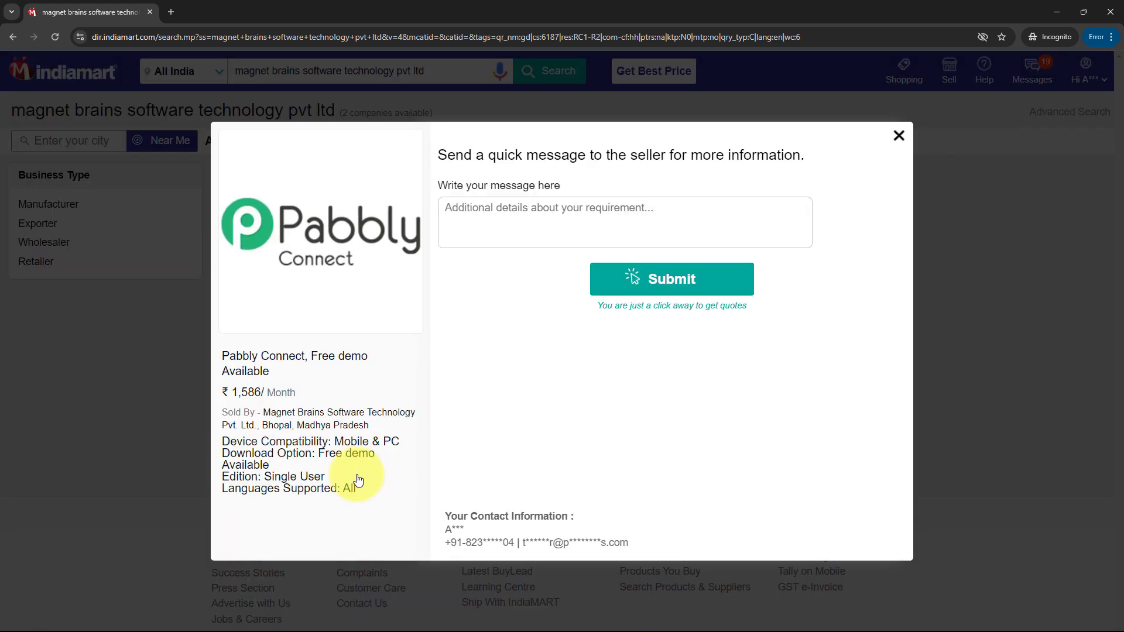
Step: Submit the enquiry message "What's the price range for emerald earrings? Also, do you provide certifications for gemstones?" to the supplier
click(577, 206)
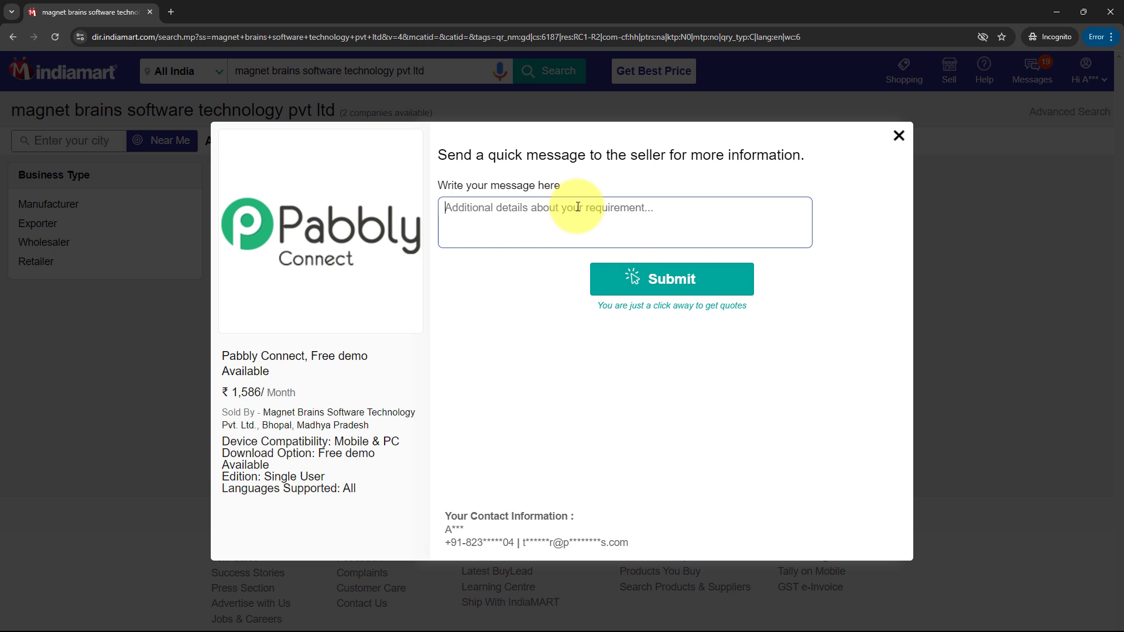
text(What’s the price range for emerald earrings? Also, do you provide certifications for gemstones?)
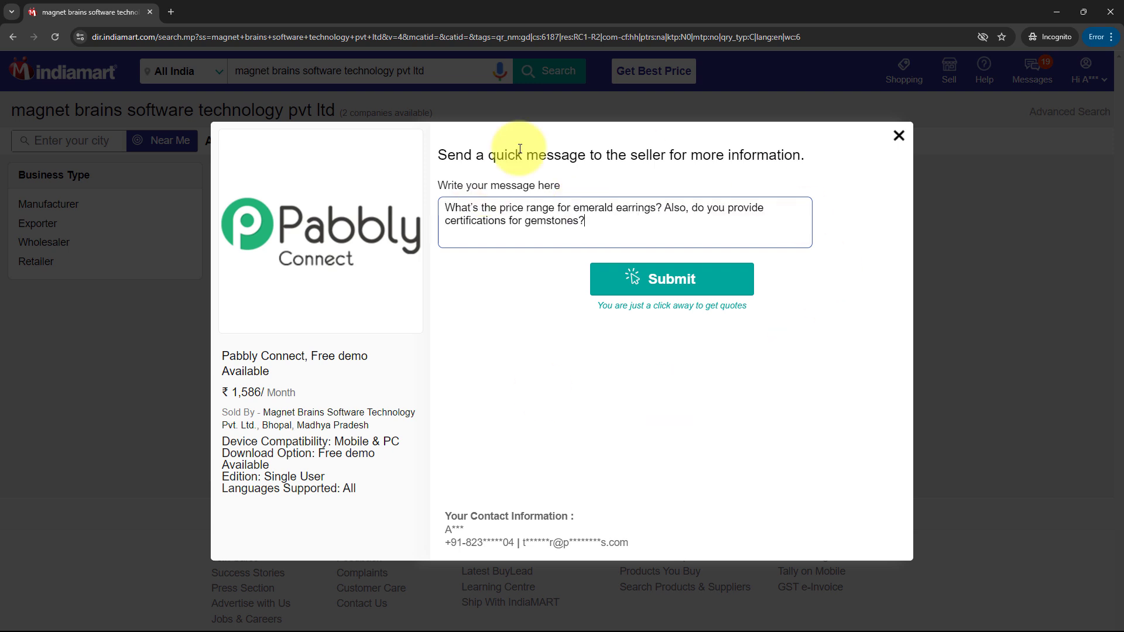
drag(446, 208, 745, 220)
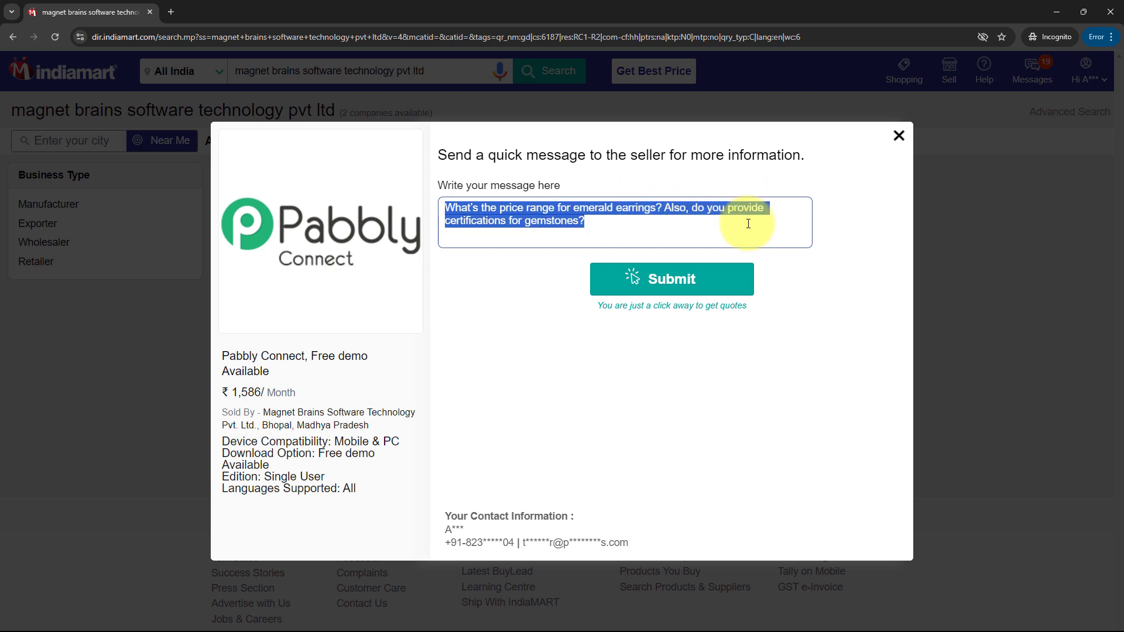
click(748, 223)
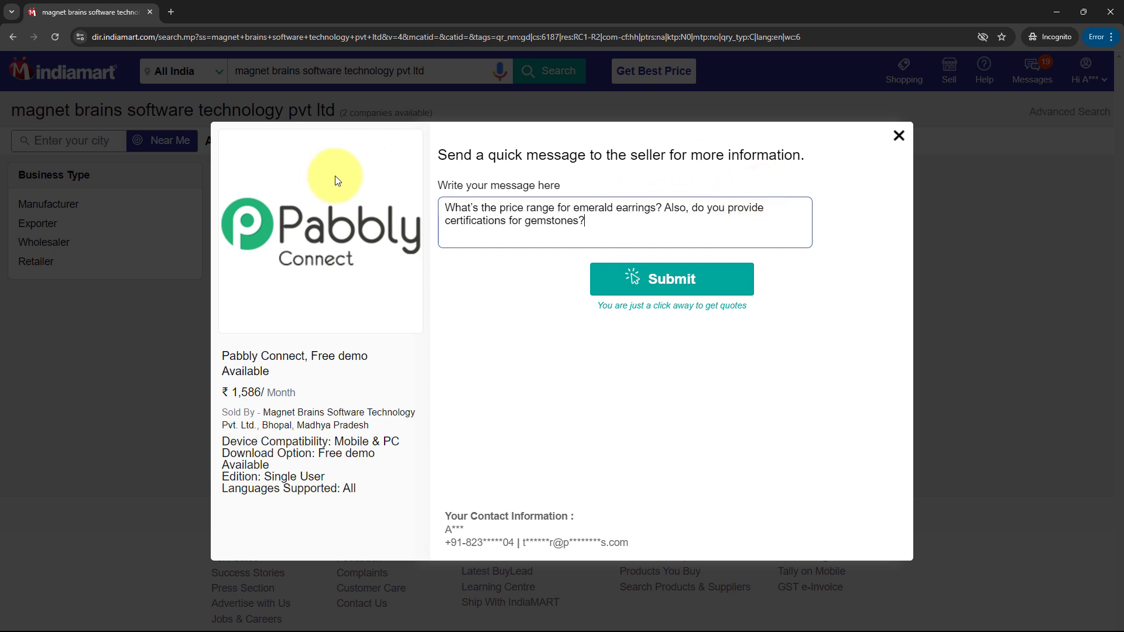
click(714, 296)
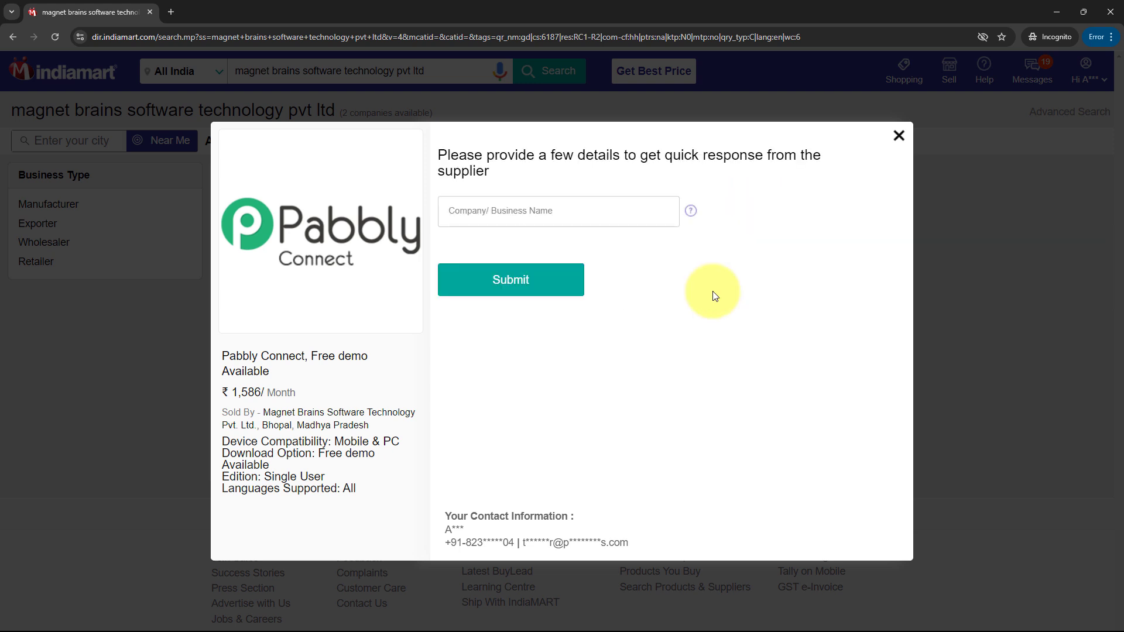
Step: Enter Test Company as the company name and submit the enquiry details
click(599, 202)
text(t)
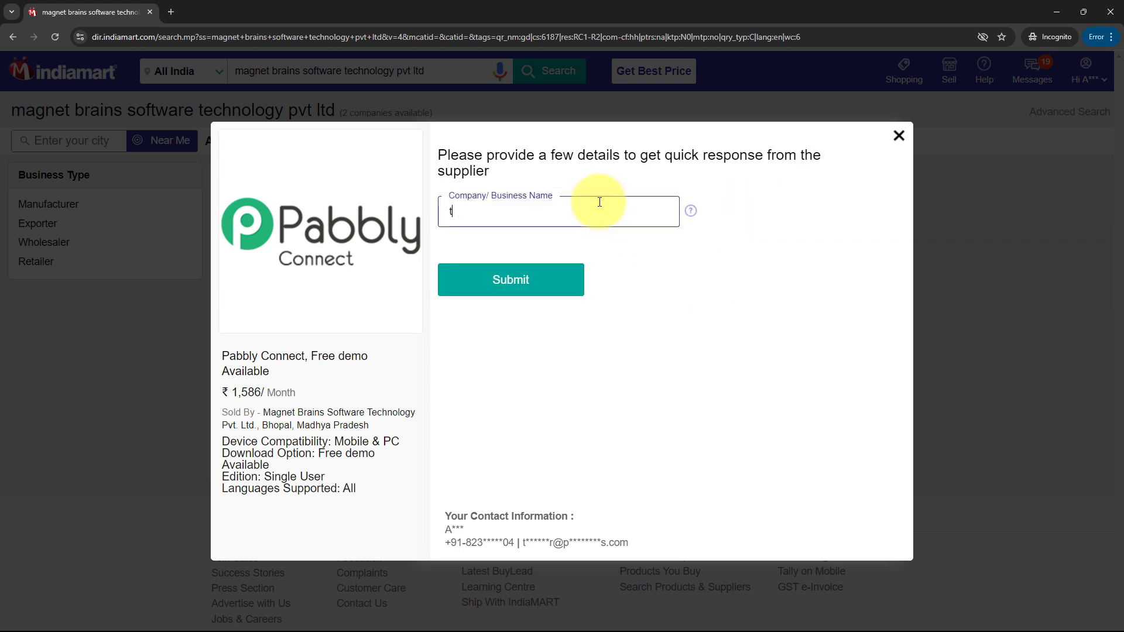
text(s)
key(BackSpace)
key(BackSpace)
text(Test Company)
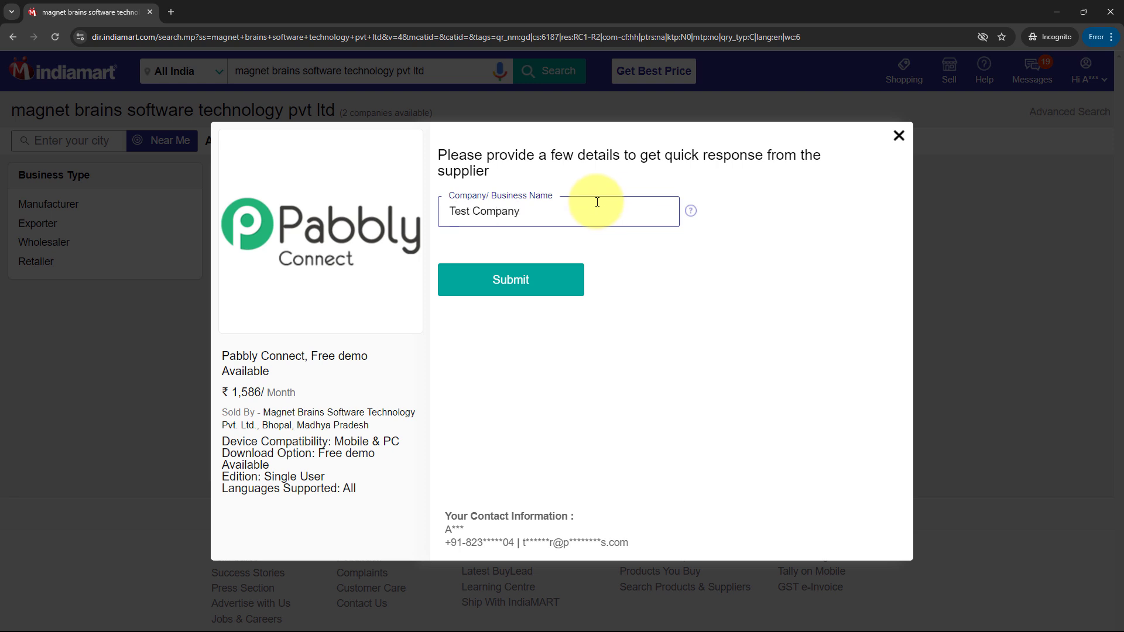
click(549, 291)
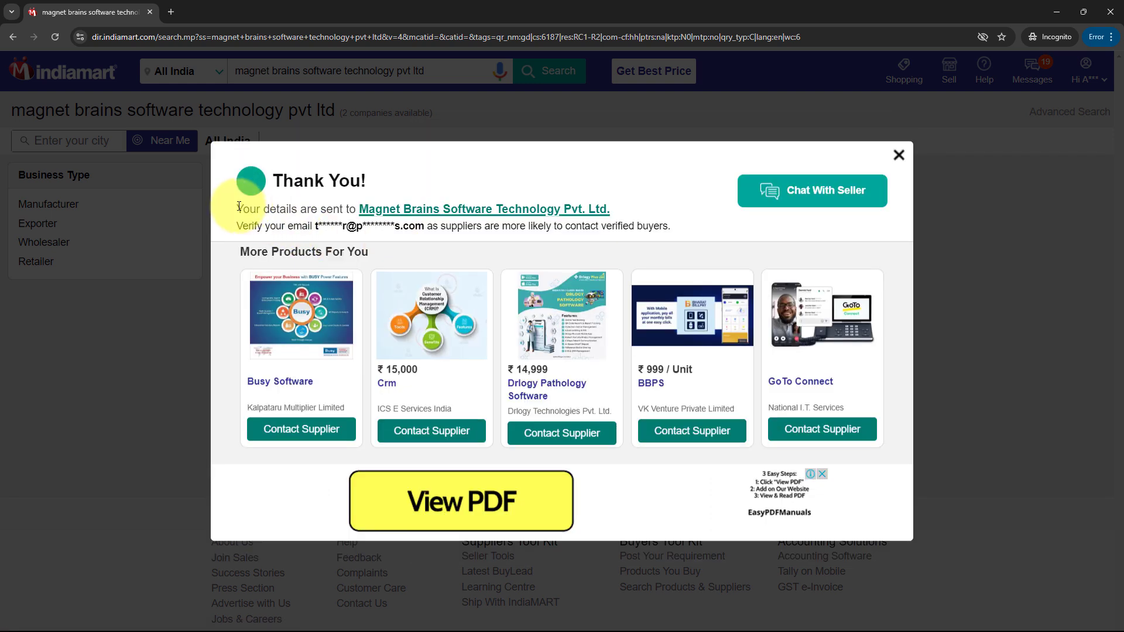
Step: Check the IndiaMART enquiry confirmation and switch to Pabbly Connect to examine the captured lead's query ID, subject, state and sender name
drag(236, 208, 359, 204)
click(345, 203)
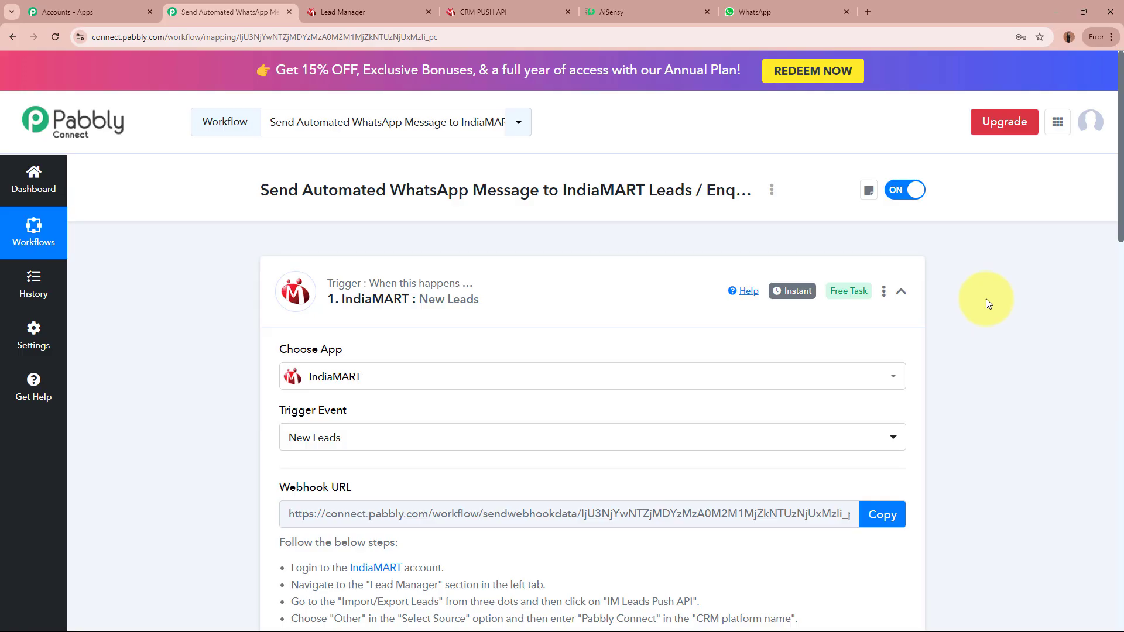
scroll(986, 302, down, 10)
scroll(985, 300, up, 2)
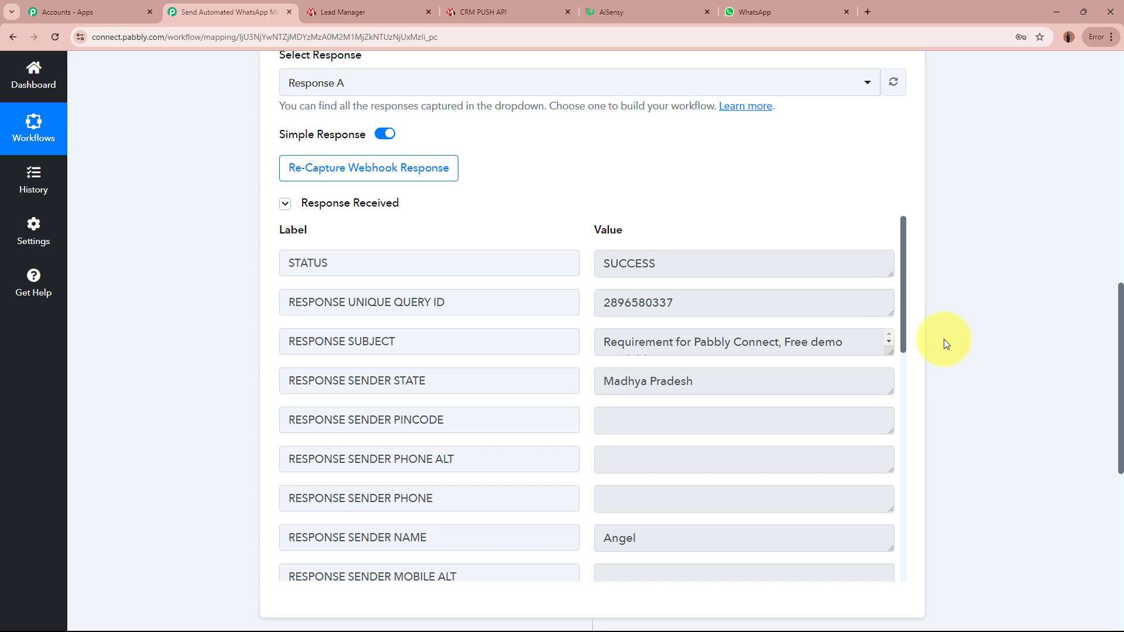
scroll(164, 301, down, 2)
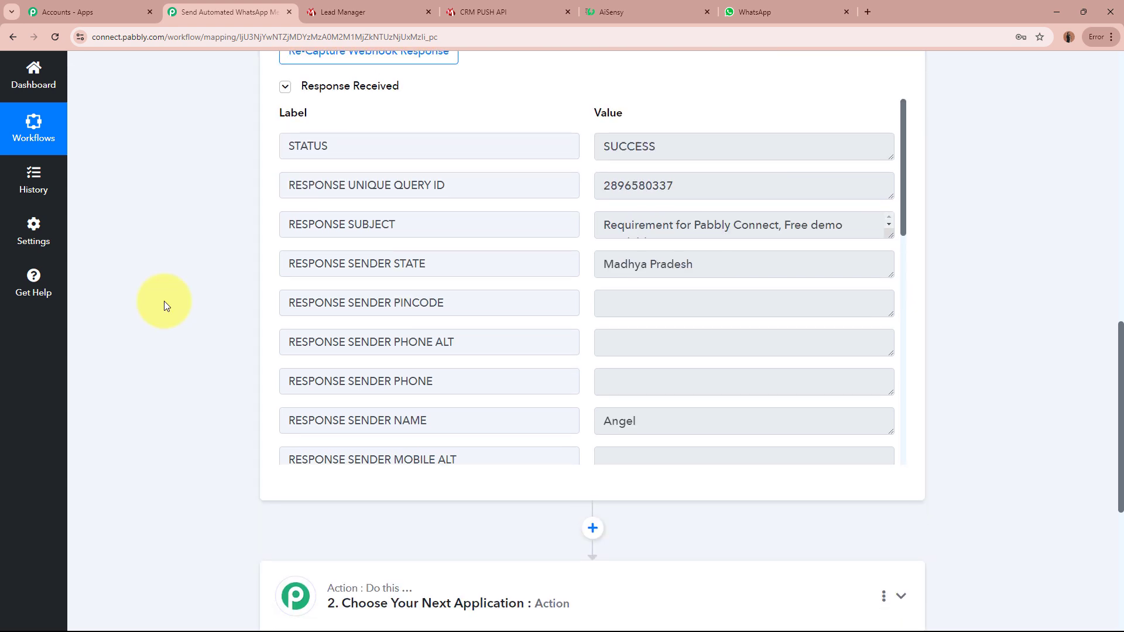
click(642, 185)
double_click(642, 185)
triple_click(720, 258)
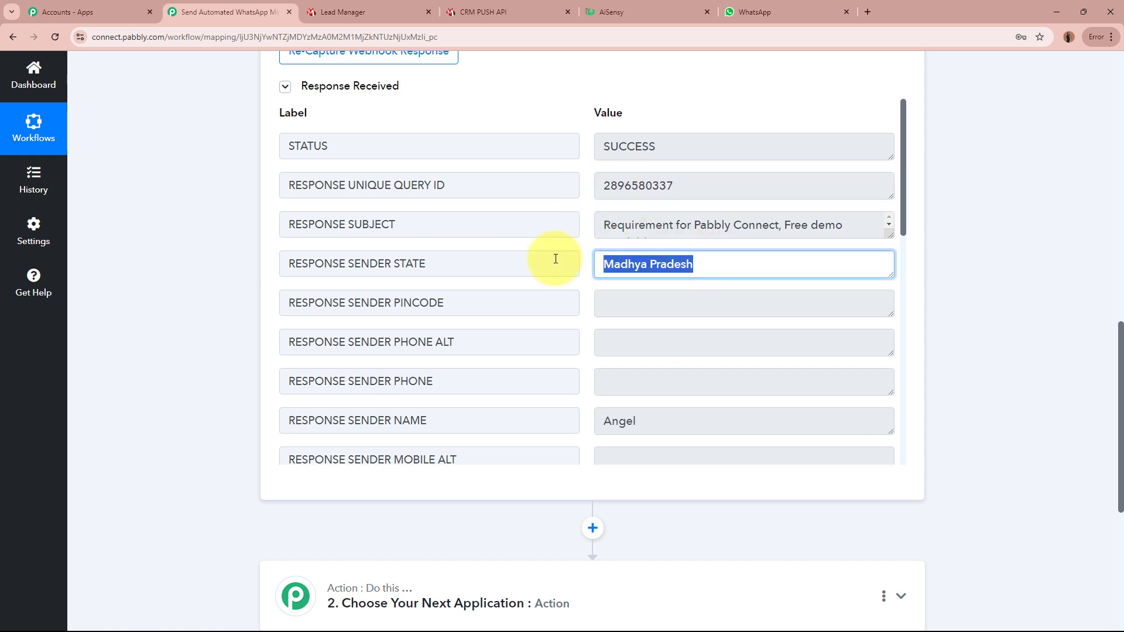
drag(601, 223, 723, 236)
click(729, 225)
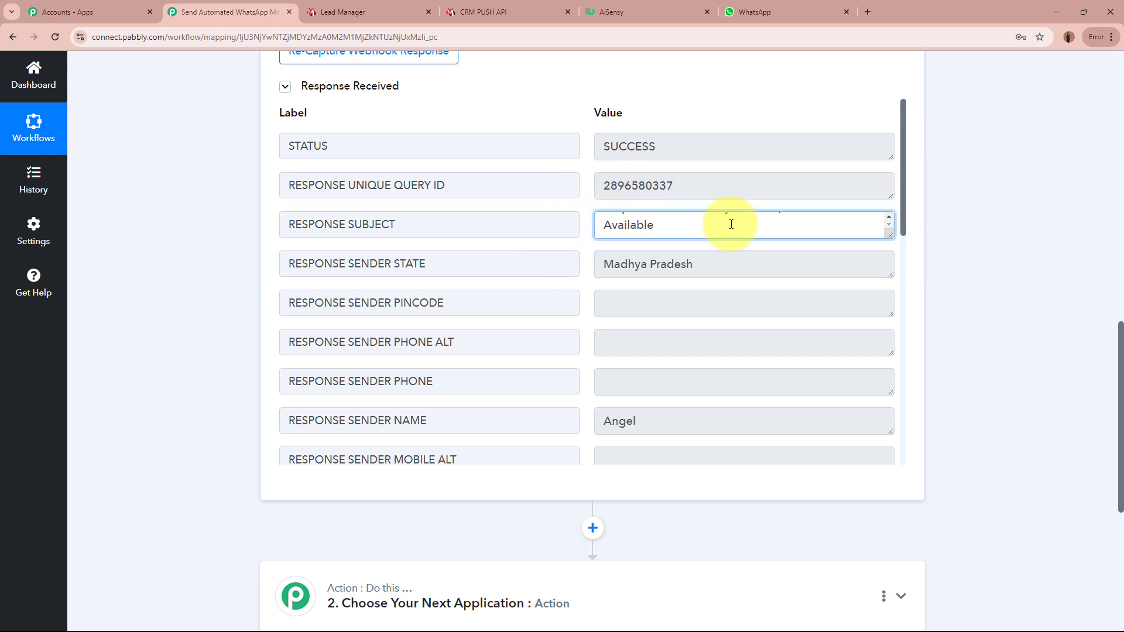
drag(710, 422, 557, 421)
click(813, 420)
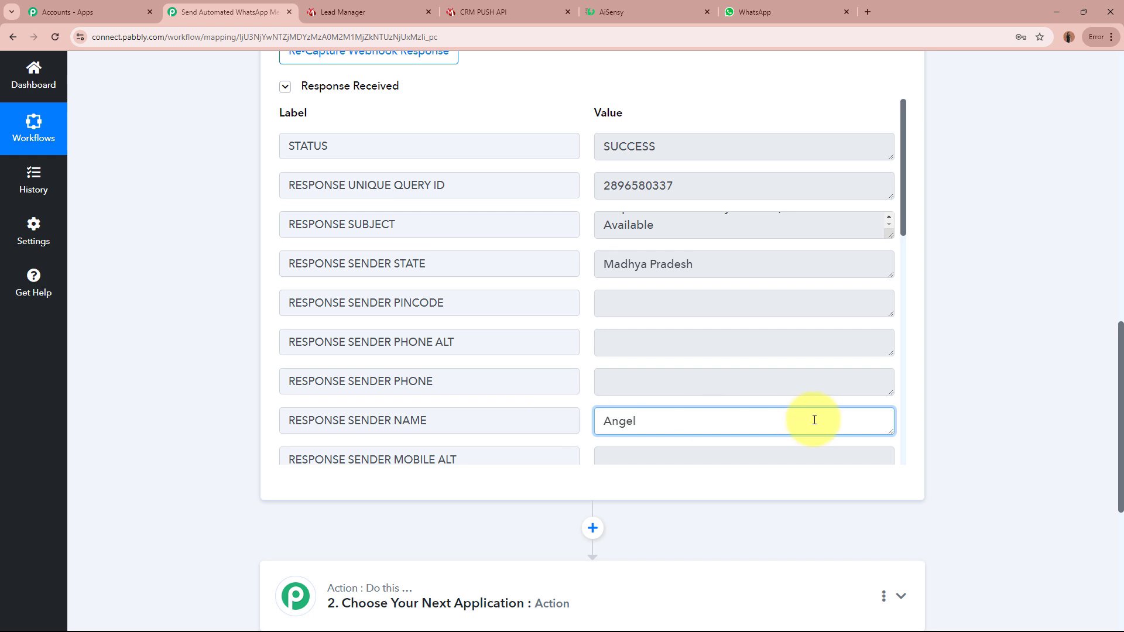
Step: Examine the captured lead's mobile, email, country, company, city and address values in the trigger response
scroll(833, 395, down, 5)
drag(730, 141, 504, 143)
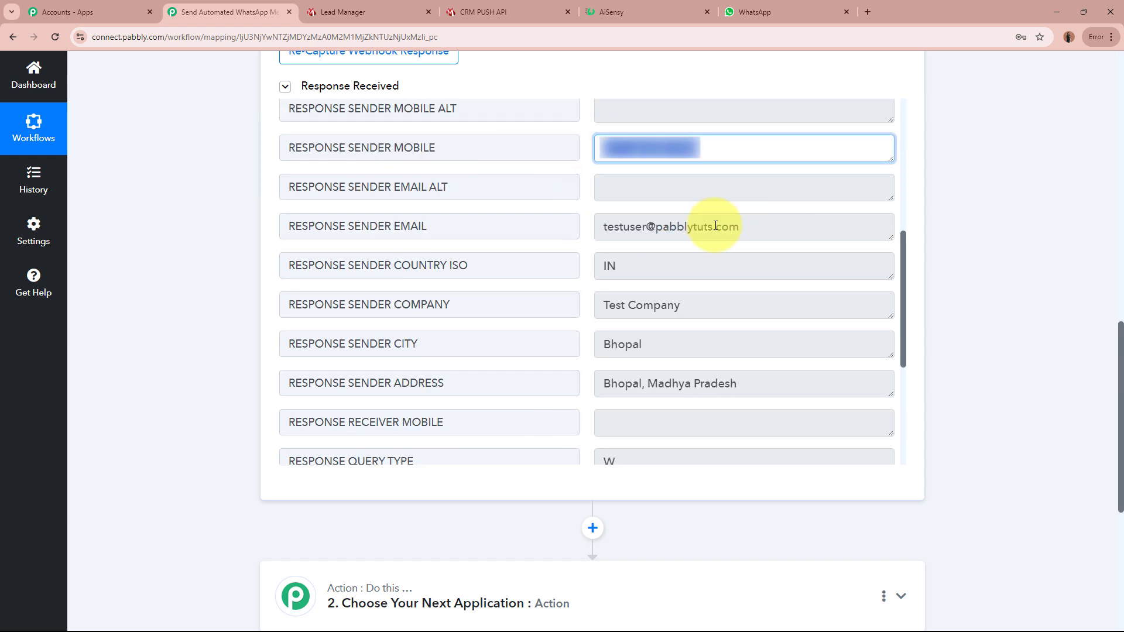
drag(803, 230, 561, 226)
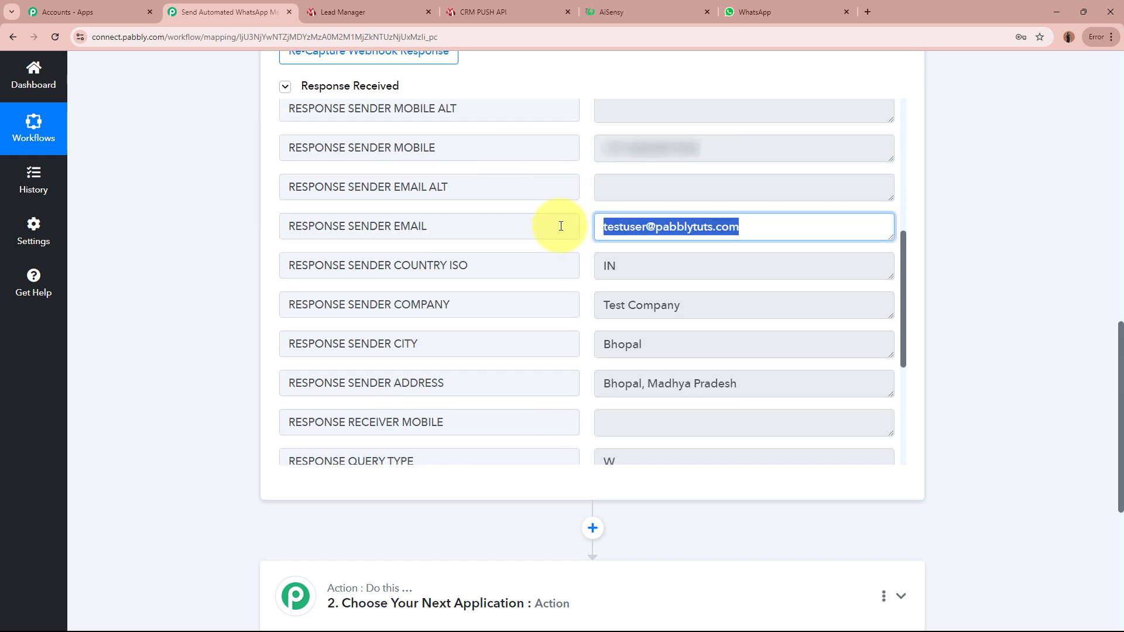
drag(665, 264, 581, 269)
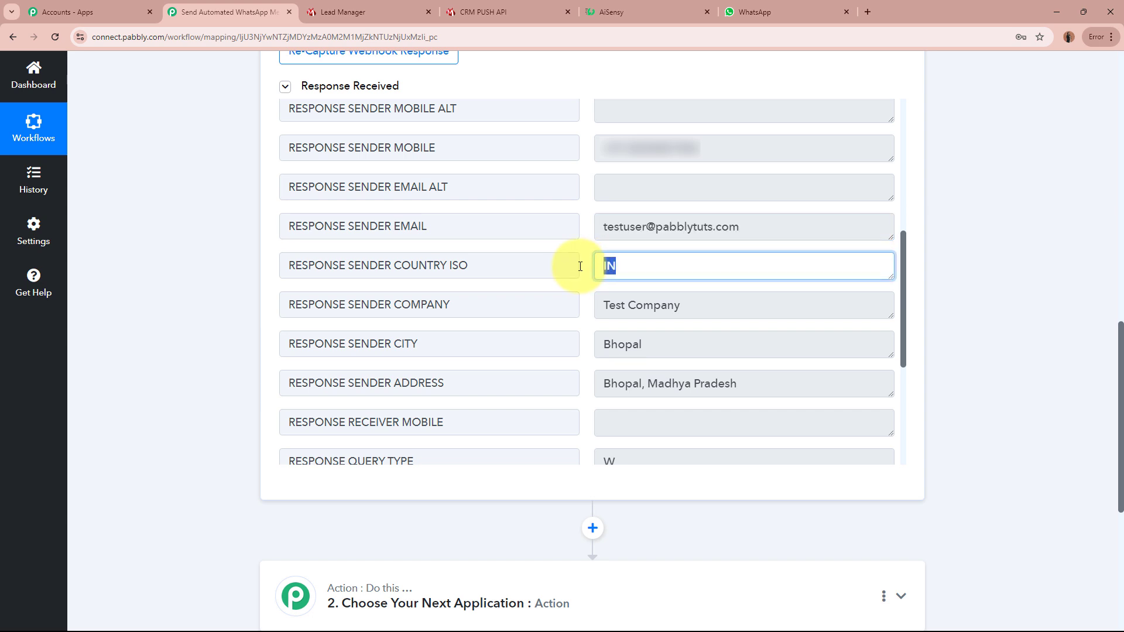
drag(737, 306, 546, 311)
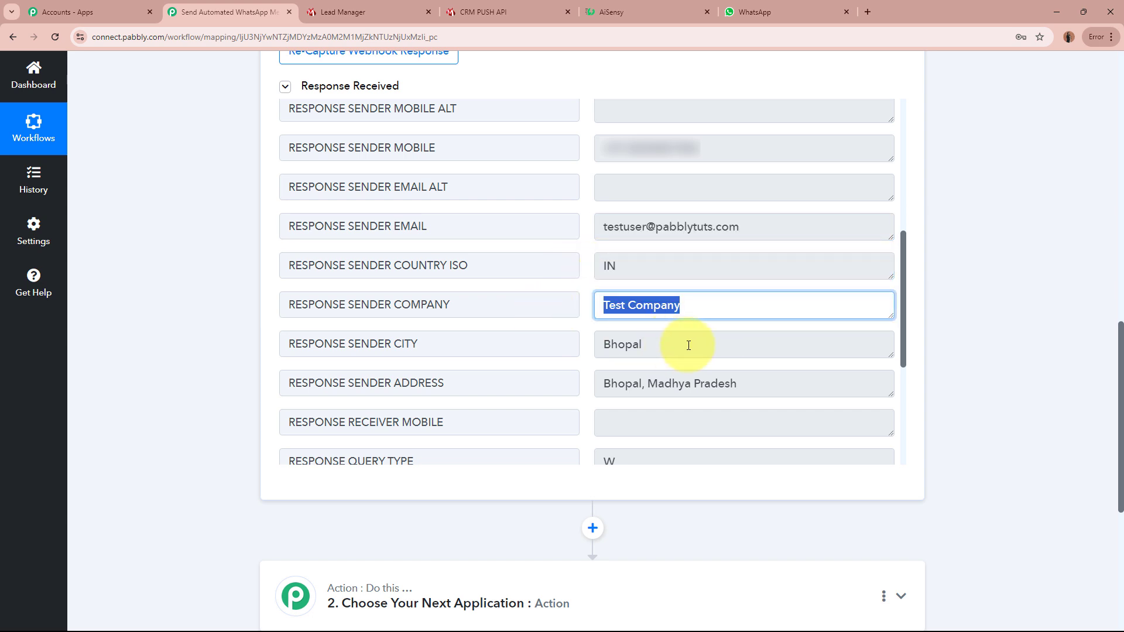
drag(682, 345, 546, 363)
drag(785, 389, 585, 391)
click(863, 382)
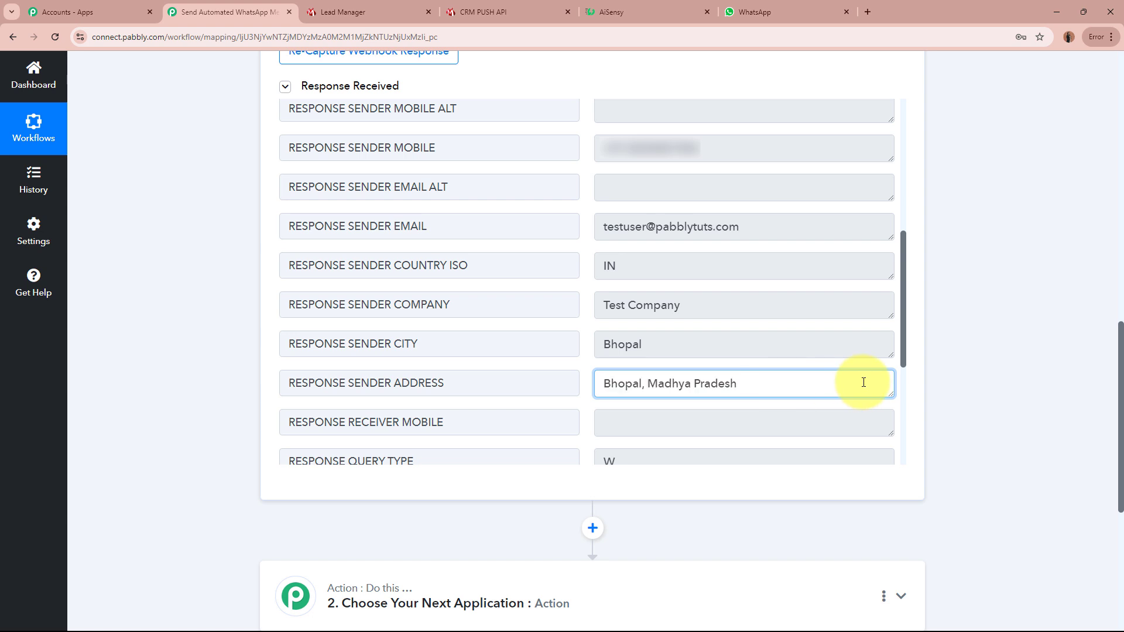
Step: Examine the query product name and full query message in the trigger response, and collapse the IndiaMART trigger step
scroll(863, 382, down, 4)
drag(811, 282, 527, 283)
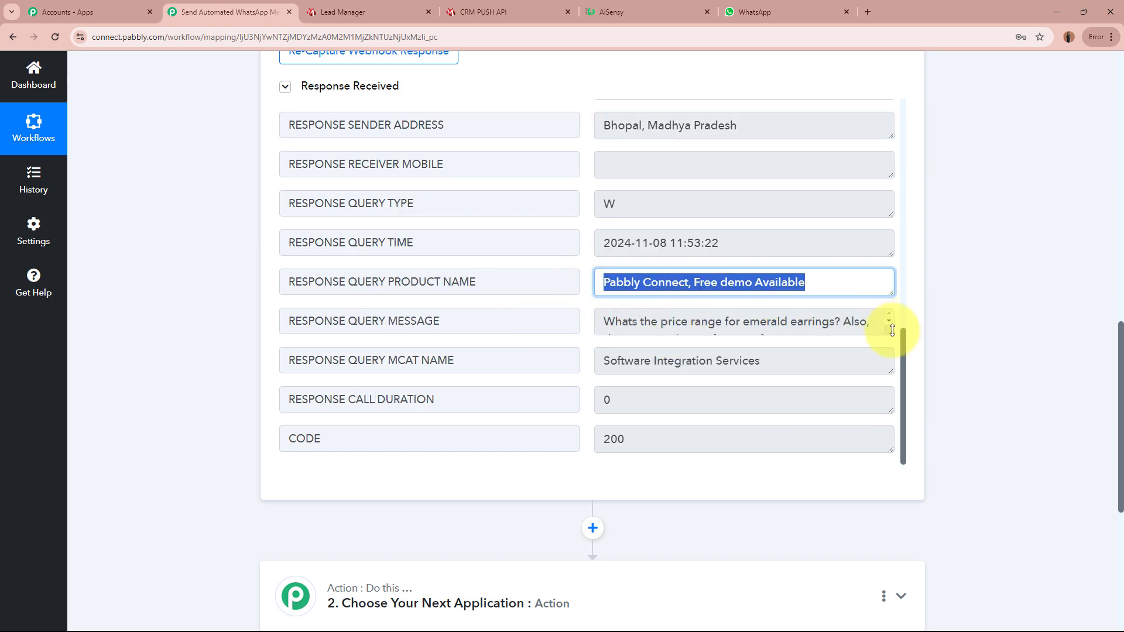
drag(890, 331, 890, 364)
drag(603, 322, 887, 332)
click(866, 337)
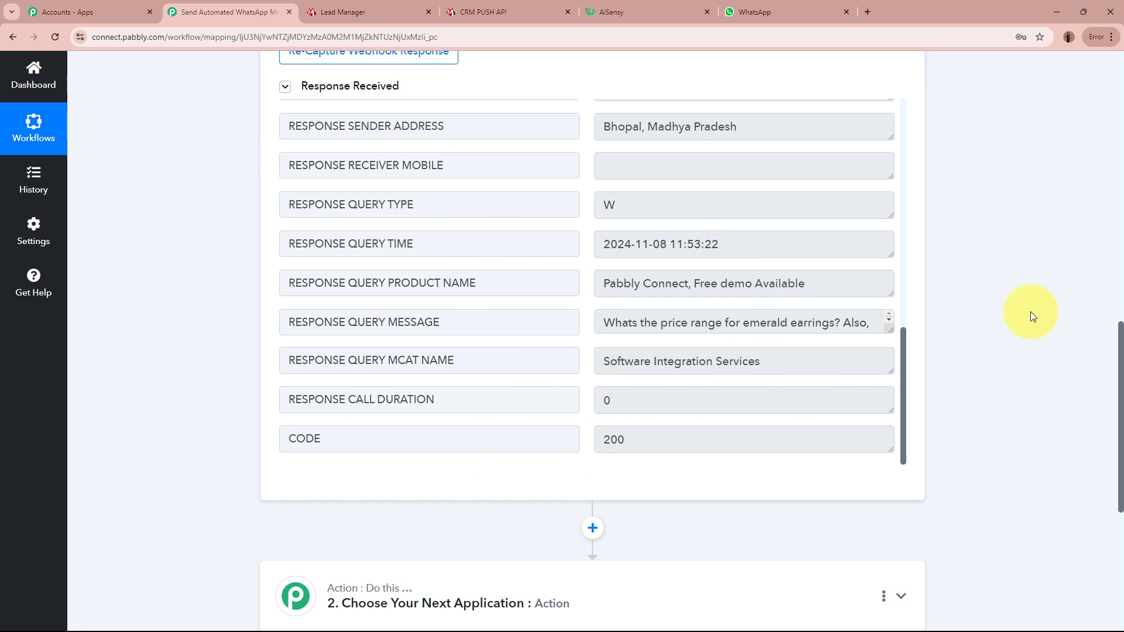
scroll(1032, 316, up, 15)
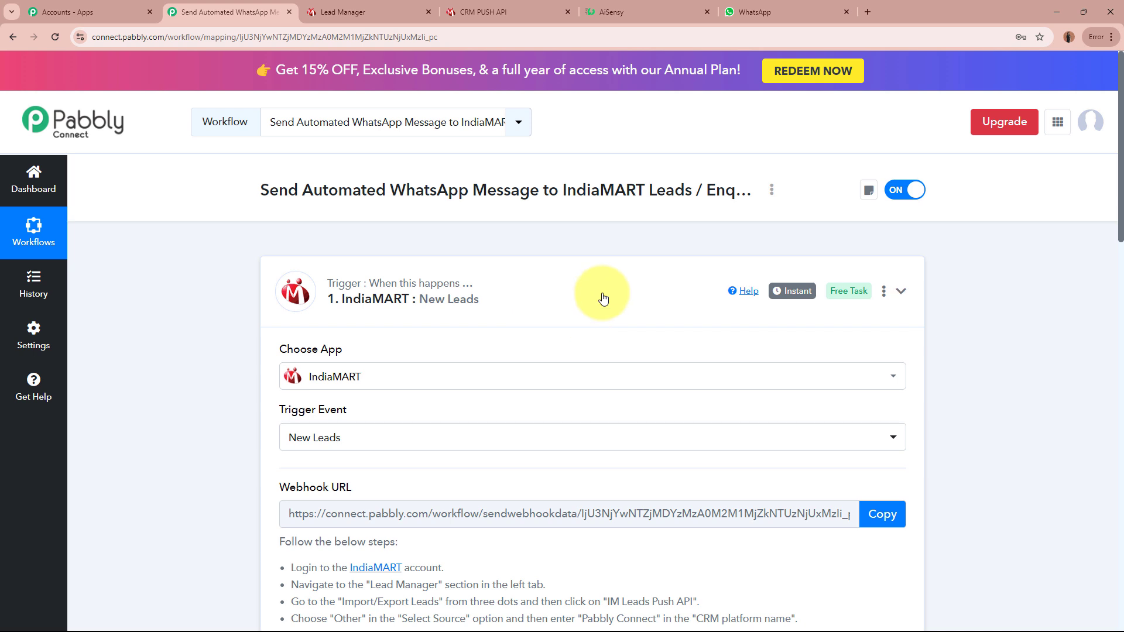
click(601, 296)
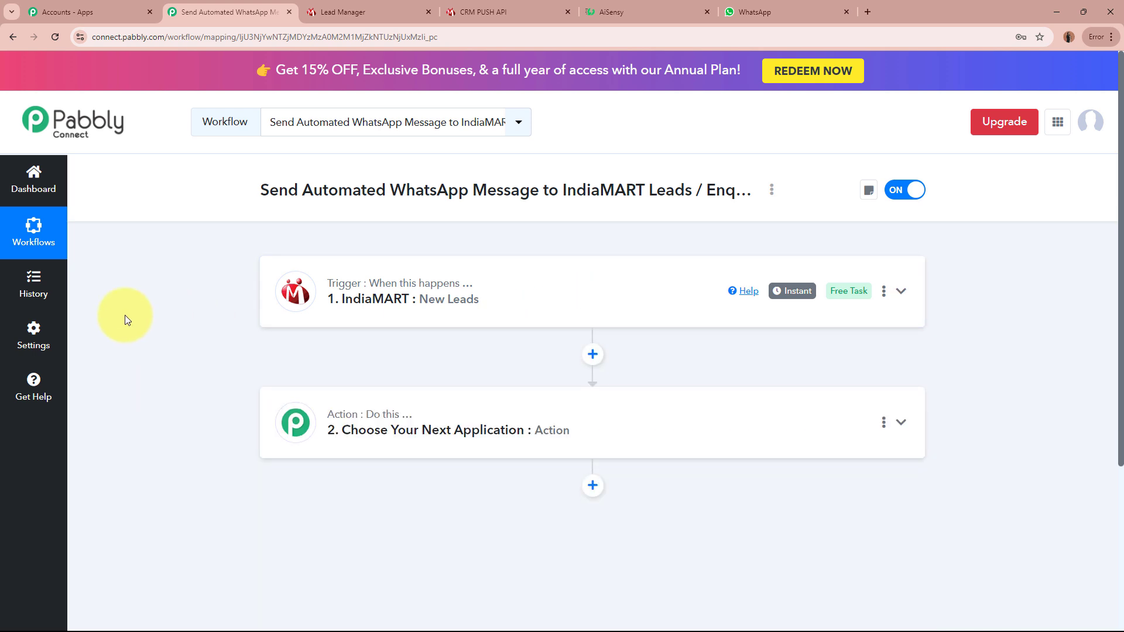
Step: Switch to AiSensy and examine the jewellery_lead_welcome template's name and its lead name placeholder in the greeting
click(386, 11)
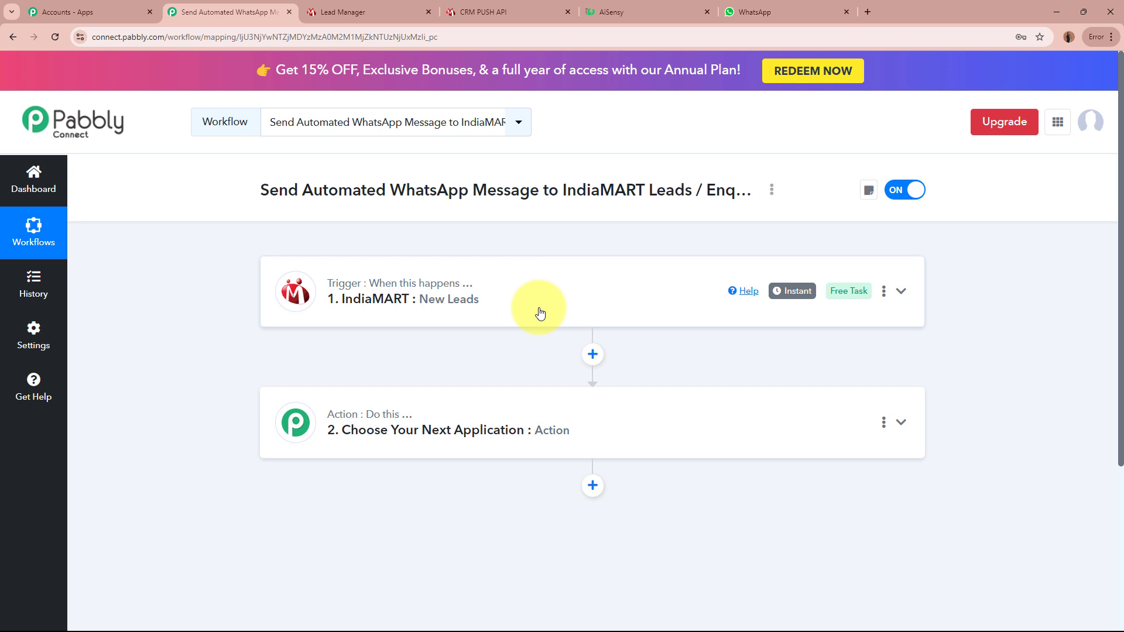
click(656, 12)
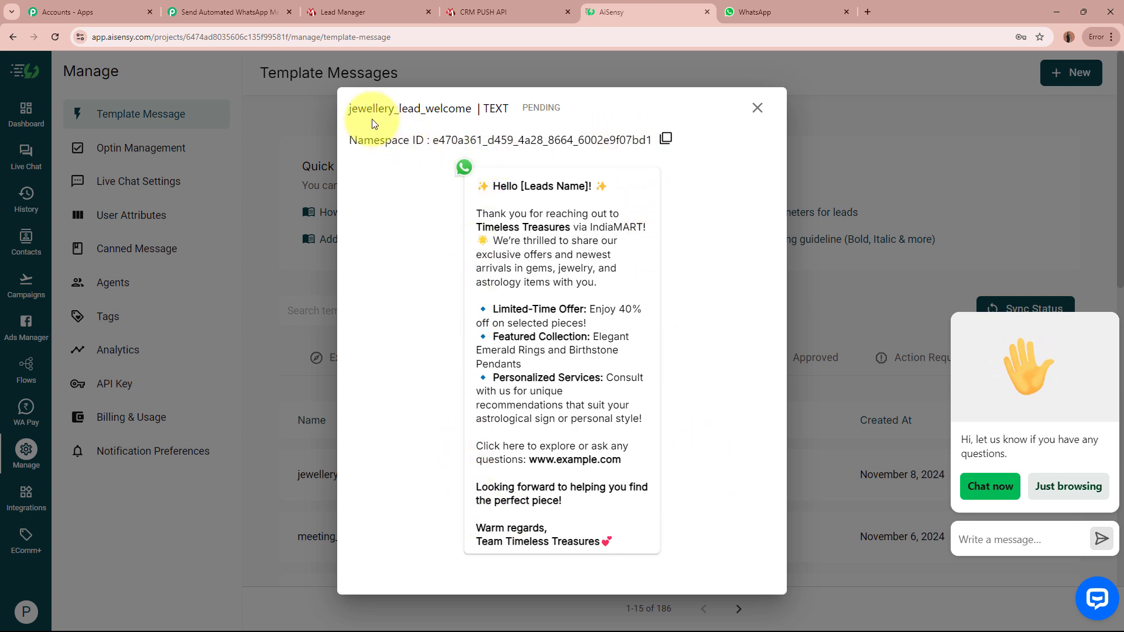
drag(339, 113, 521, 103)
click(494, 439)
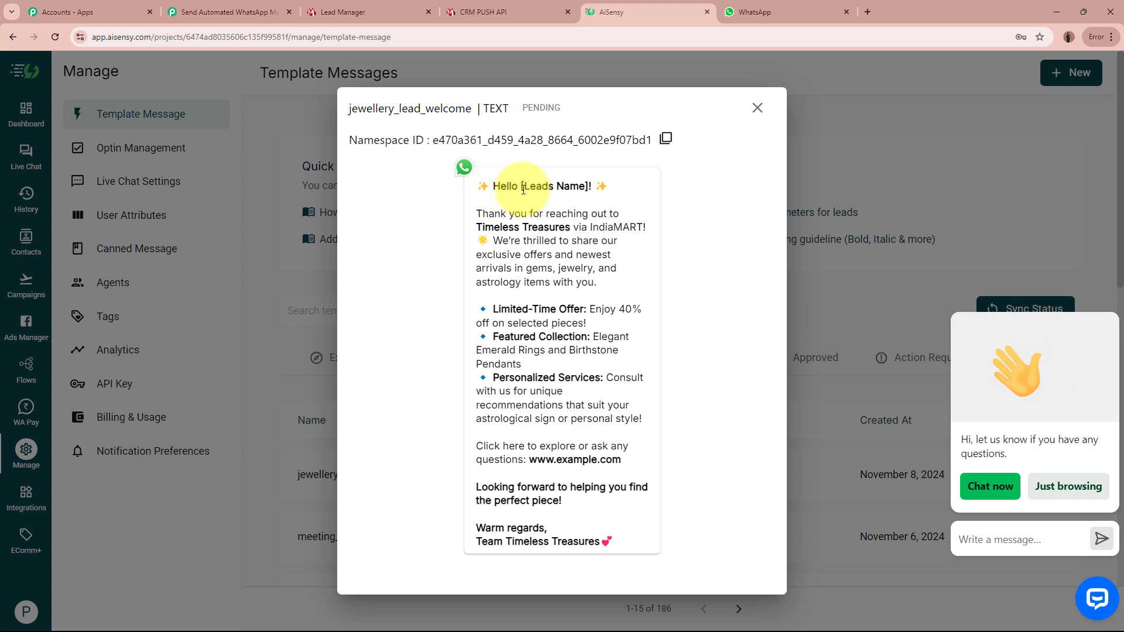
drag(523, 189, 586, 188)
click(592, 196)
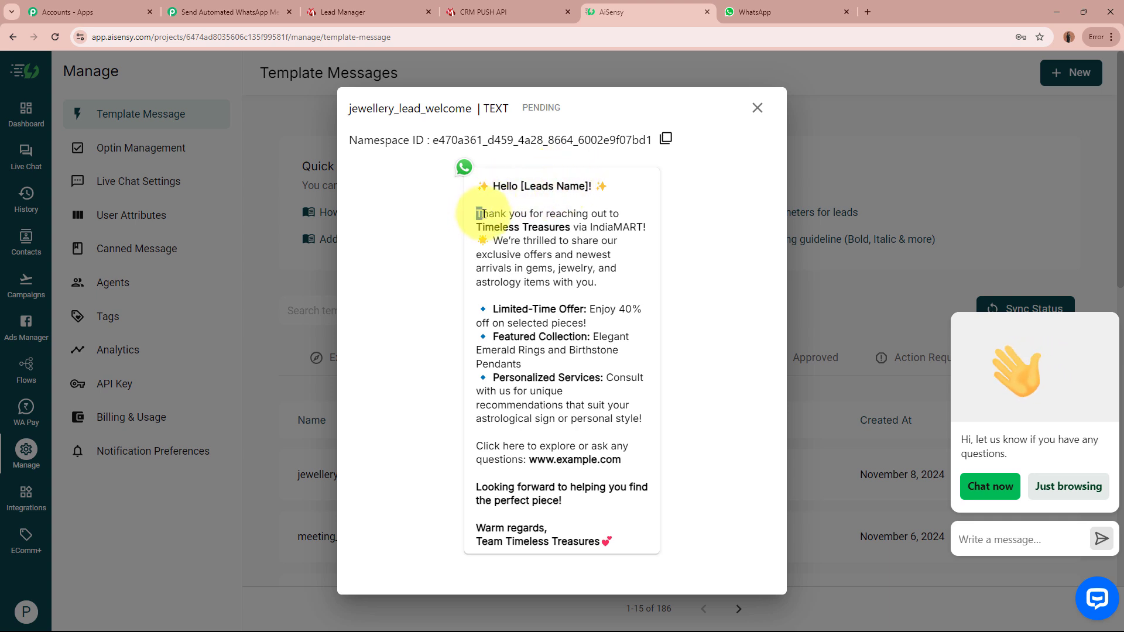
Step: Read through the jewellery_lead_welcome template's body text, offers, website link and closing signature
drag(481, 214, 640, 227)
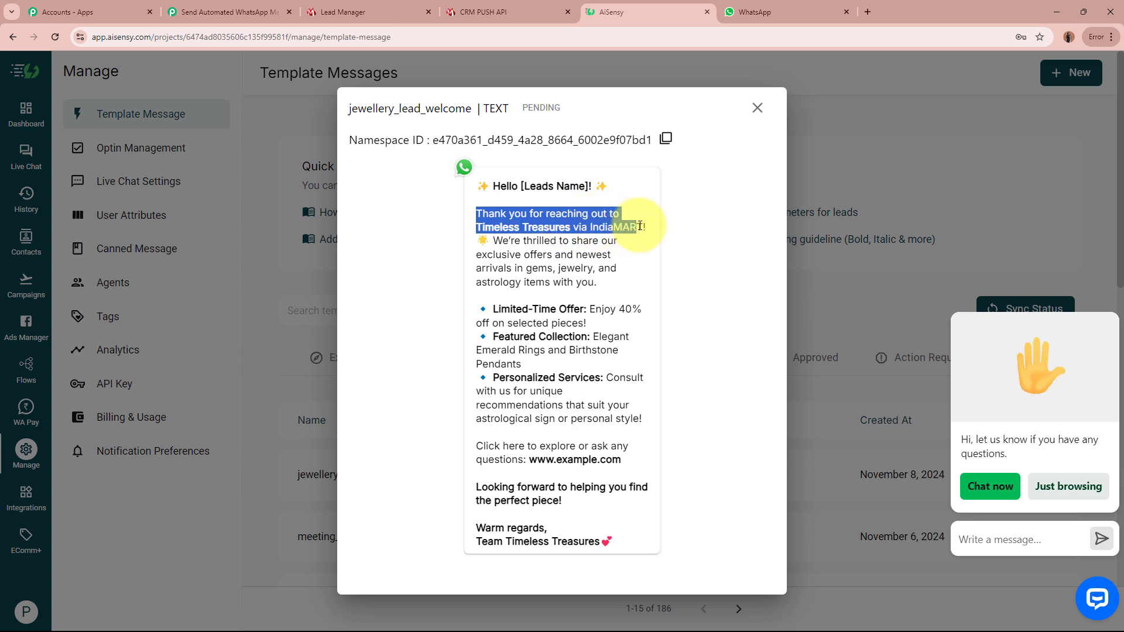
drag(493, 240, 600, 241)
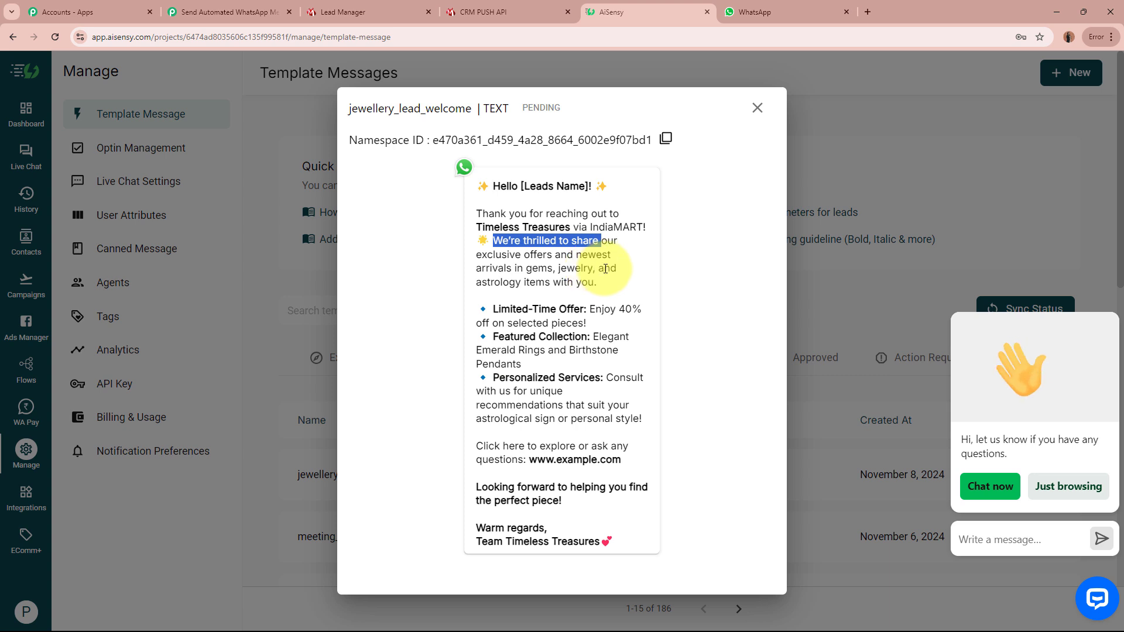
click(583, 279)
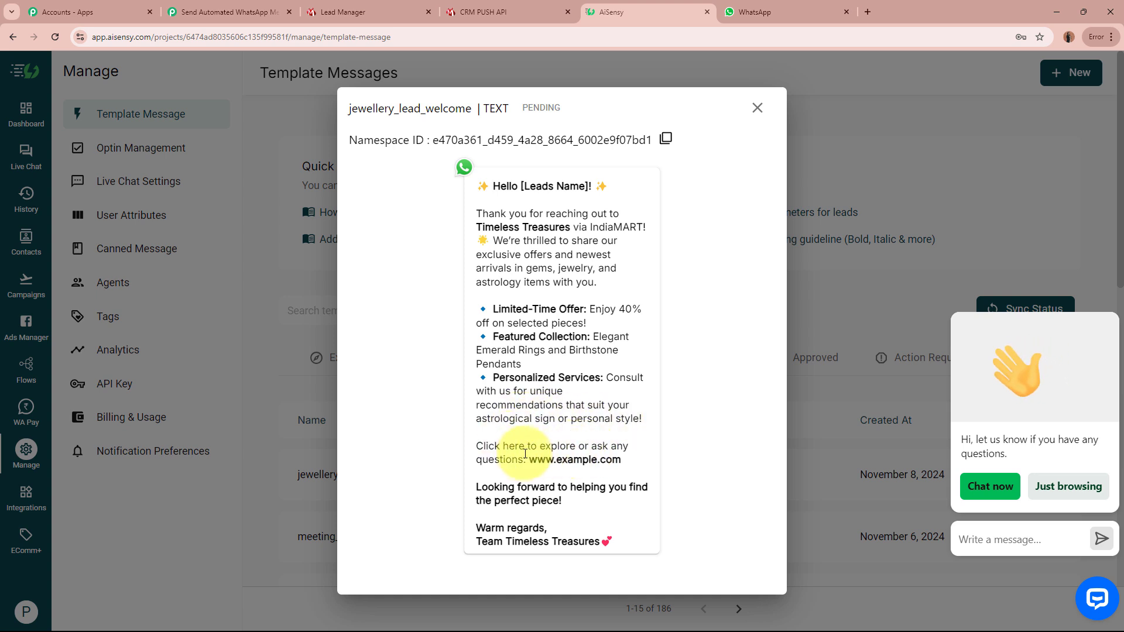
drag(510, 464, 631, 455)
click(630, 455)
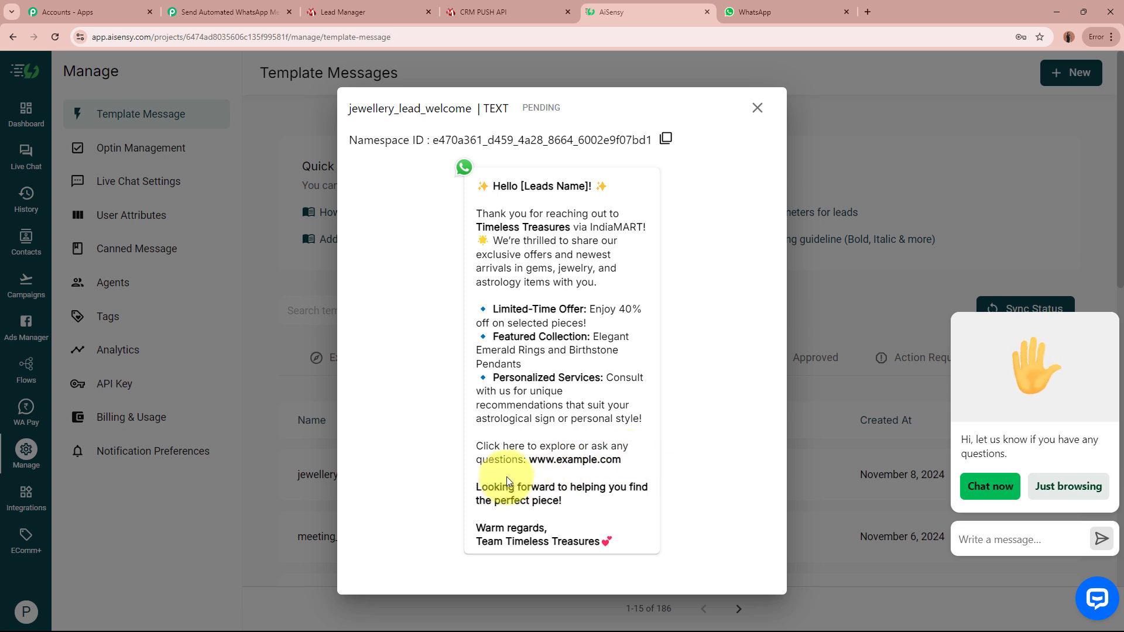
drag(480, 486, 611, 540)
click(547, 501)
click(611, 539)
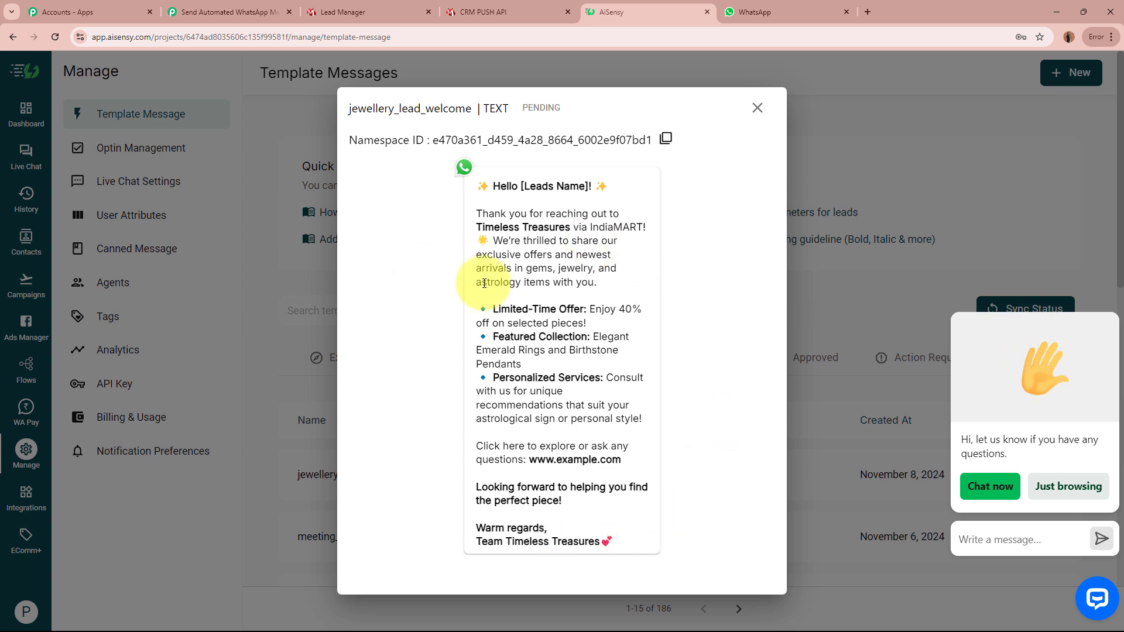
drag(477, 185, 685, 518)
click(683, 518)
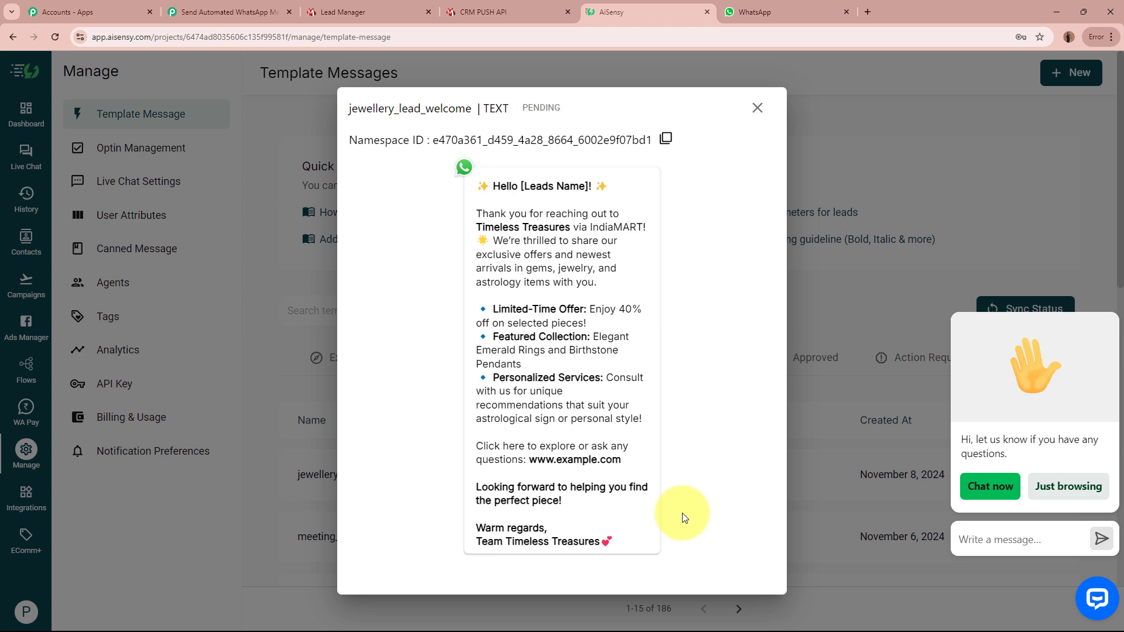
Step: Switch to the Pabbly Connect workflow and set the action step to WhatsApp by AiSensy with the Send Template Message event
click(223, 11)
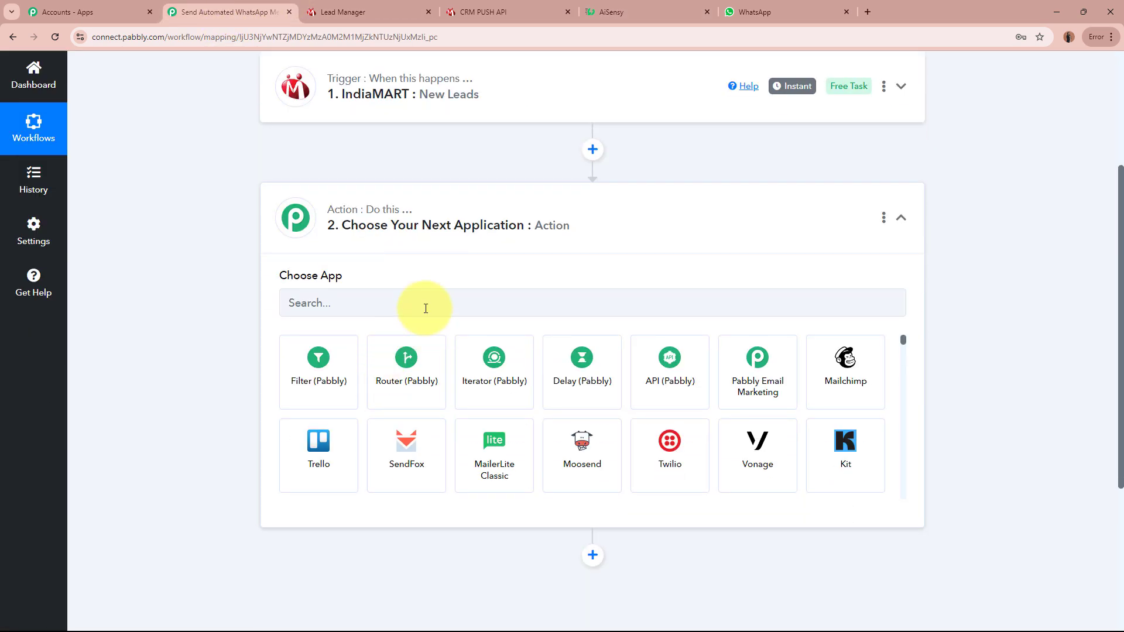
click(426, 304)
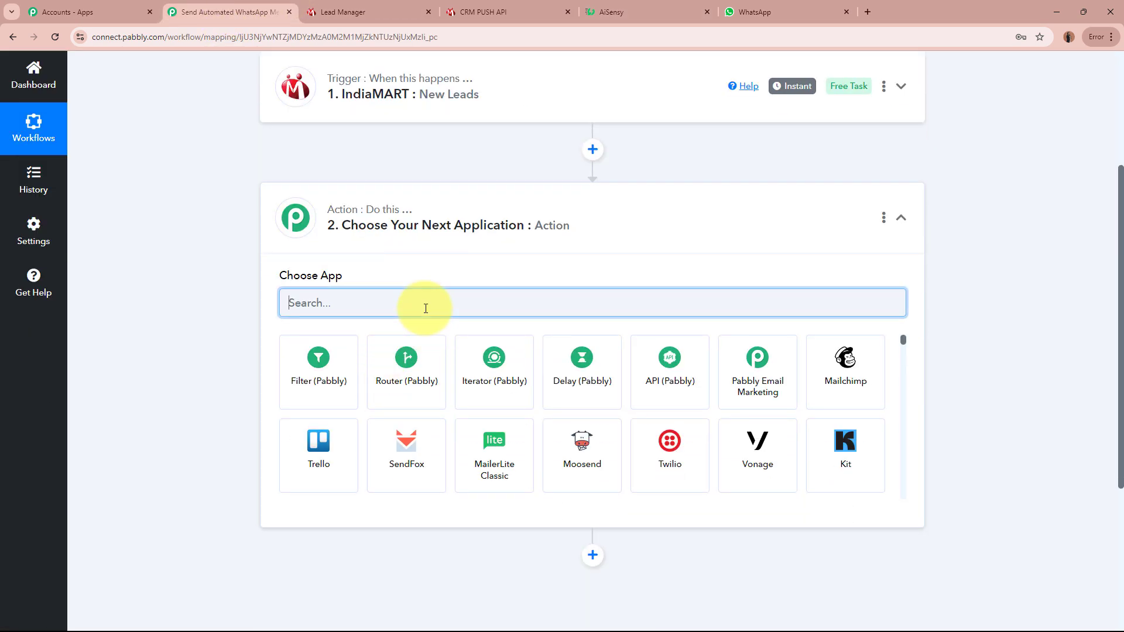
text(Whats)
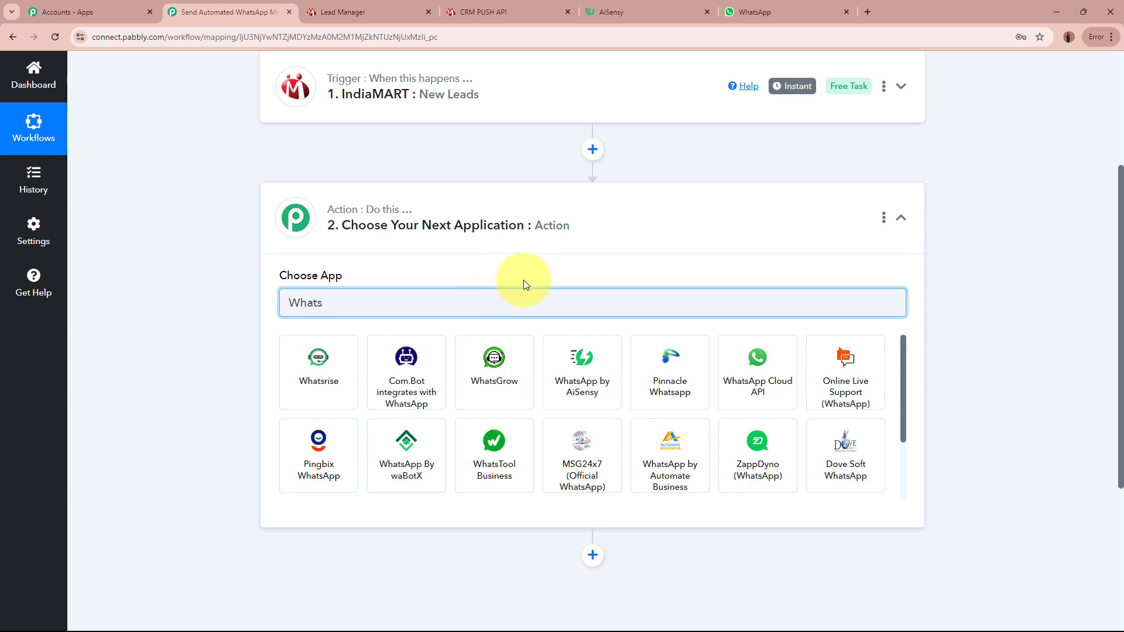
click(581, 369)
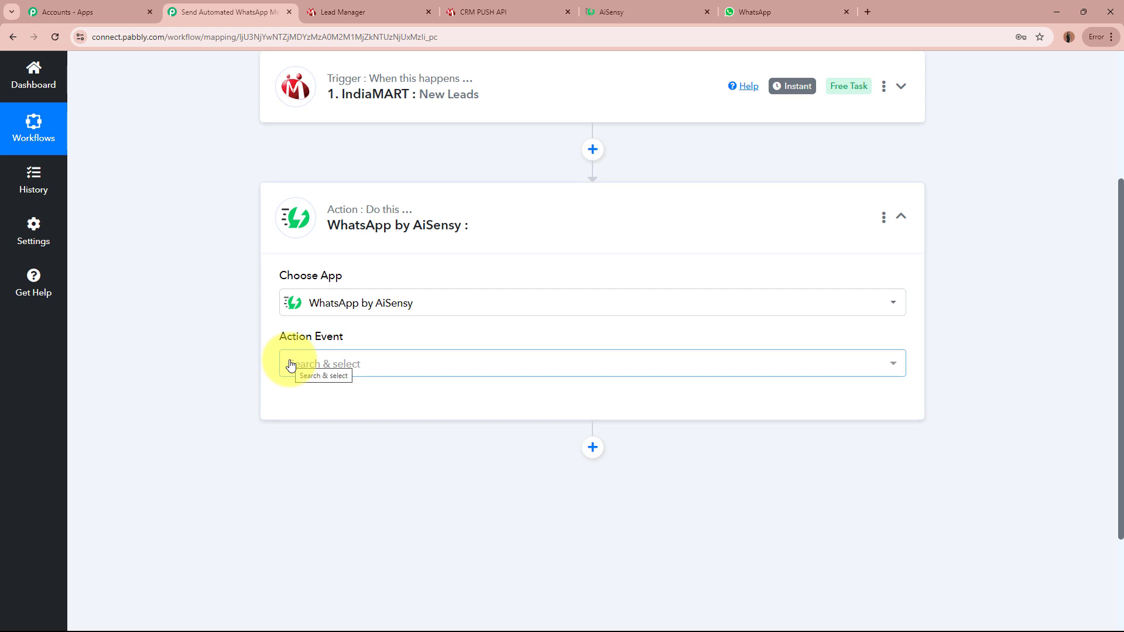
click(290, 365)
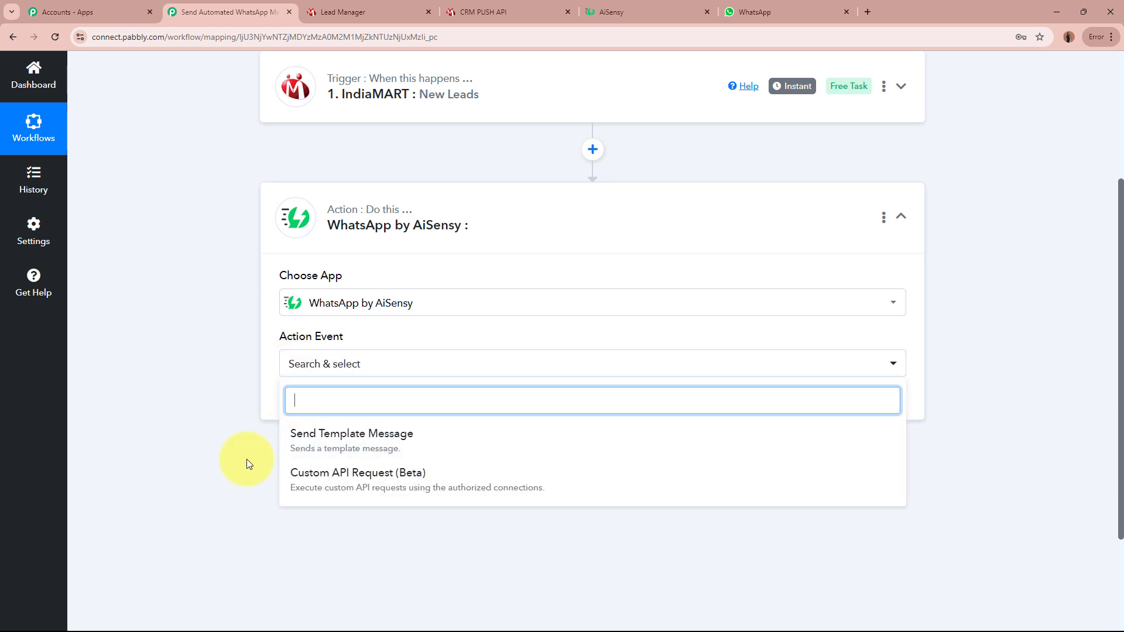
click(379, 454)
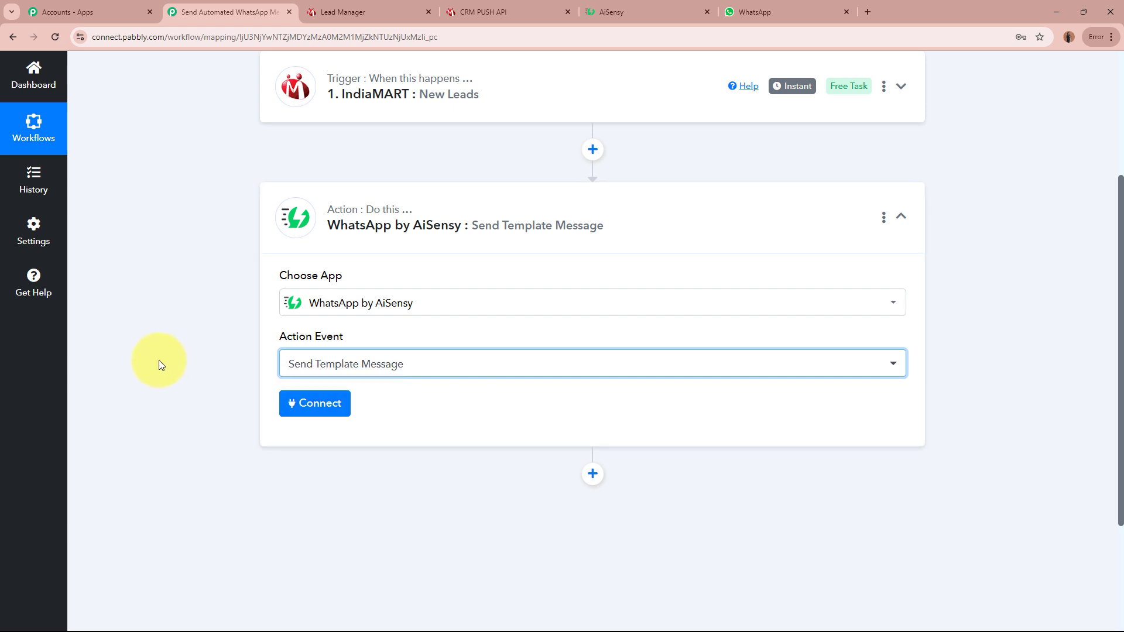
Step: Start adding a new WhatsApp by AiSensy connection and read the instructions for obtaining the API key
click(297, 403)
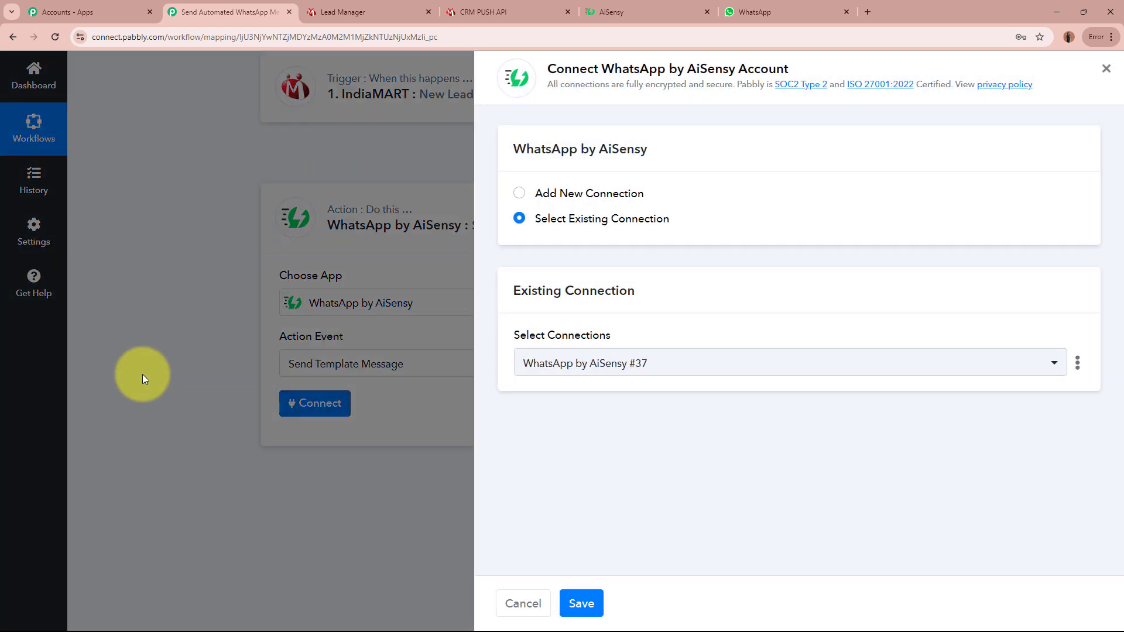
click(518, 194)
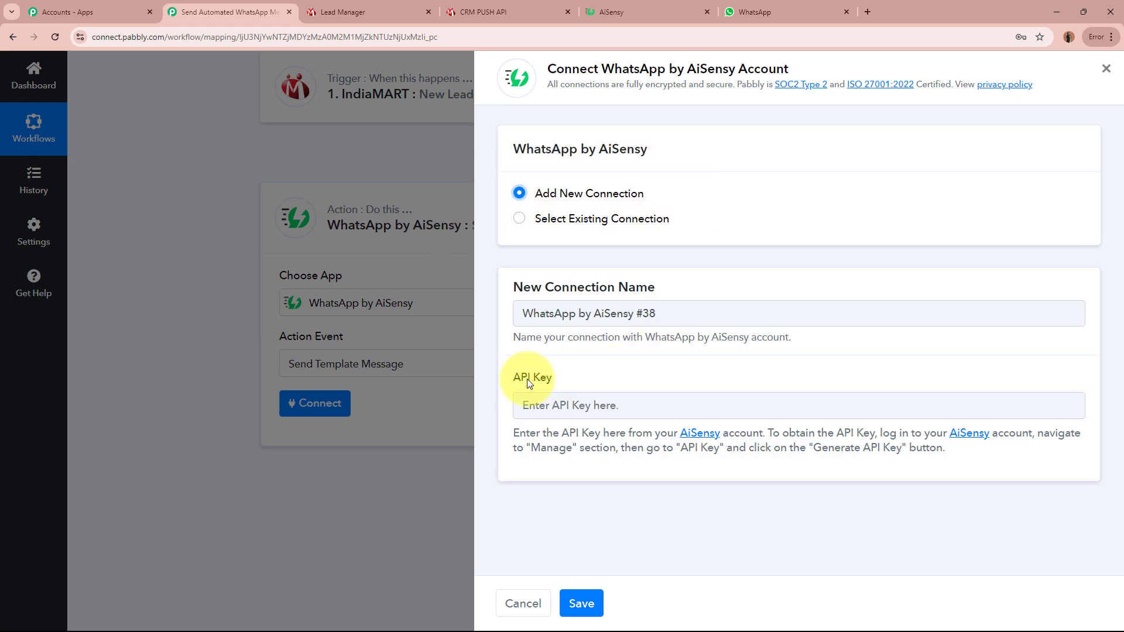
drag(511, 378, 550, 379)
click(550, 379)
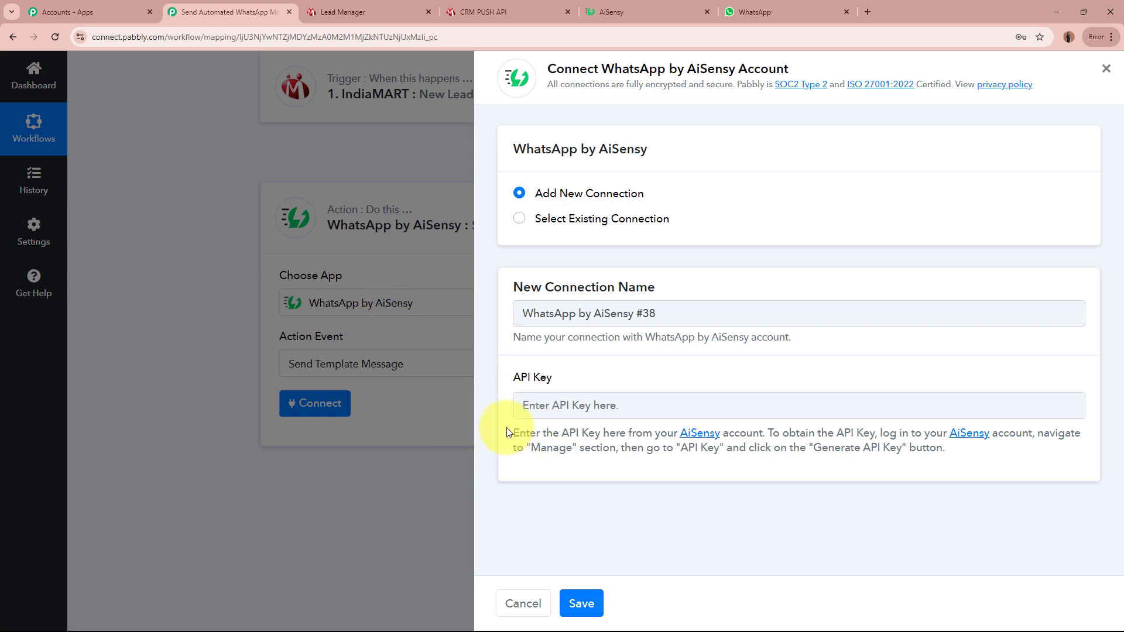
drag(513, 433, 968, 469)
click(972, 471)
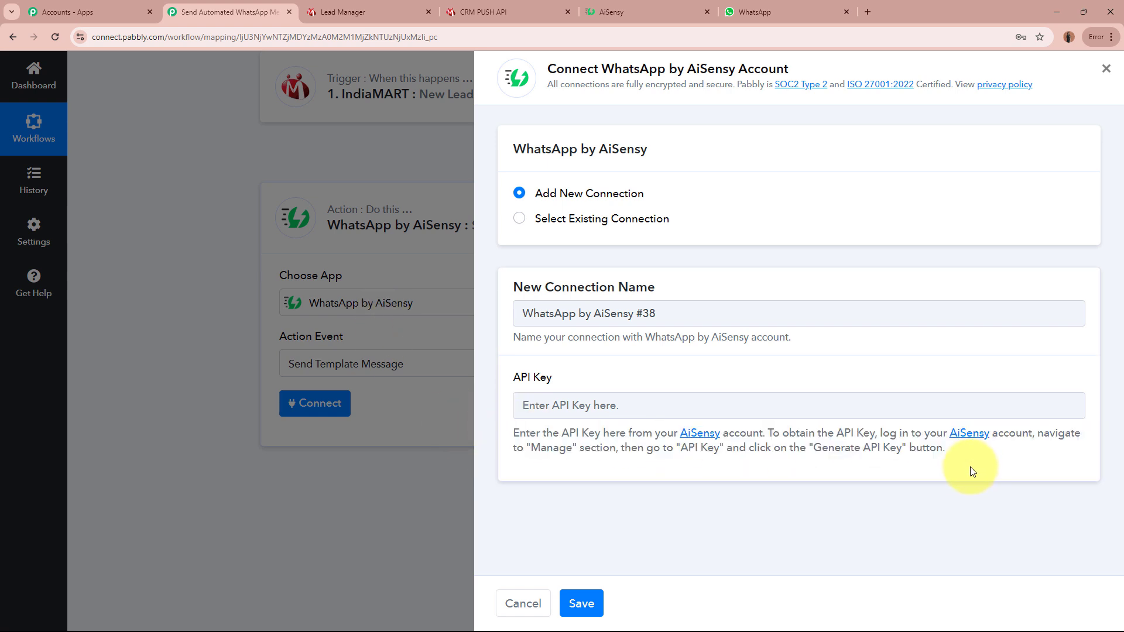
Step: Switch to AiSensy, close the template preview and copy the account's API key from the Manage section
click(612, 12)
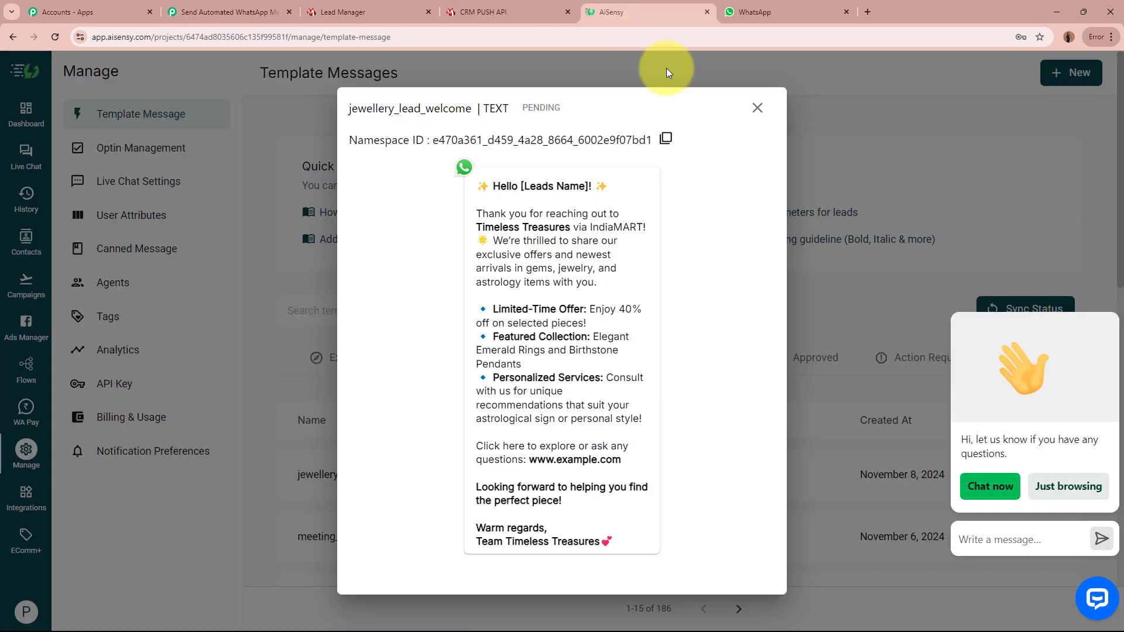
click(758, 108)
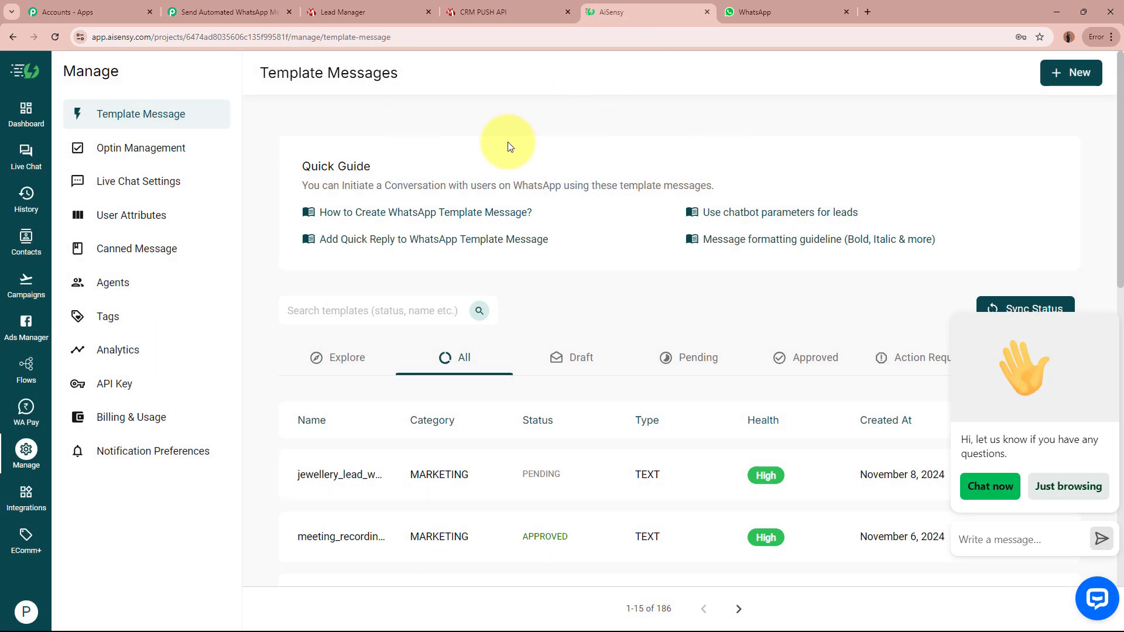
click(25, 463)
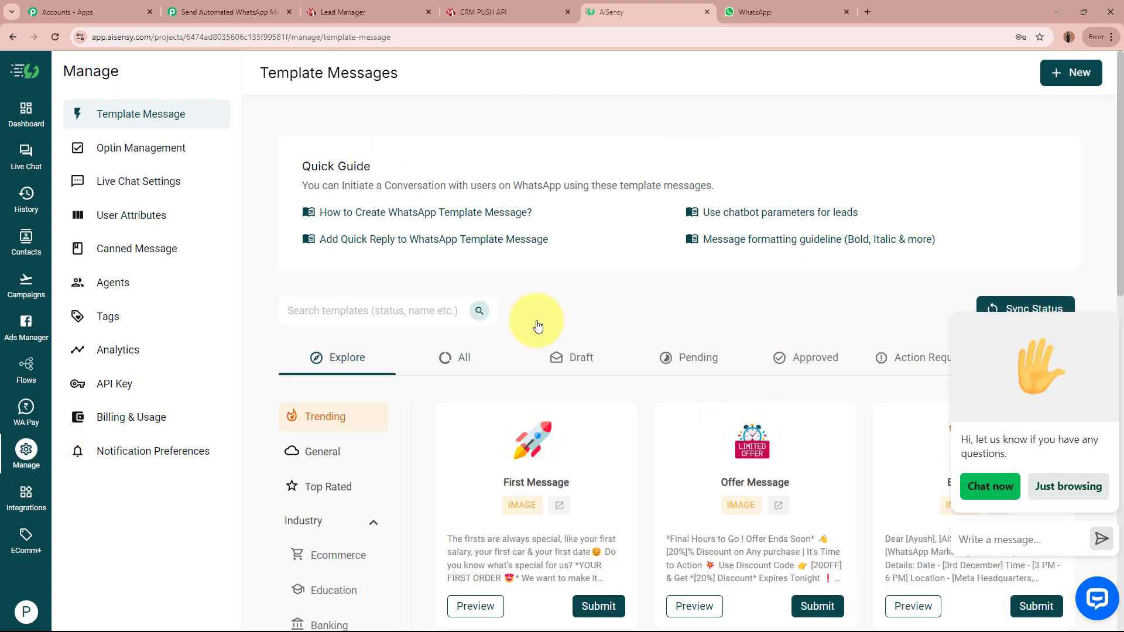
click(120, 385)
click(351, 428)
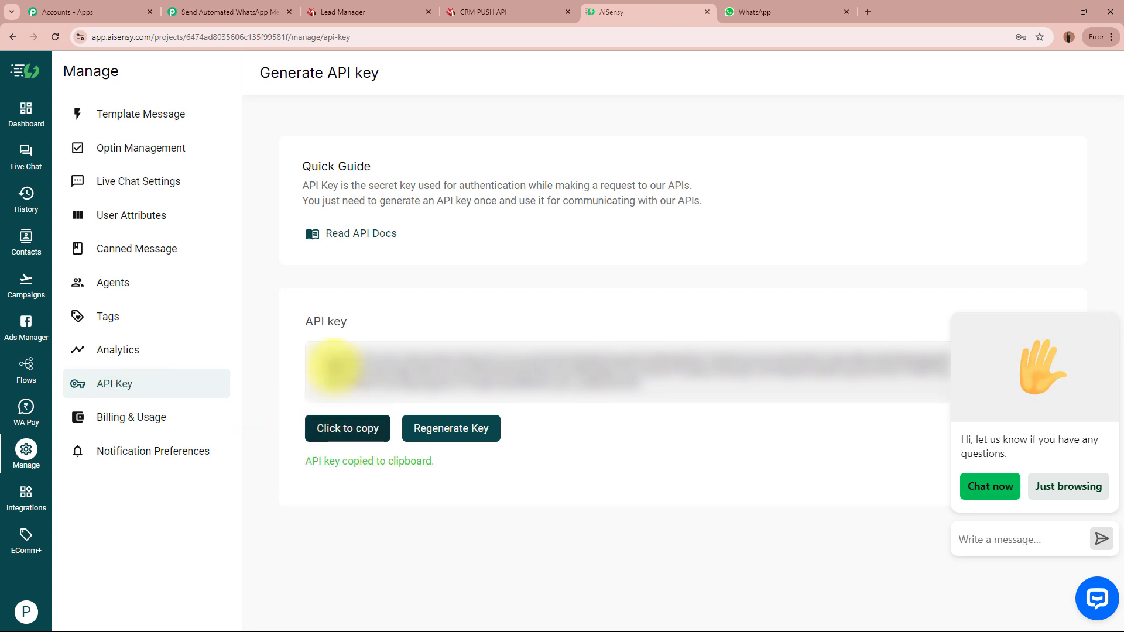
Step: Switch to the Pabbly Connect workflow, paste the API key into the new WhatsApp by AiSensy connection and save it
click(221, 11)
click(591, 405)
key(ctrl+v)
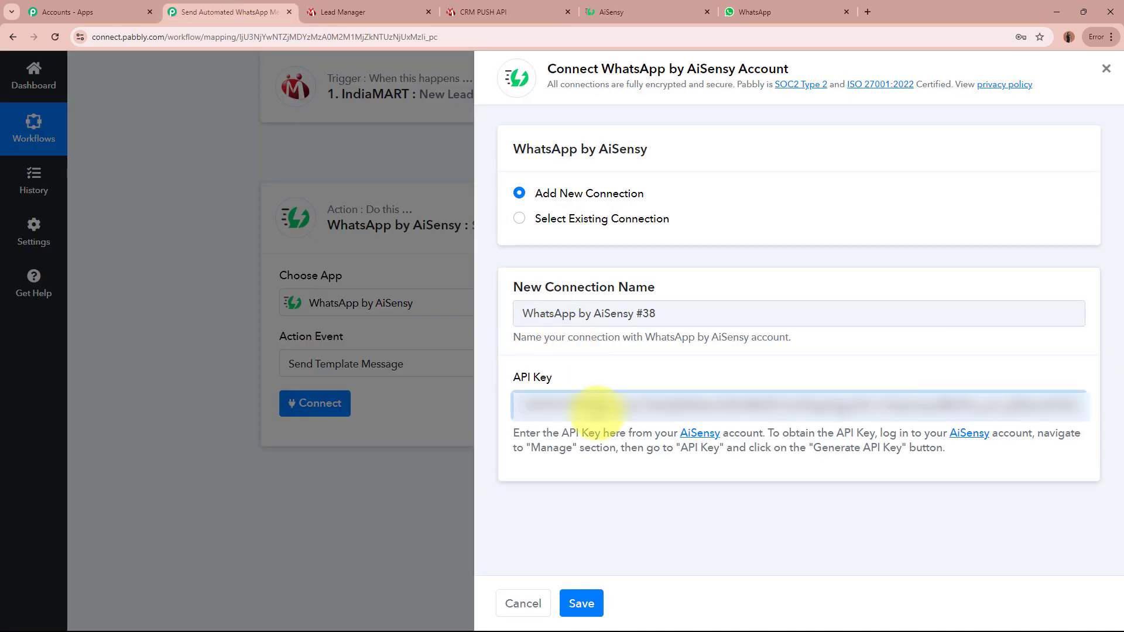
click(581, 604)
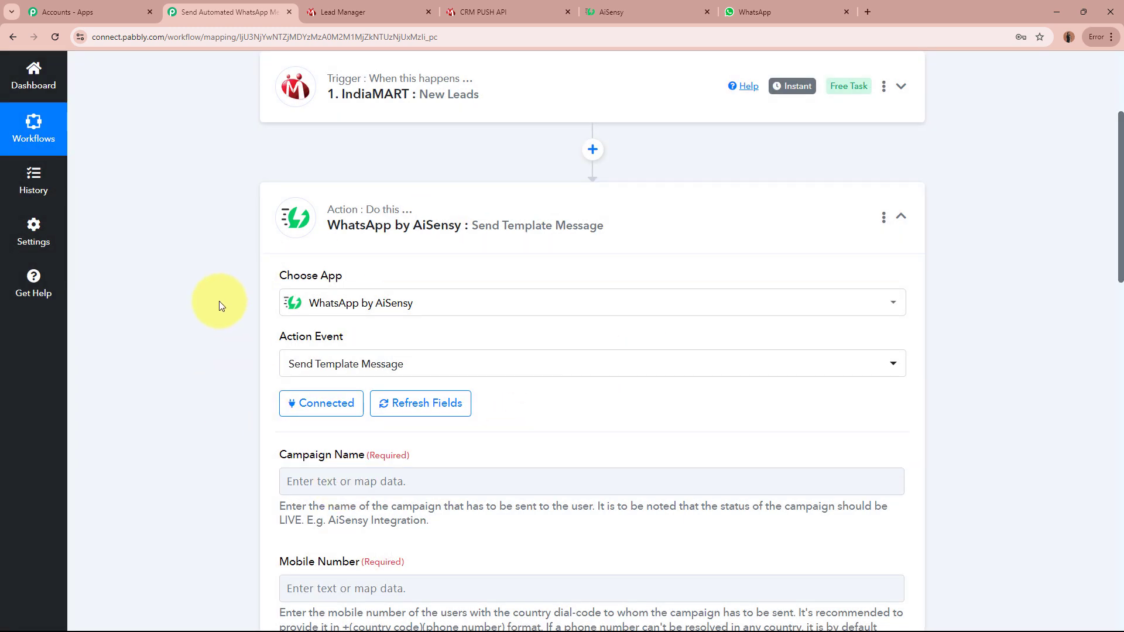
Step: Check the required Campaign Name field, and switch to AiSensy to start launching a new API Campaign
scroll(219, 301, down, 4)
drag(265, 223, 410, 221)
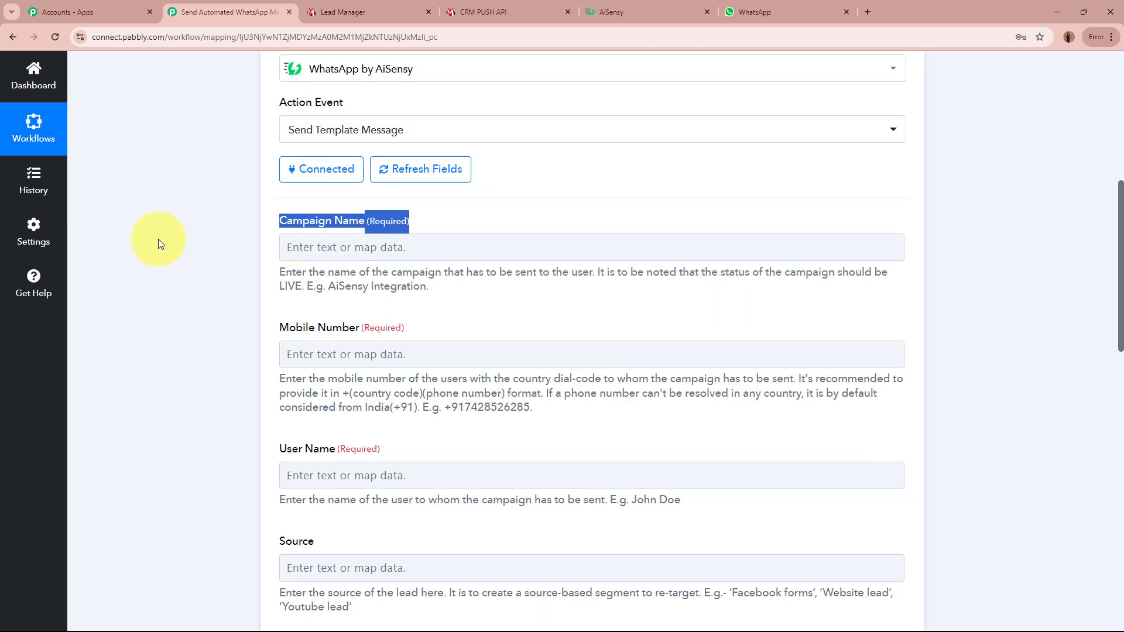
click(158, 240)
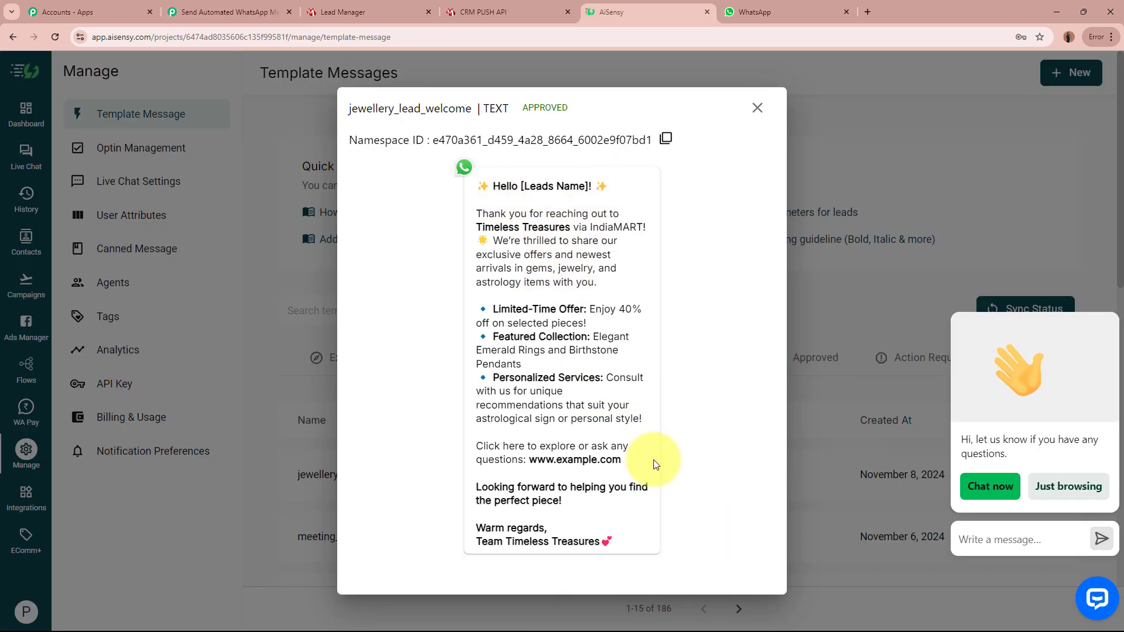
click(757, 109)
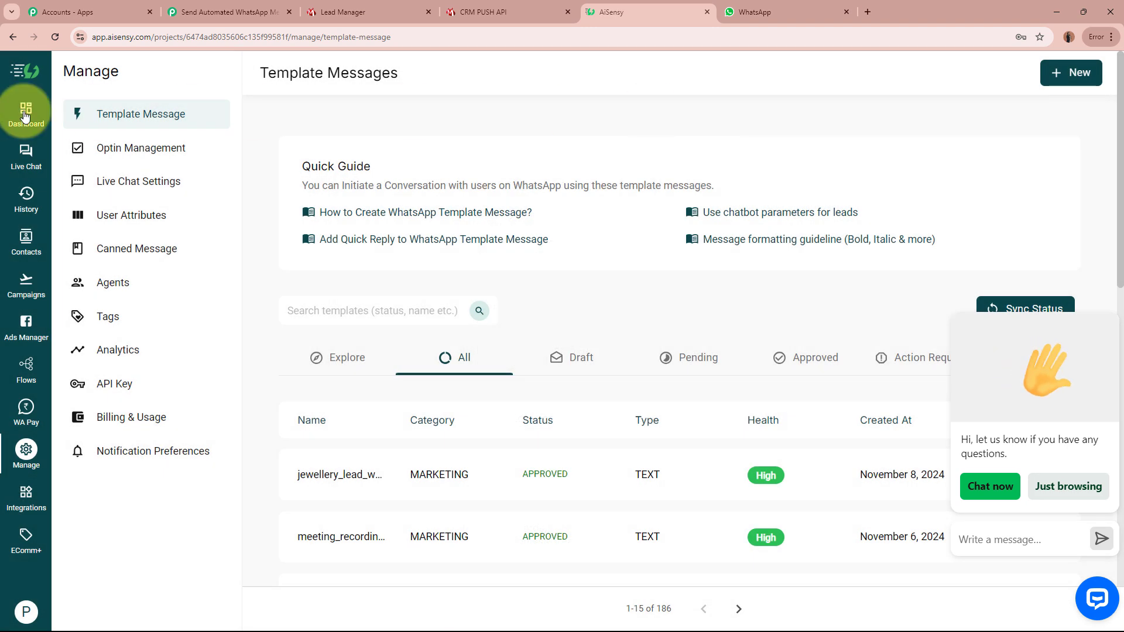
click(30, 281)
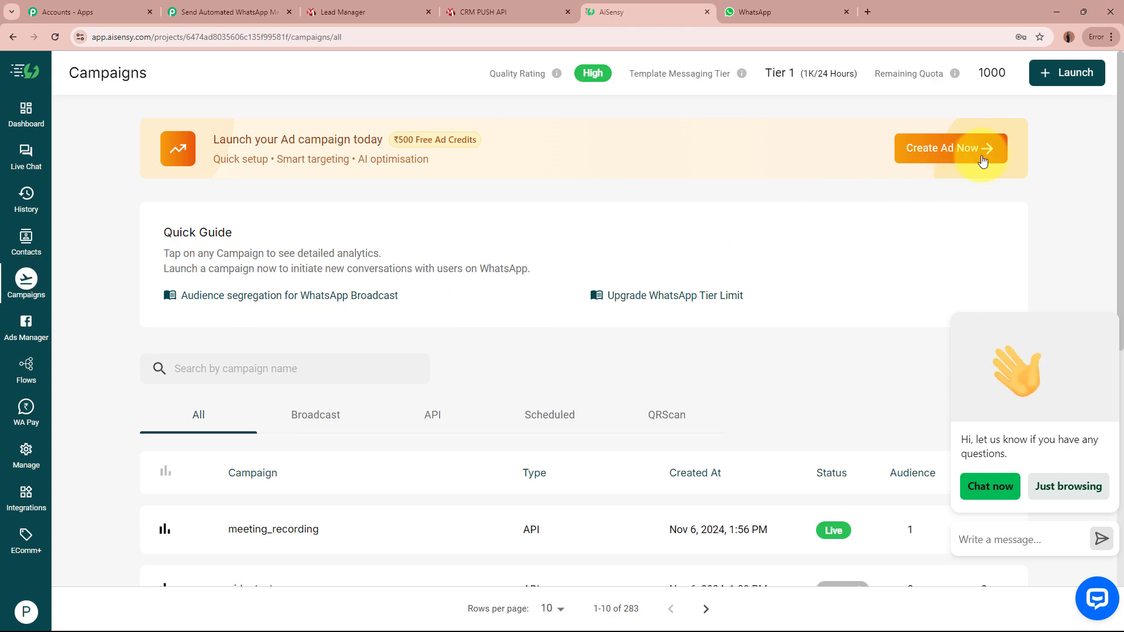
click(1077, 75)
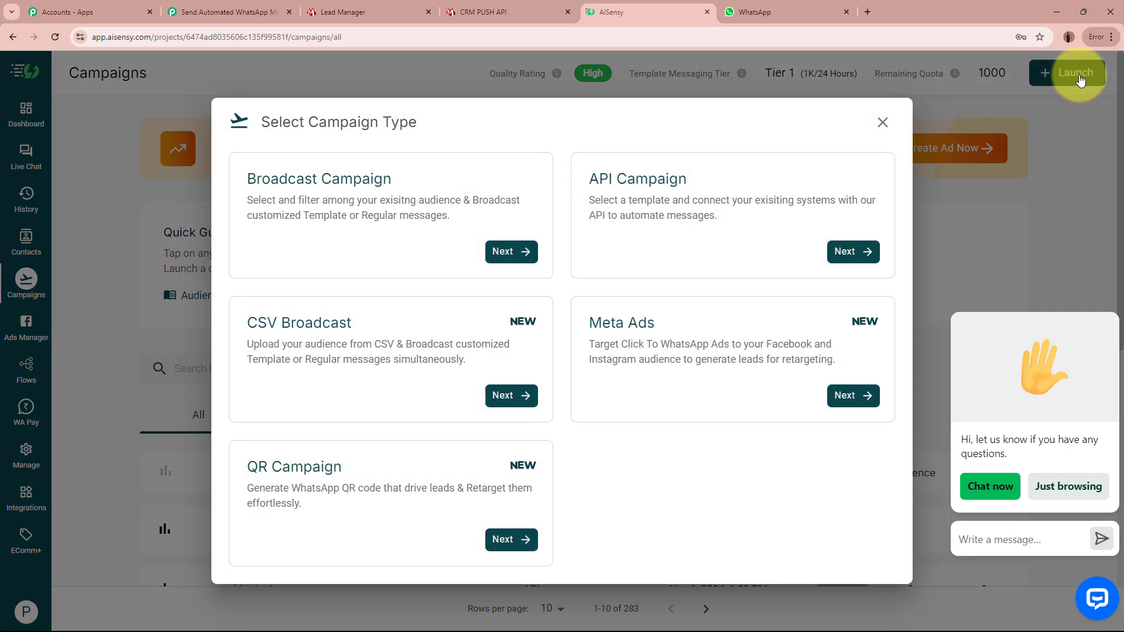
click(778, 226)
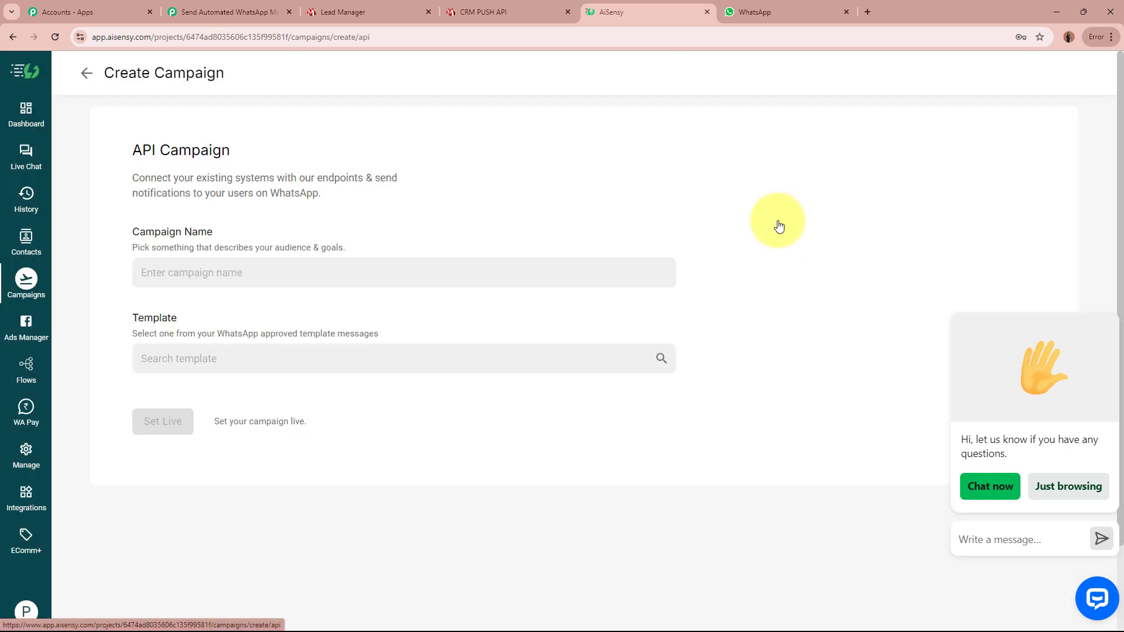
Step: Name the new API campaign Timeless Treasures
click(287, 363)
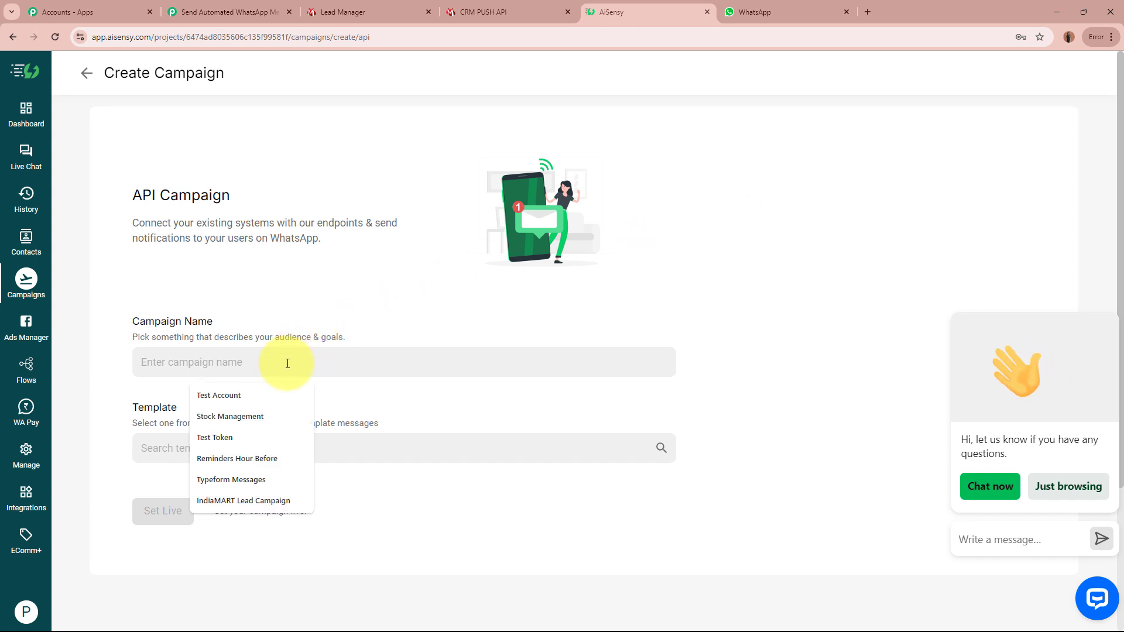
text(T)
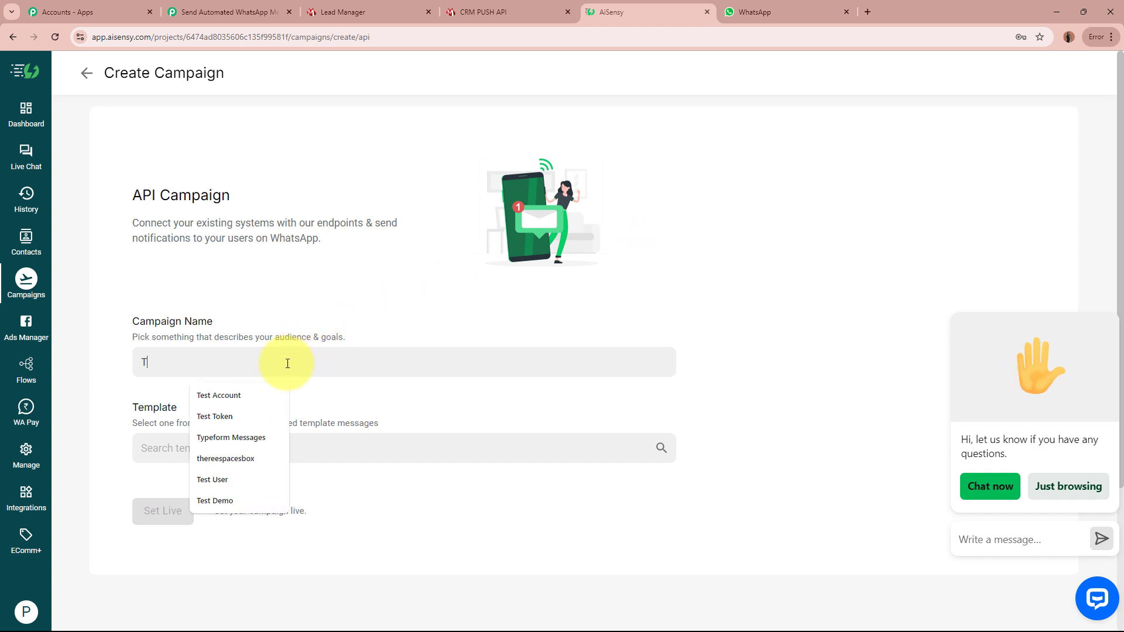
text(imeless Treasures)
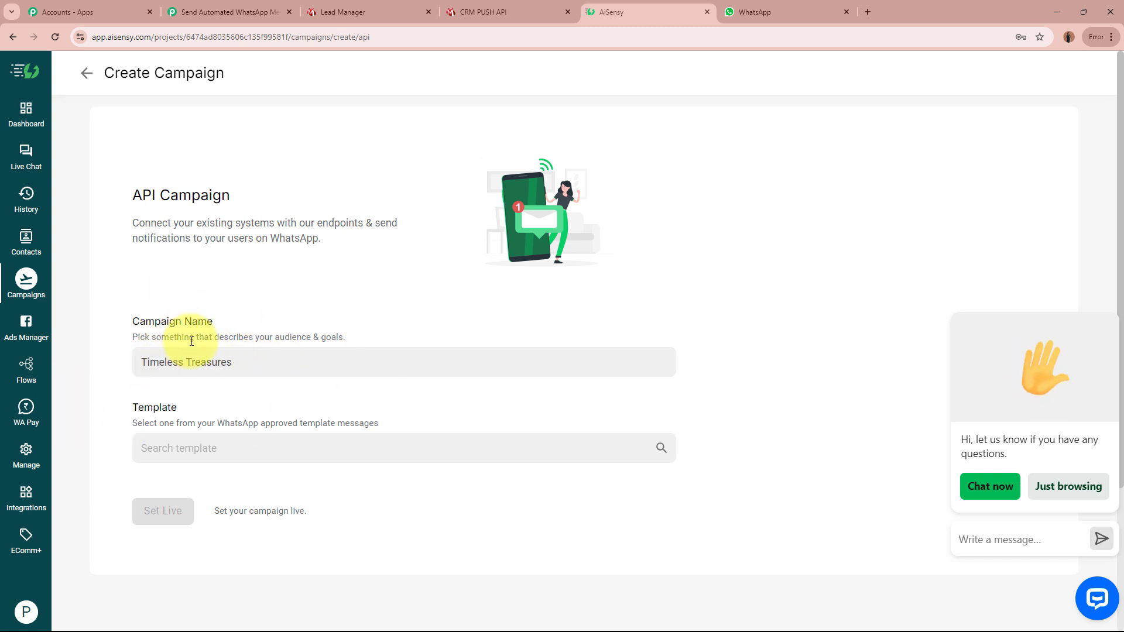
Step: Choose the jewellery_lead_welcome template for the campaign and set the campaign live
click(273, 451)
text(J)
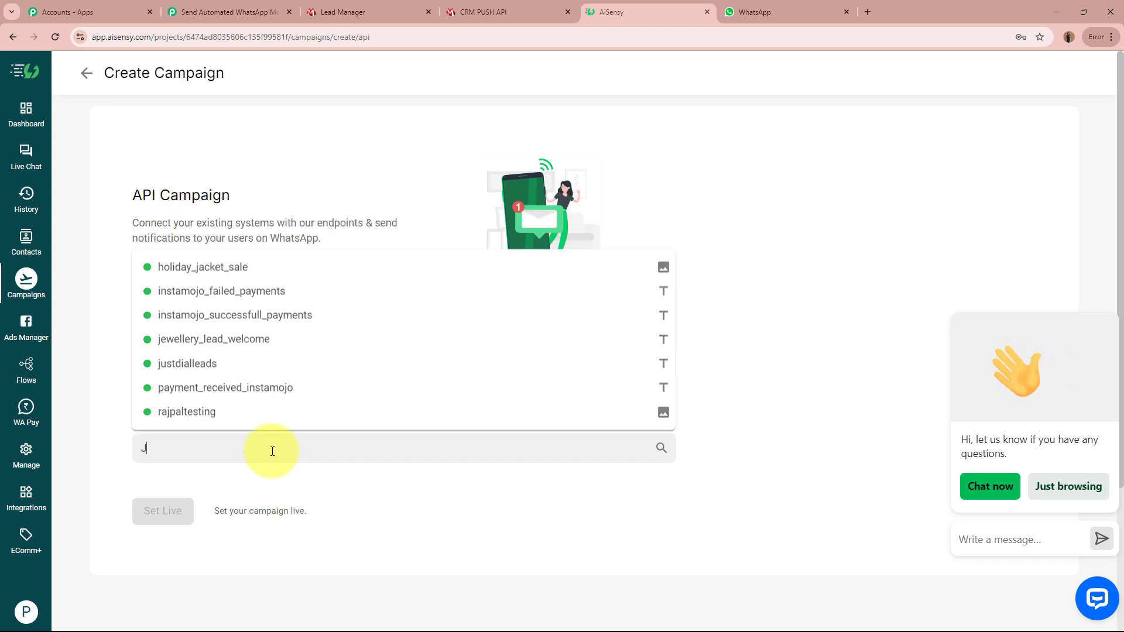
text(W)
key(BackSpace)
text(E)
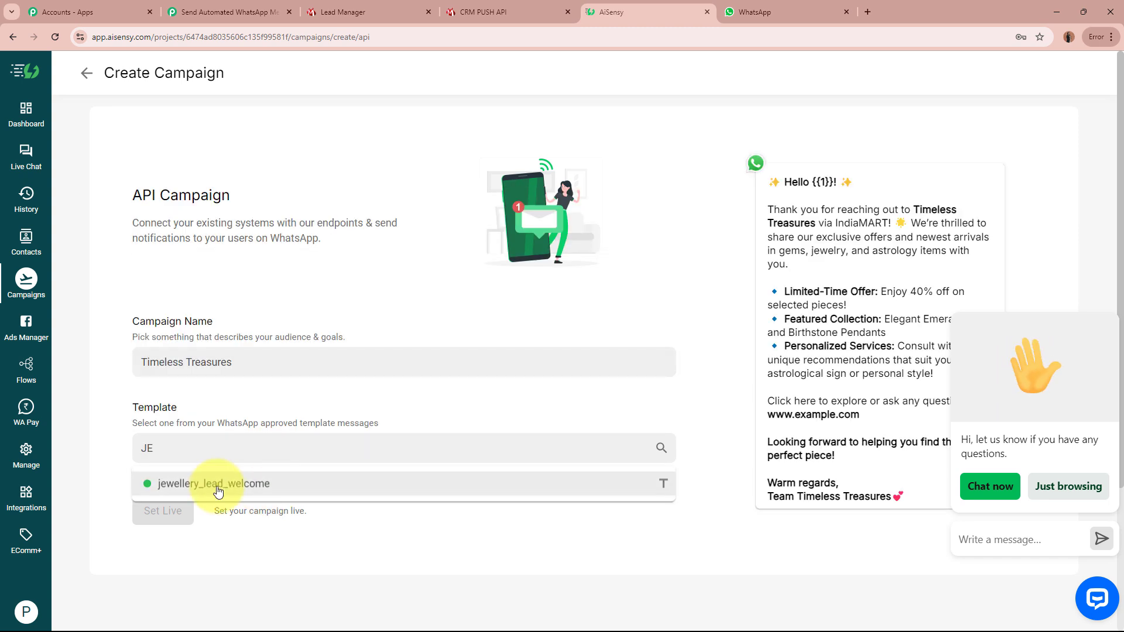
click(220, 482)
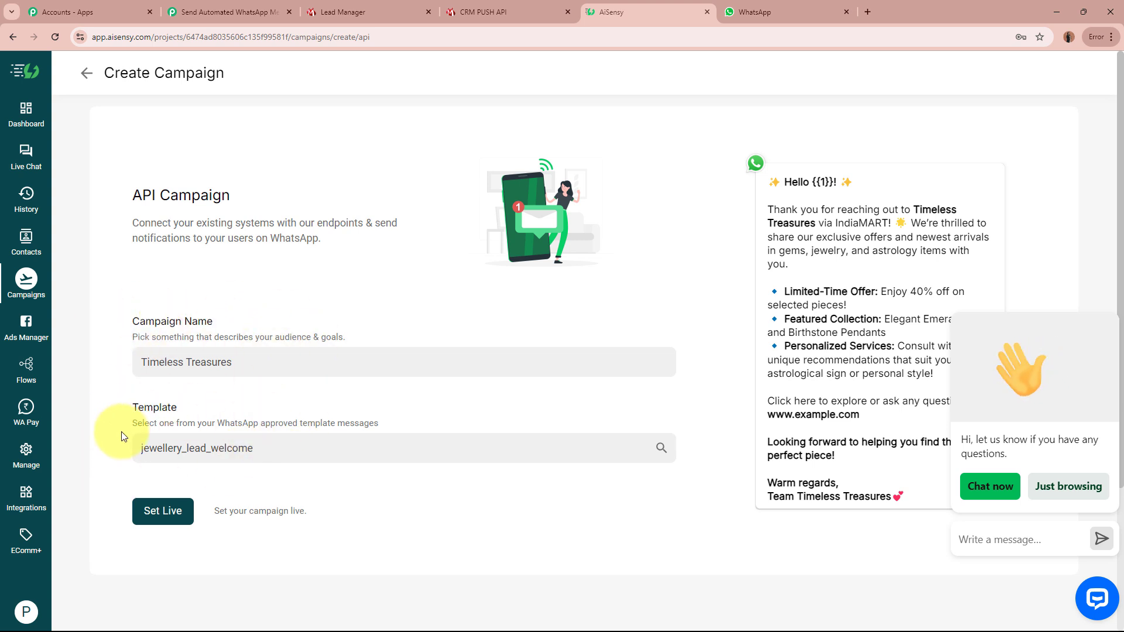
click(166, 515)
click(170, 528)
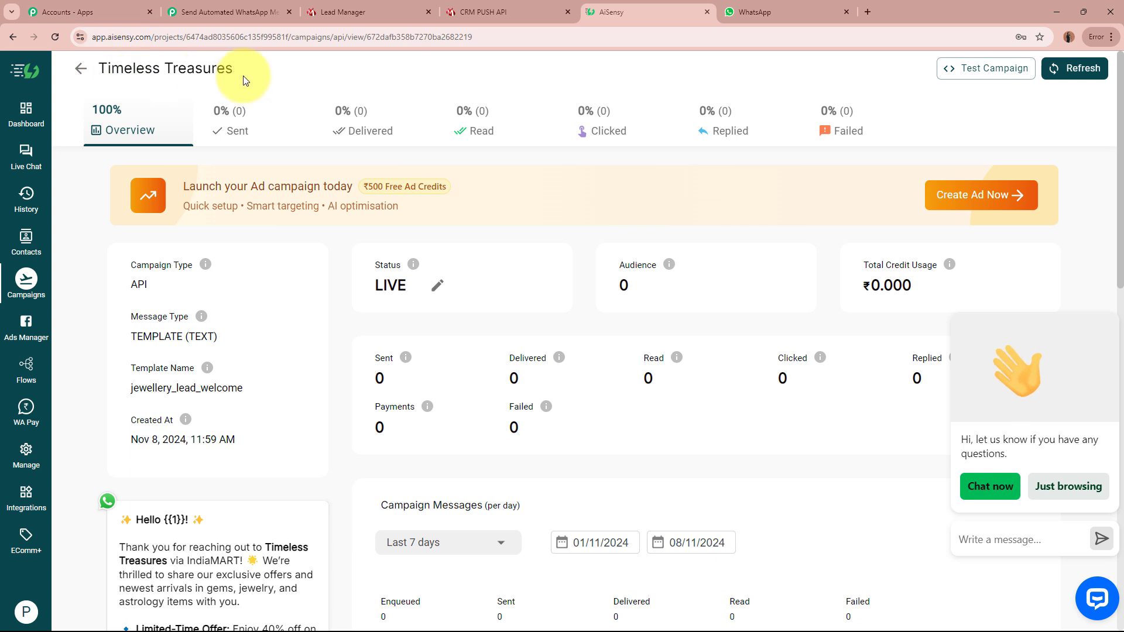
Step: Copy the campaign name Timeless Treasures and paste it as the Campaign Name in the Pabbly Connect workflow's AiSensy action
drag(257, 68, 99, 81)
key(ctrl+c)
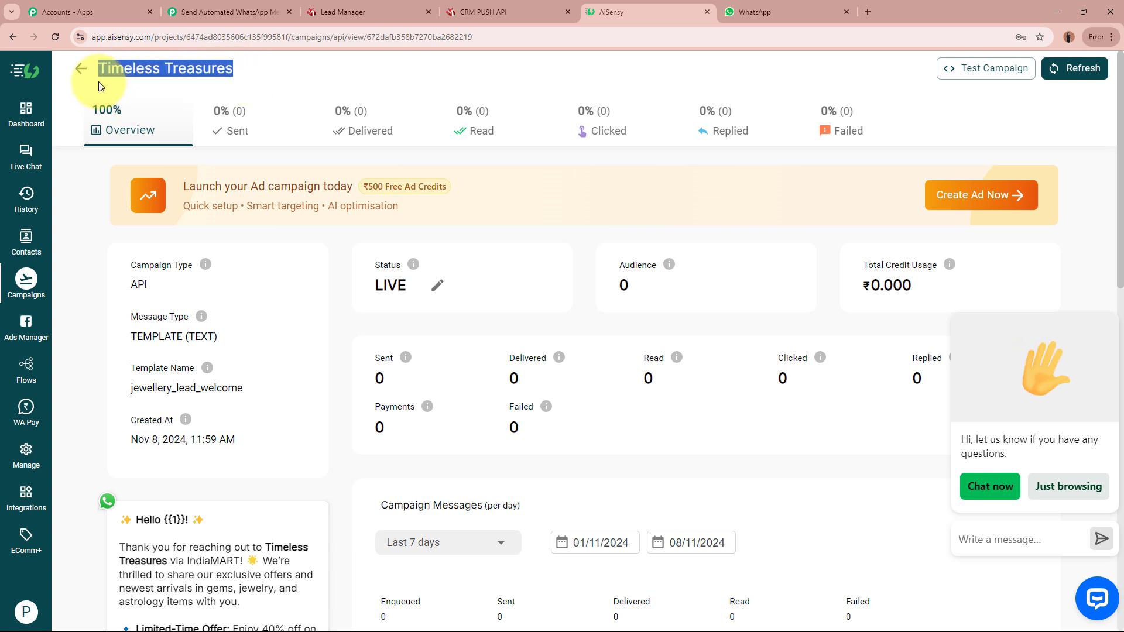
click(228, 11)
click(412, 250)
key(ctrl+v)
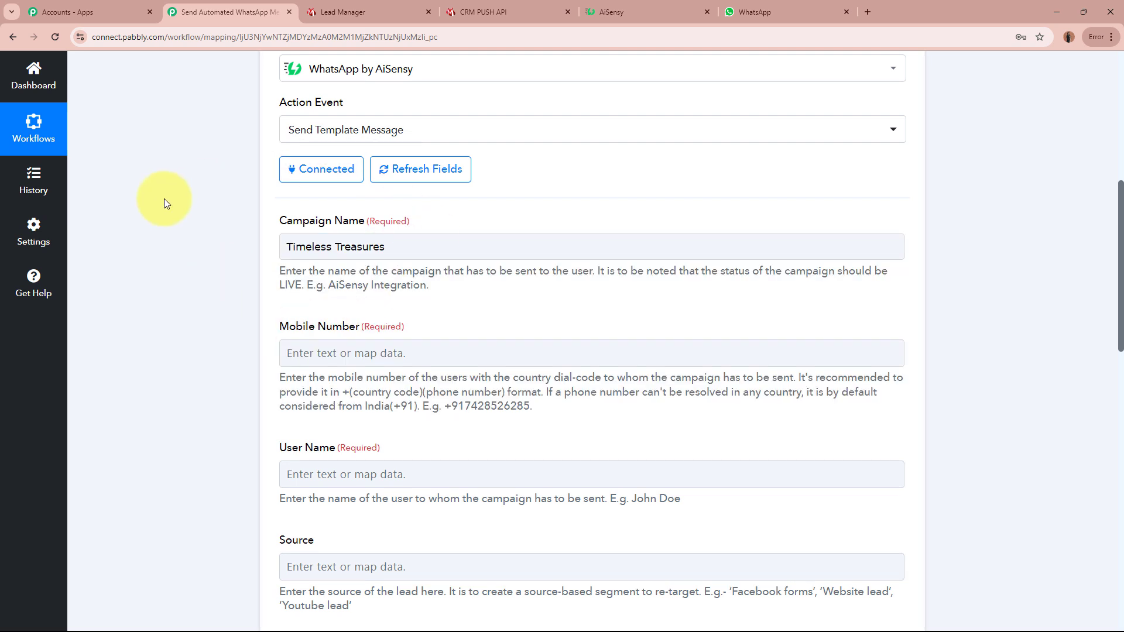
scroll(164, 198, down, 2)
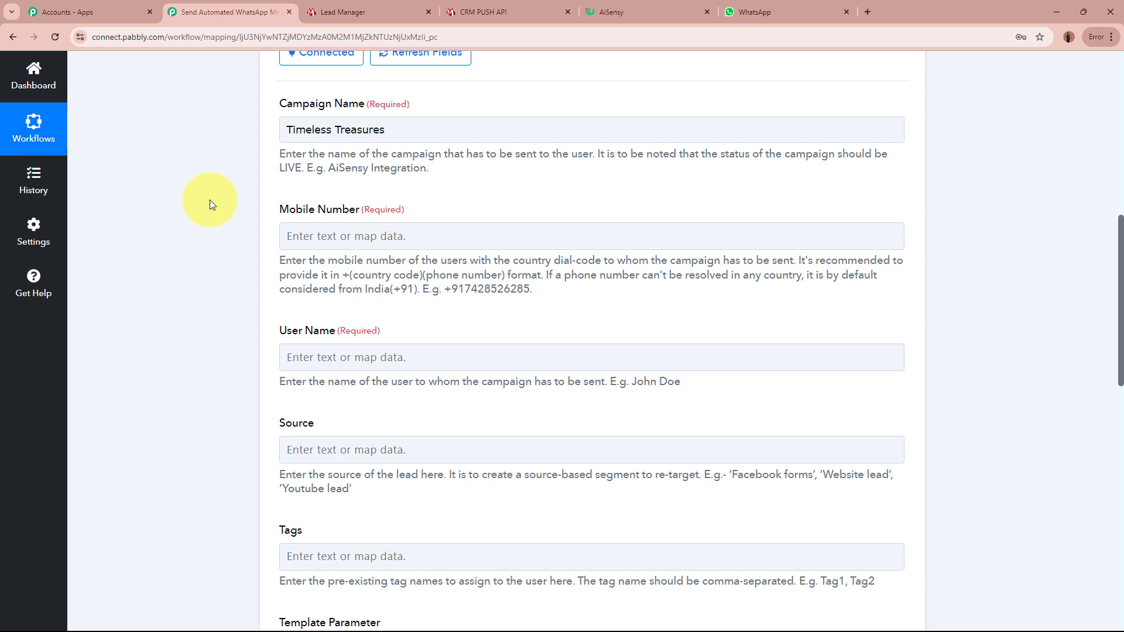
click(301, 235)
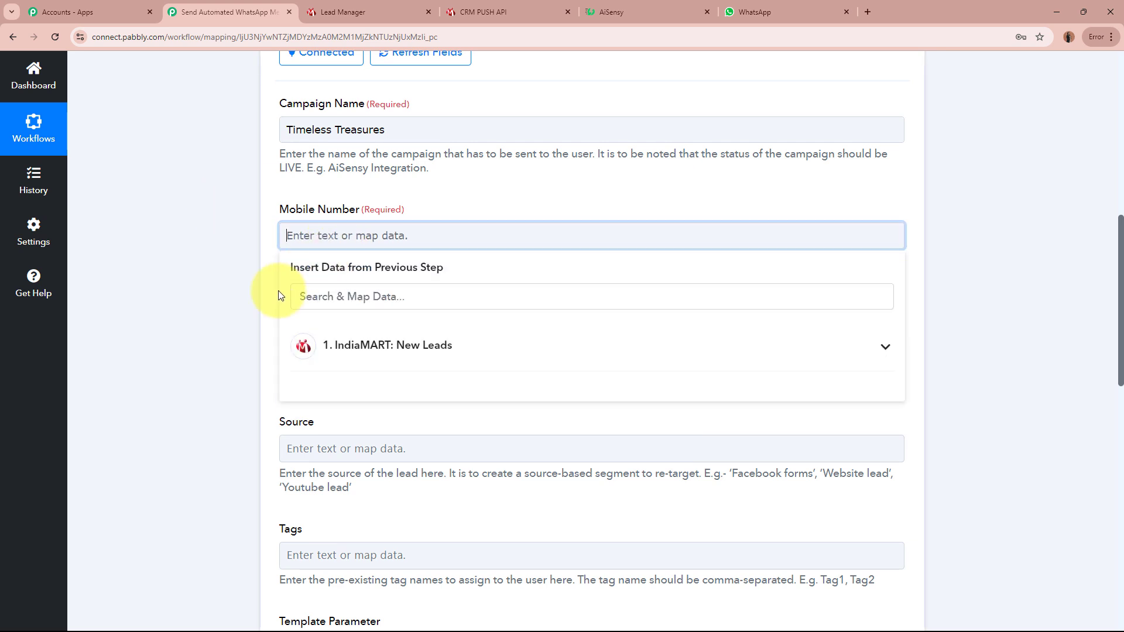
click(174, 267)
scroll(173, 267, up, 10)
scroll(339, 320, down, 7)
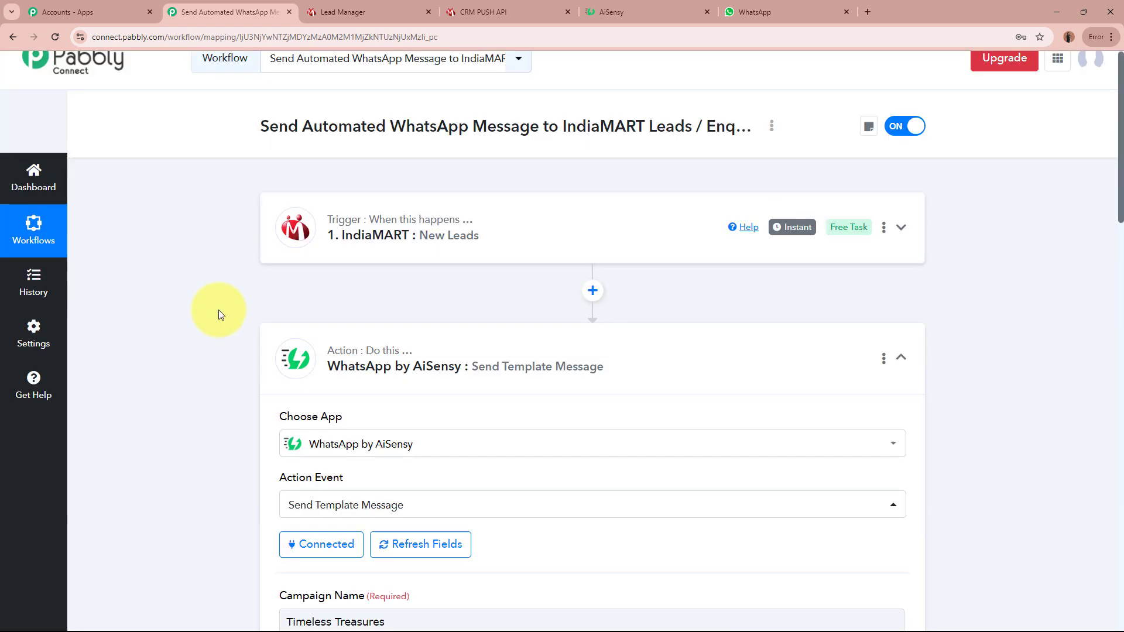
scroll(213, 290, down, 2)
Step: Map the Mobile Number field to RESPONSE SENDER MOBILE from the IndiaMART New Leads data, searching for Mobile
click(316, 208)
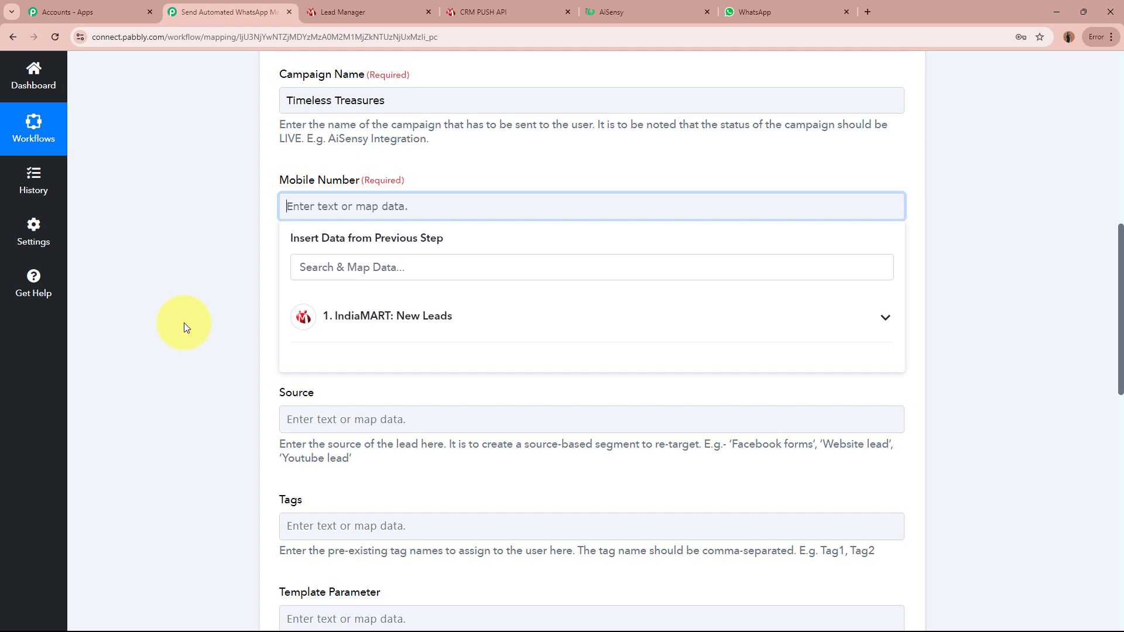
click(592, 326)
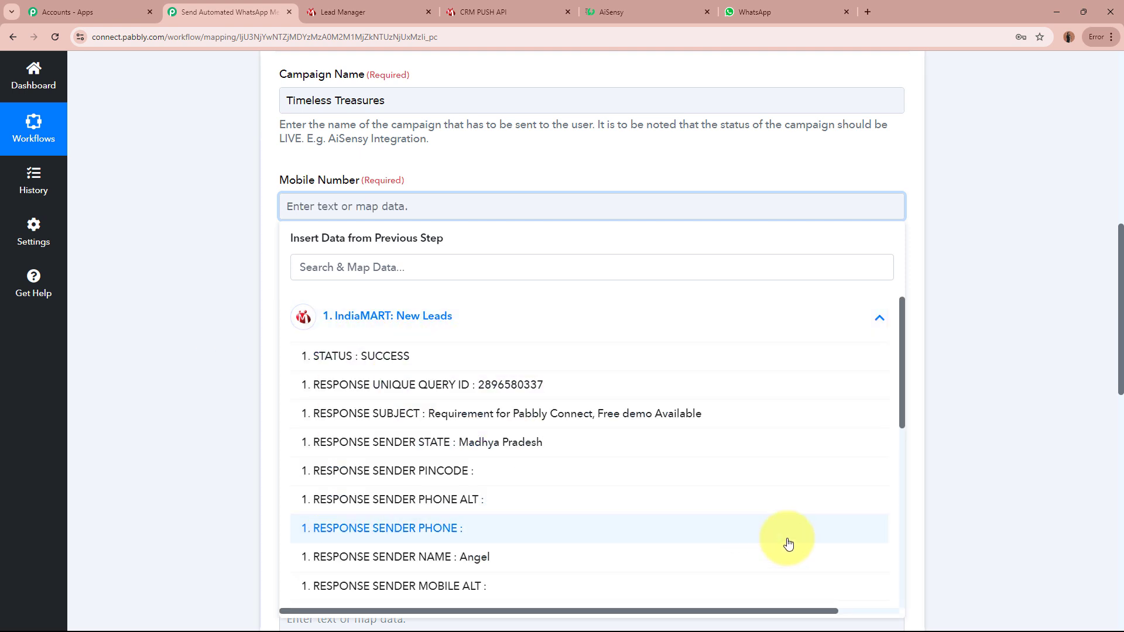
click(461, 273)
text(mOBLIE)
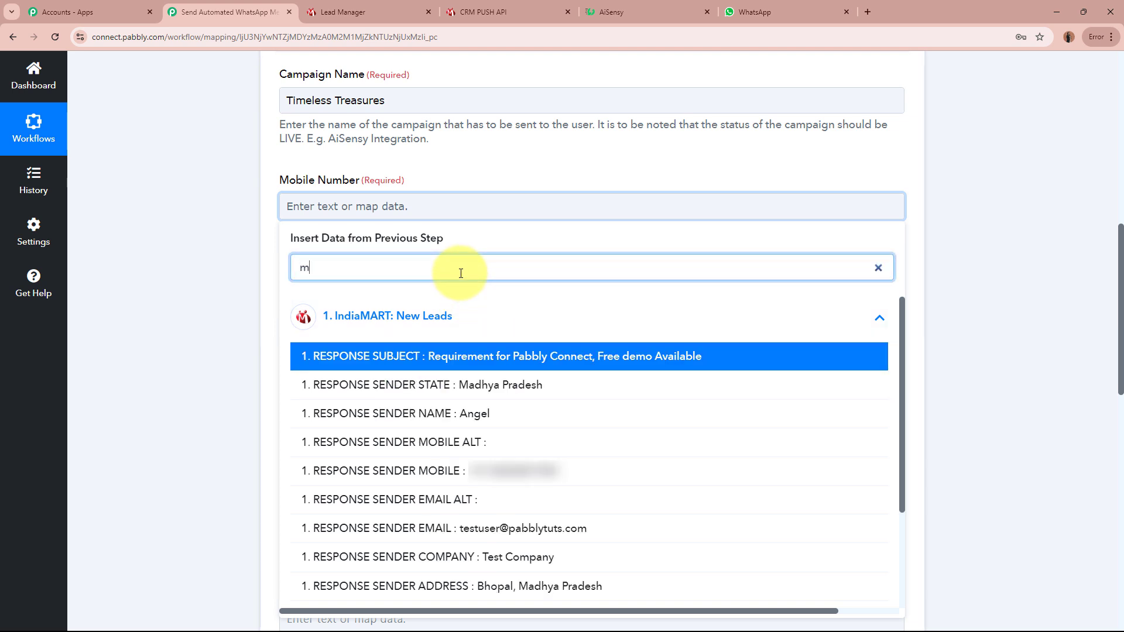
key(BackSpace)
key(BackSpace)
key(BackSpace)
key(BackSpace)
key(BackSpace)
key(BackSpace)
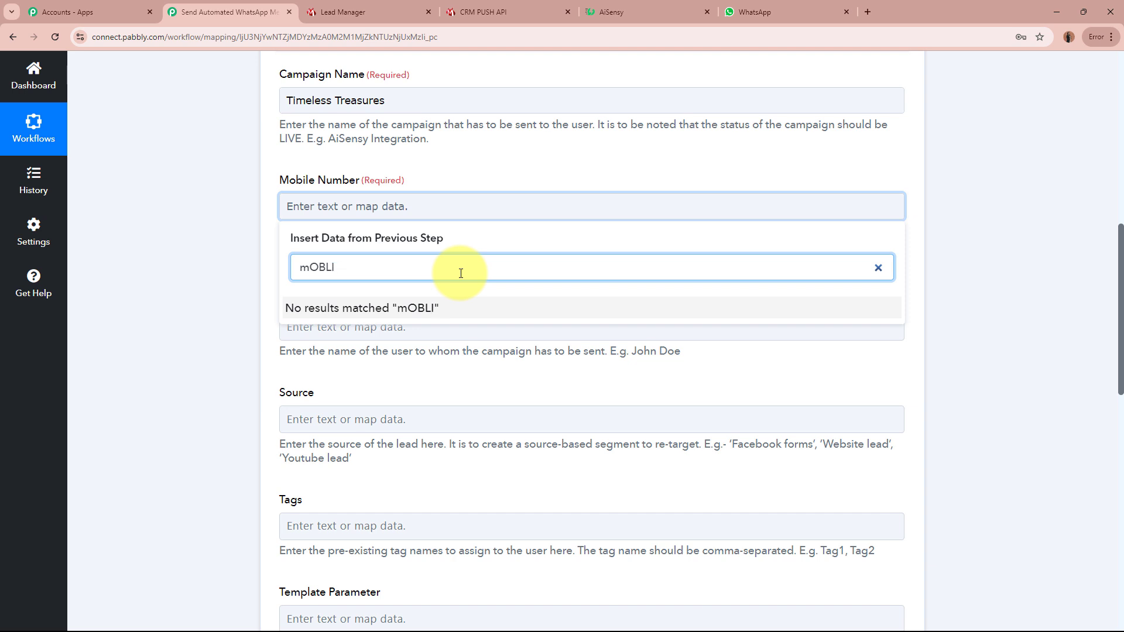
text(oobile)
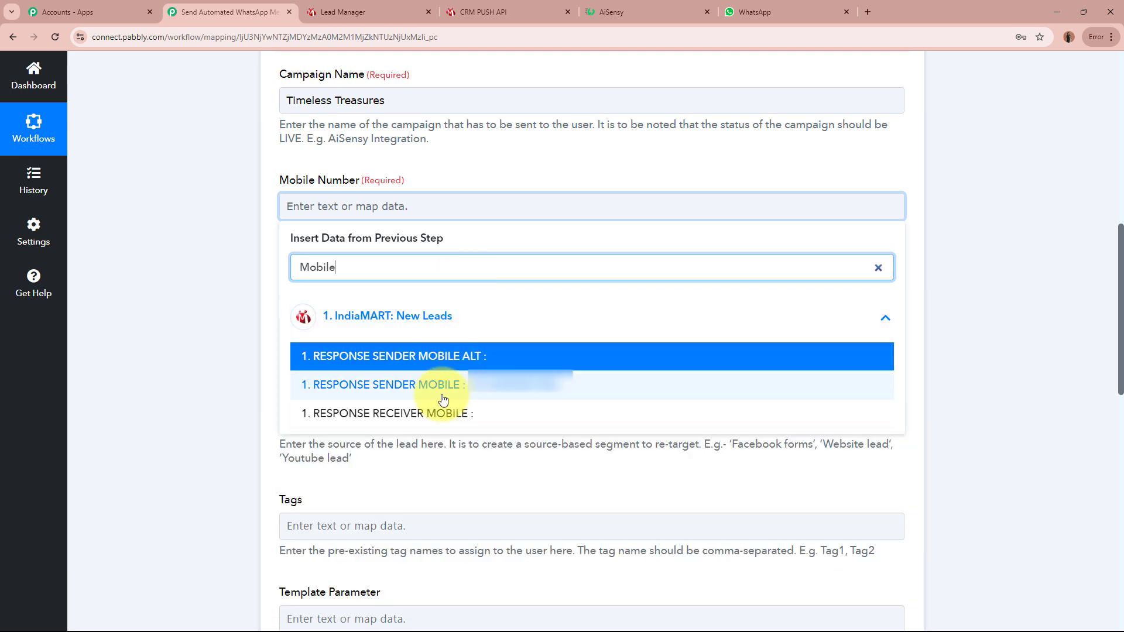
click(576, 389)
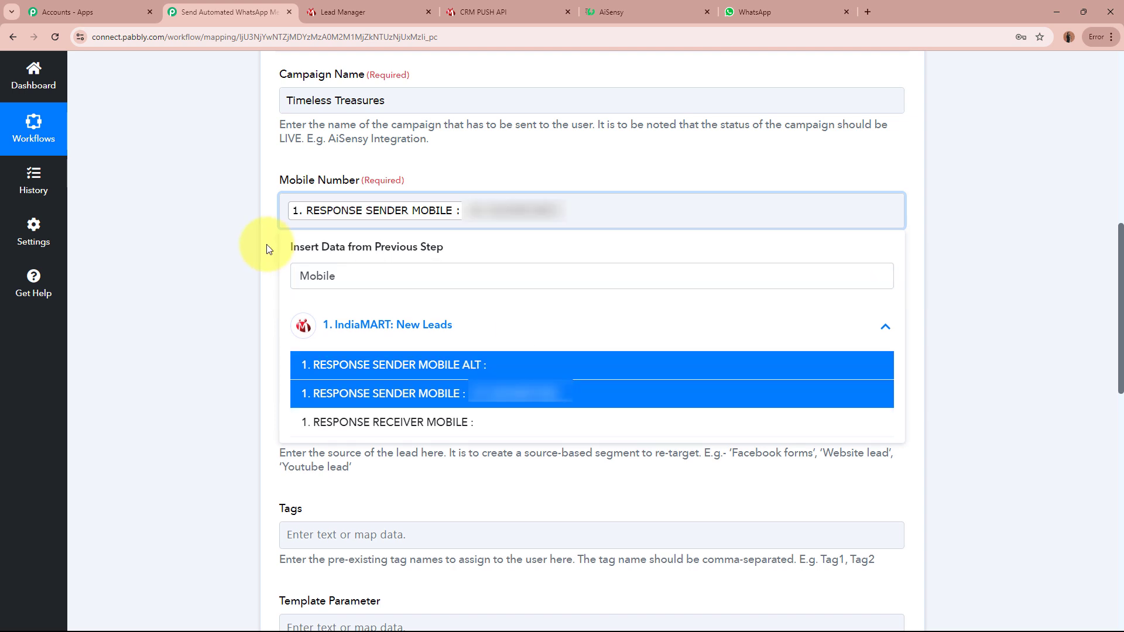
click(240, 224)
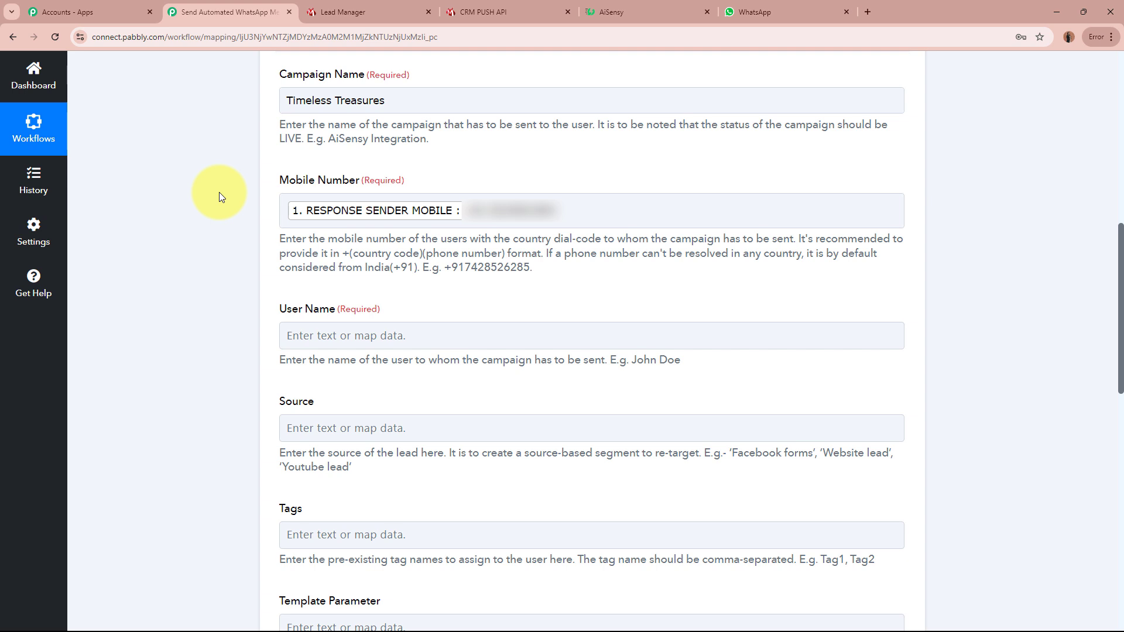
click(314, 221)
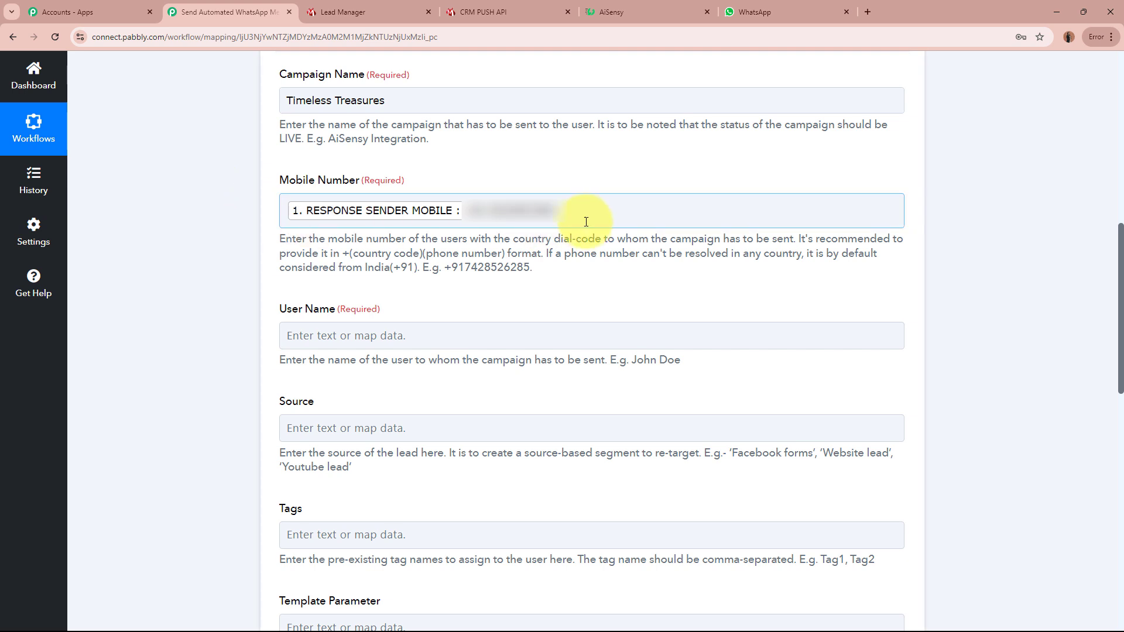
Step: Map the User Name field to RESPONSE SENDER NAME from the IndiaMART New Leads data, searching for Name
click(522, 337)
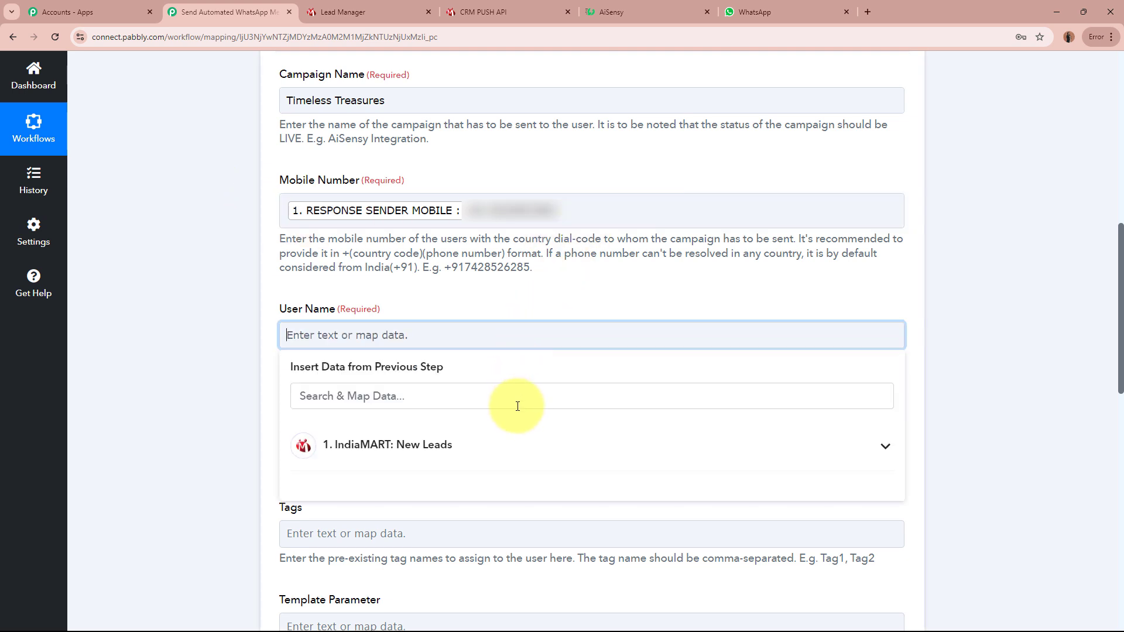
click(185, 375)
drag(312, 359, 607, 333)
click(608, 333)
click(513, 457)
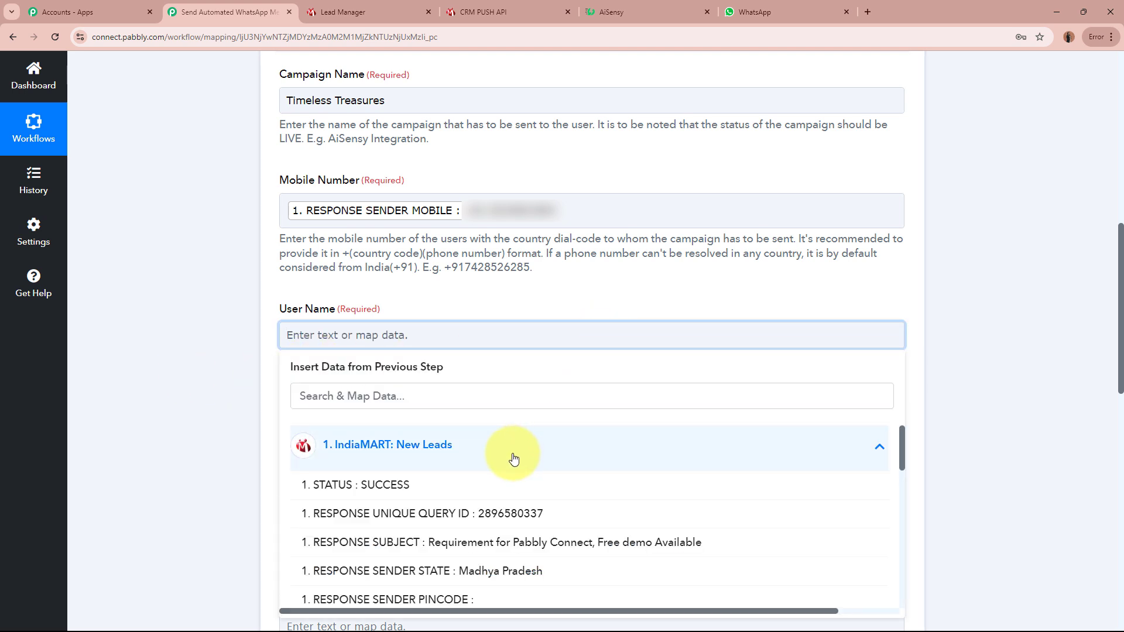
click(499, 402)
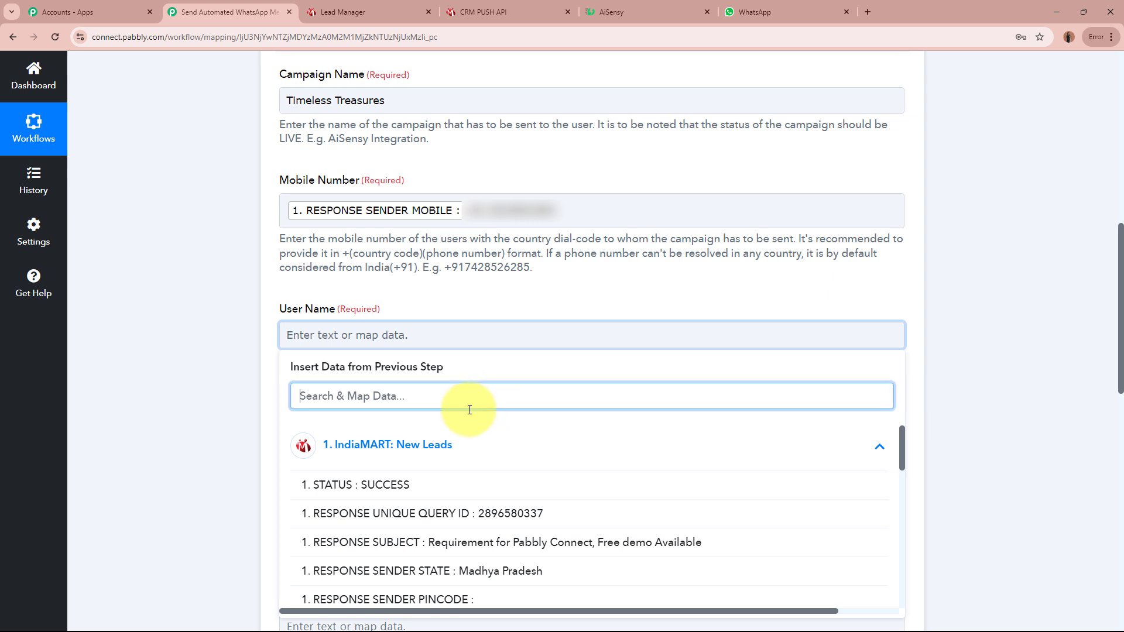
text(Nmae)
key(BackSpace)
key(BackSpace)
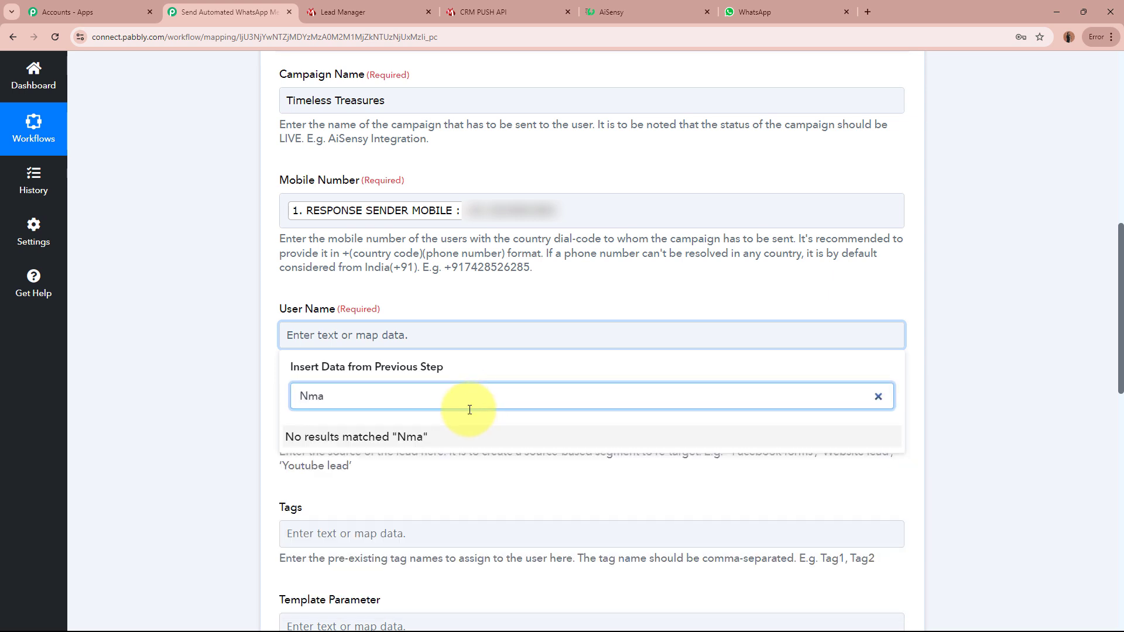
text(ame)
click(480, 494)
click(121, 404)
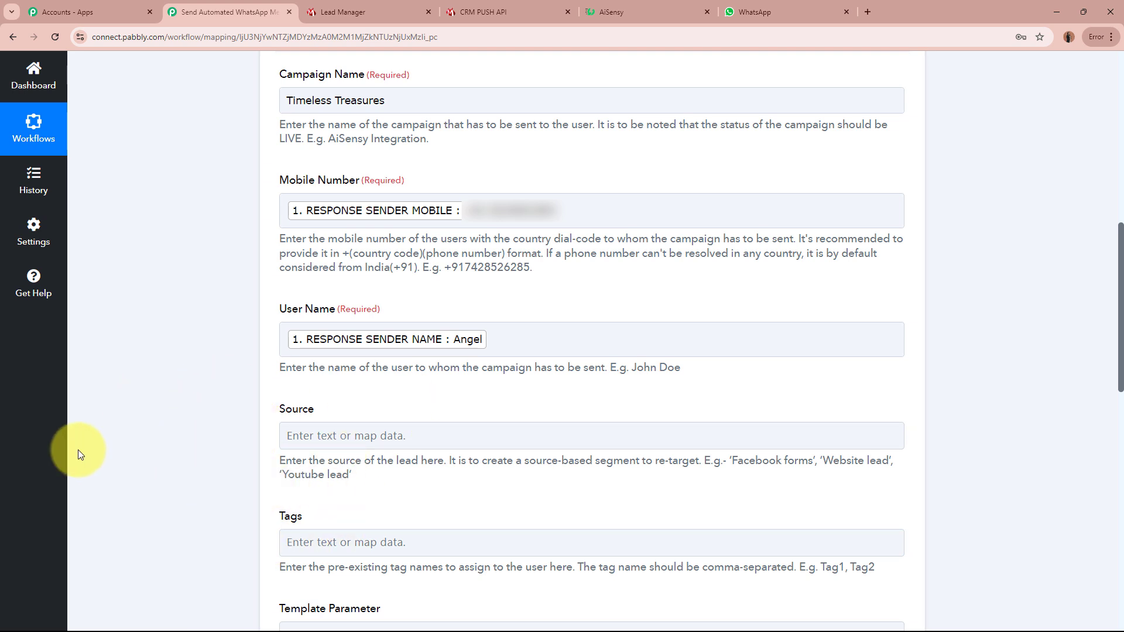
Step: Check the {{1}} placeholder in the AiSensy campaign's template and map Template Parameter to RESPONSE SENDER NAME in the Pabbly Connect workflow, searching for name
scroll(201, 427, down, 8)
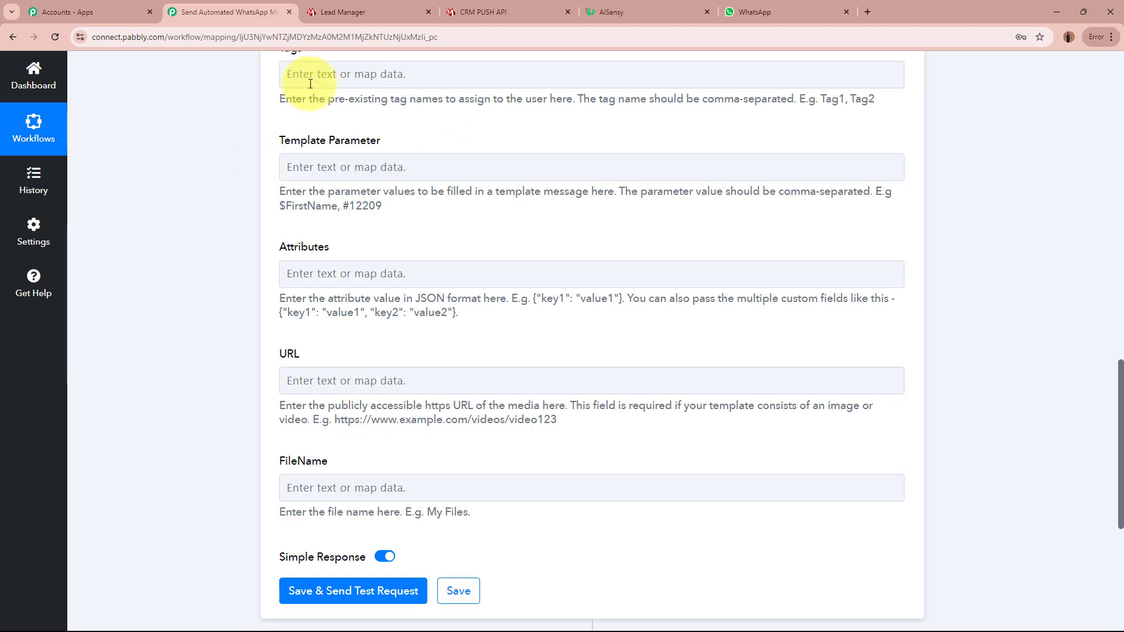
click(640, 13)
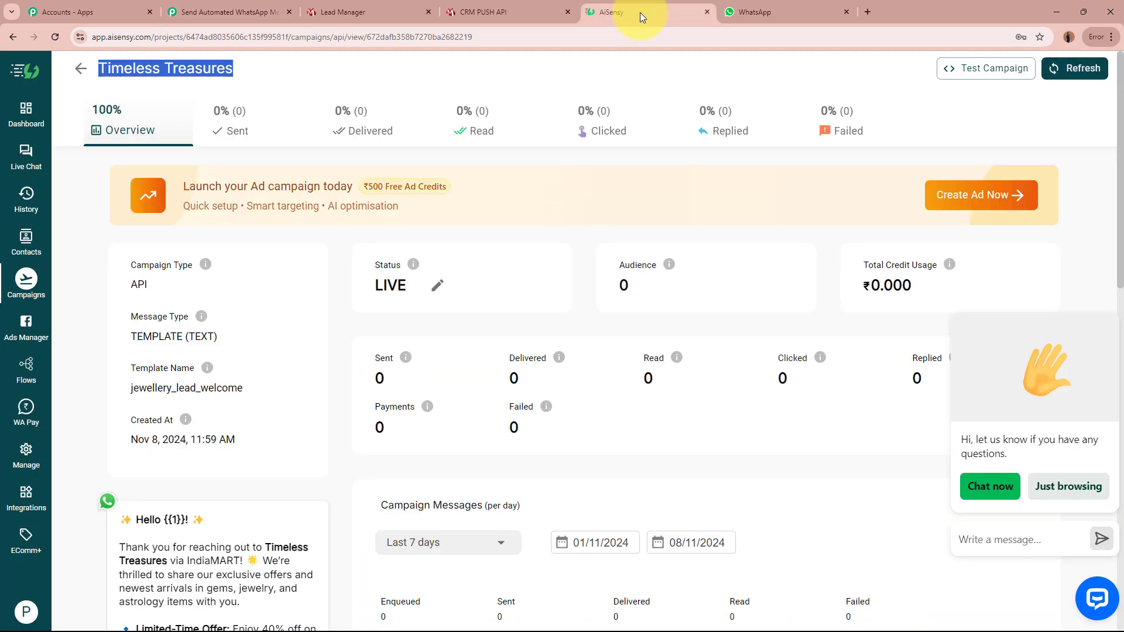
scroll(529, 354, down, 2)
drag(189, 403, 163, 402)
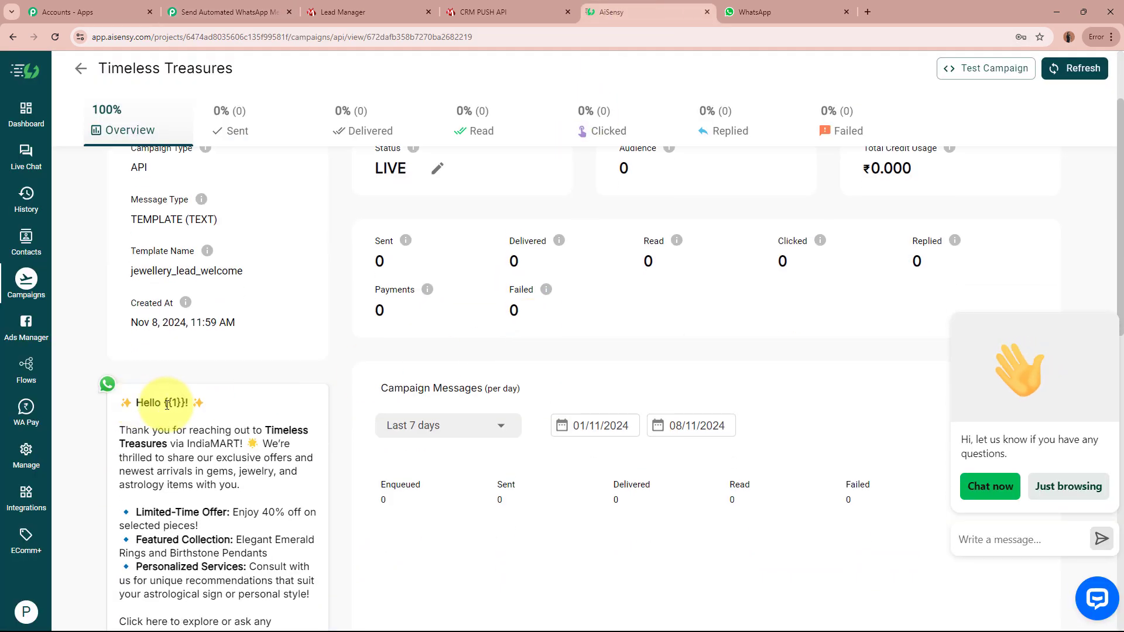
click(208, 401)
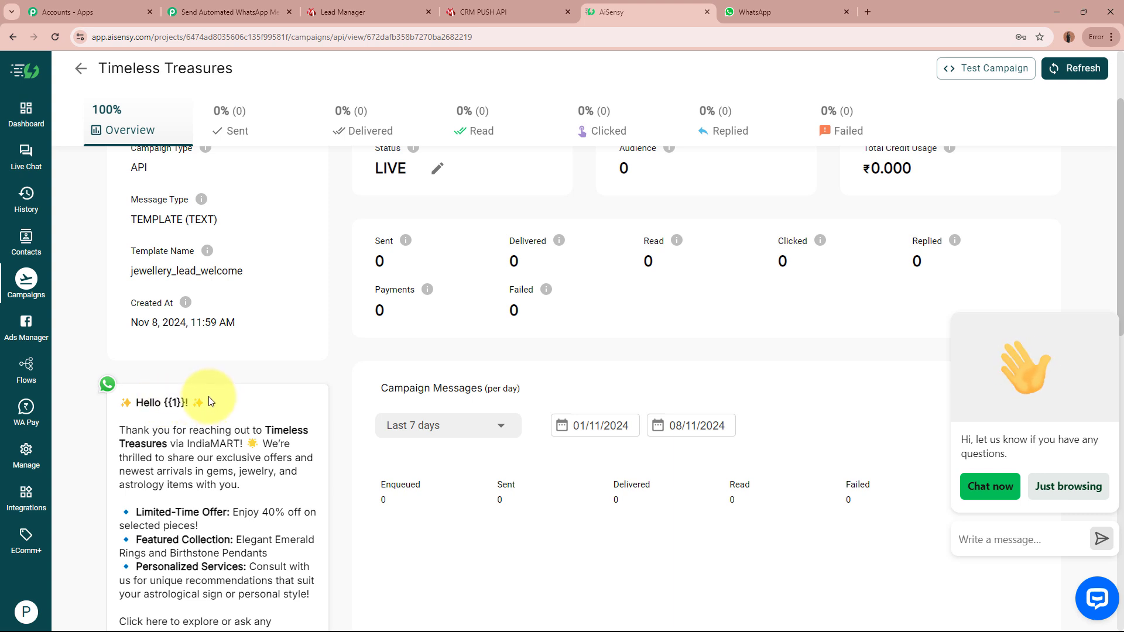
click(240, 12)
click(323, 169)
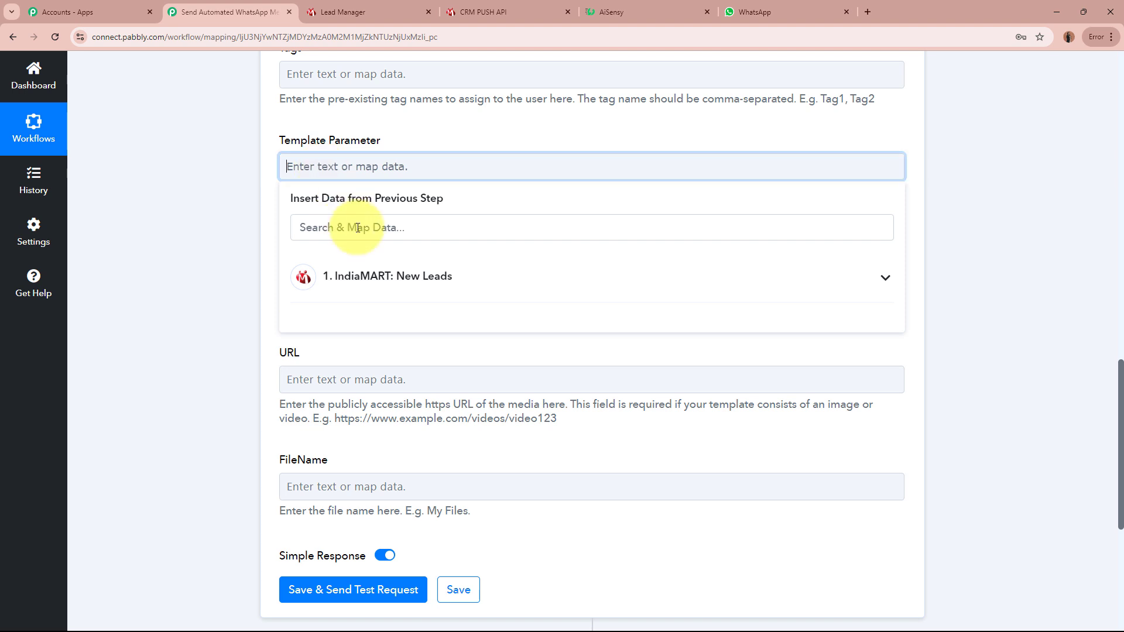
click(695, 11)
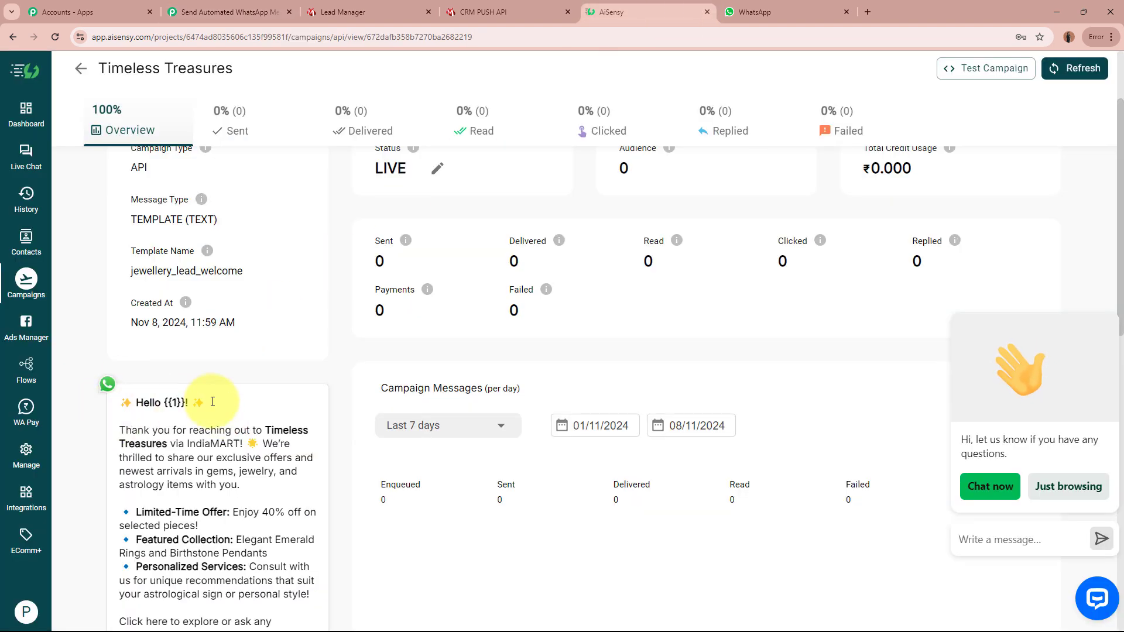
click(234, 12)
click(312, 237)
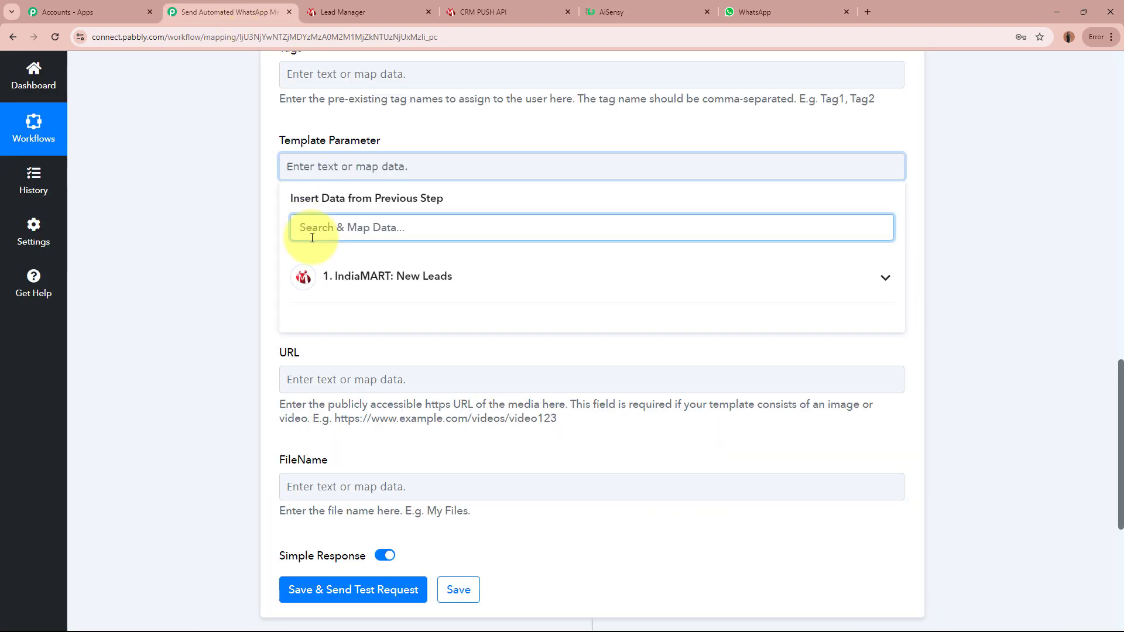
text(name)
click(468, 316)
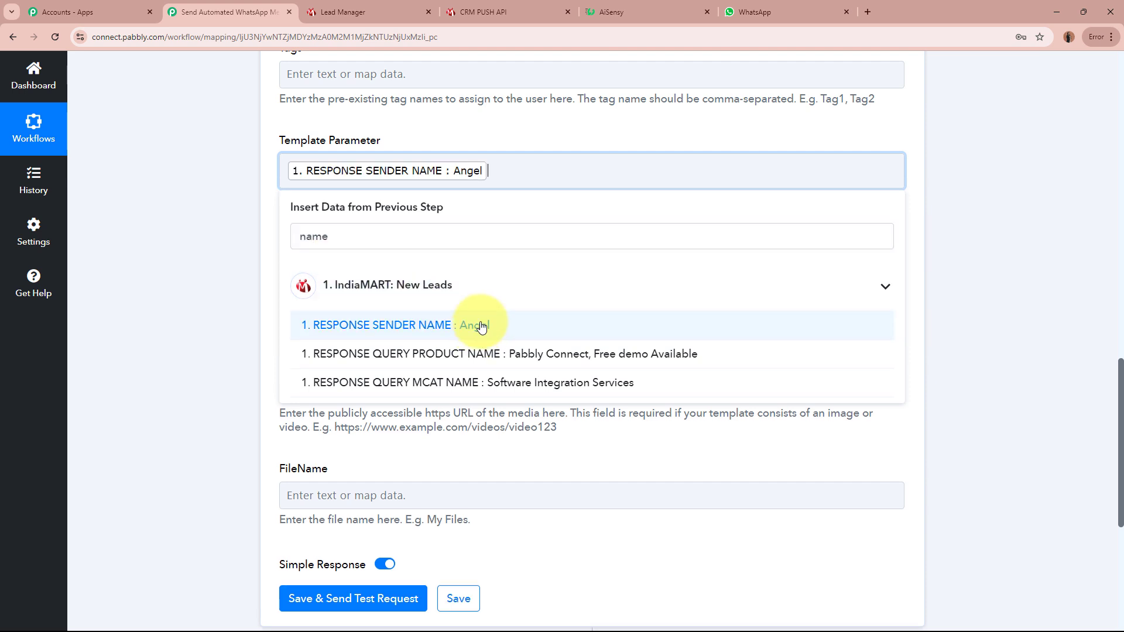
click(215, 246)
Step: Save the AiSensy action without attributes, URL or file name, send a test request, and check the Success value in the response
scroll(215, 246, down, 2)
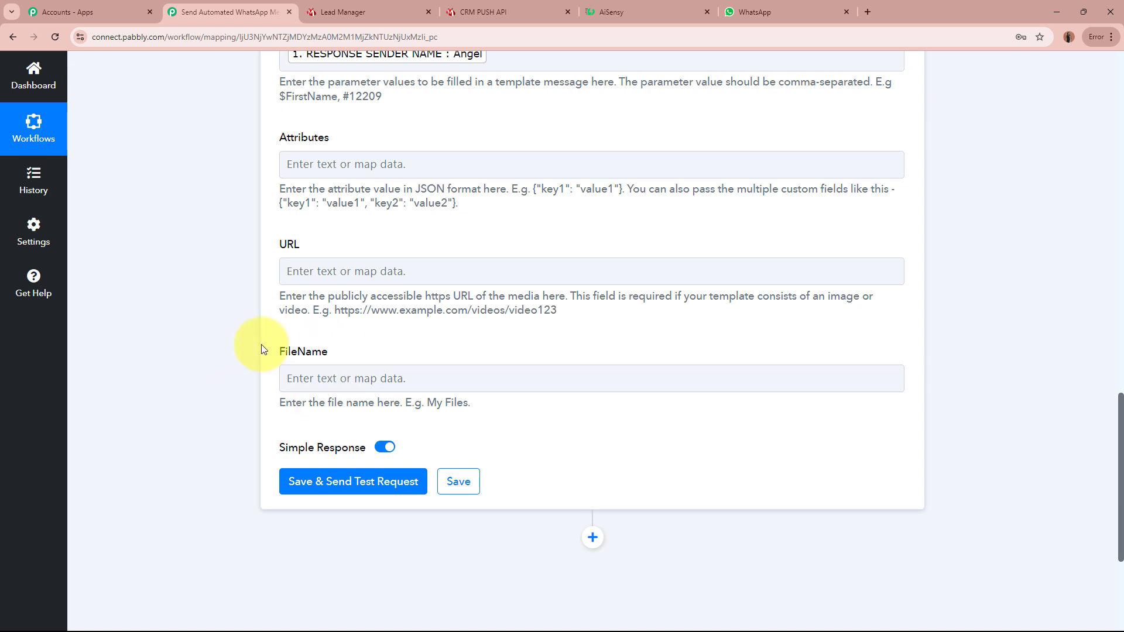
scroll(215, 345, down, 4)
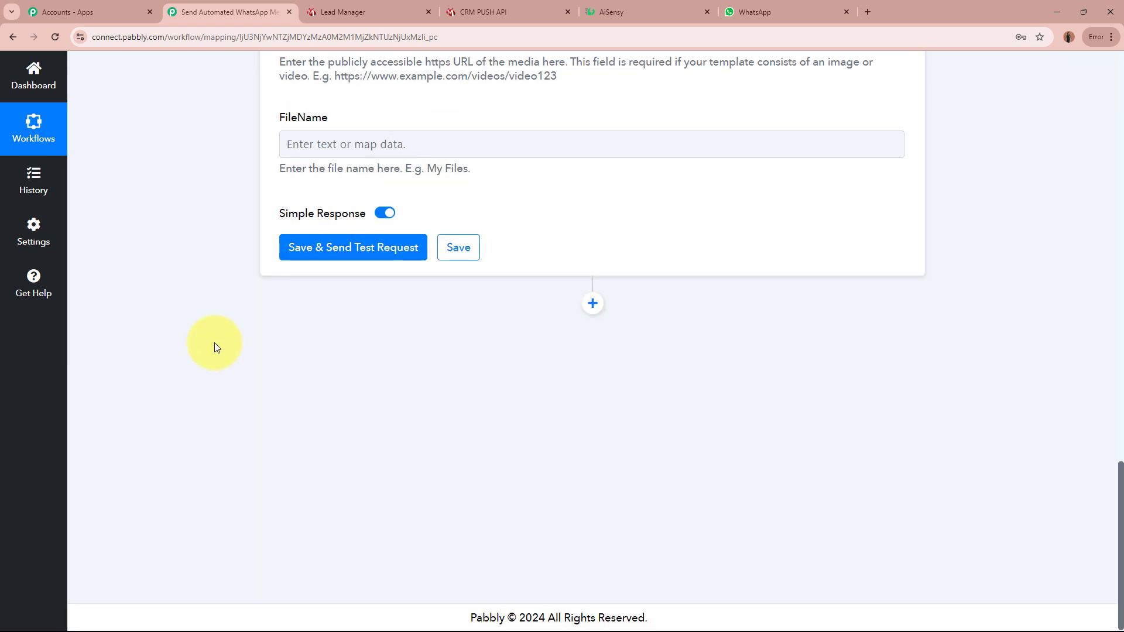
click(318, 247)
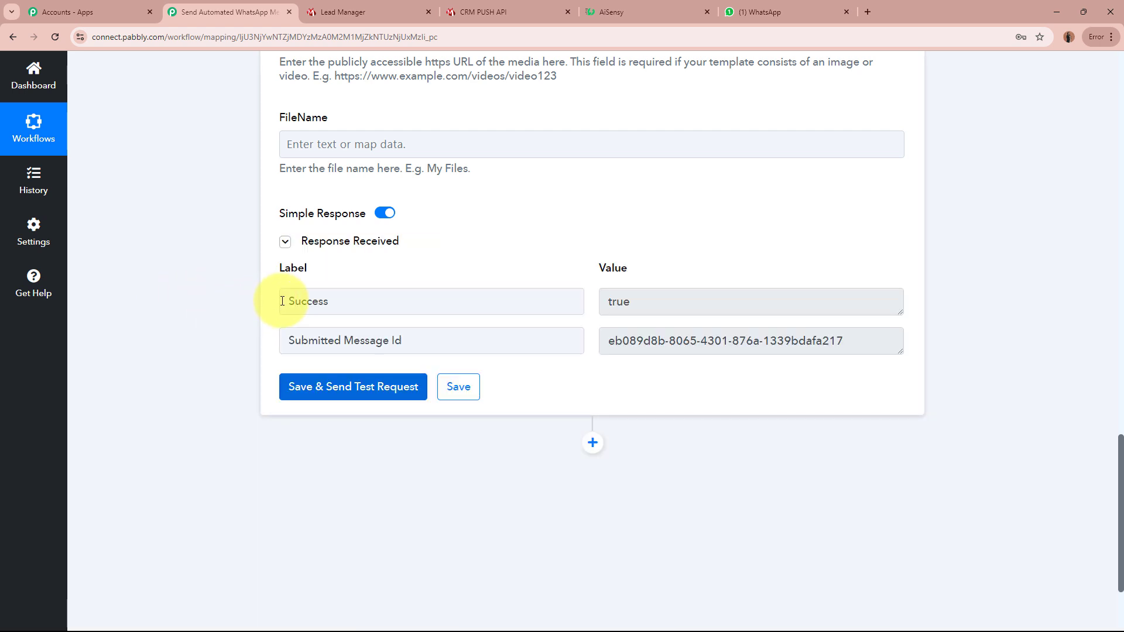
drag(282, 301, 564, 298)
key(Tab)
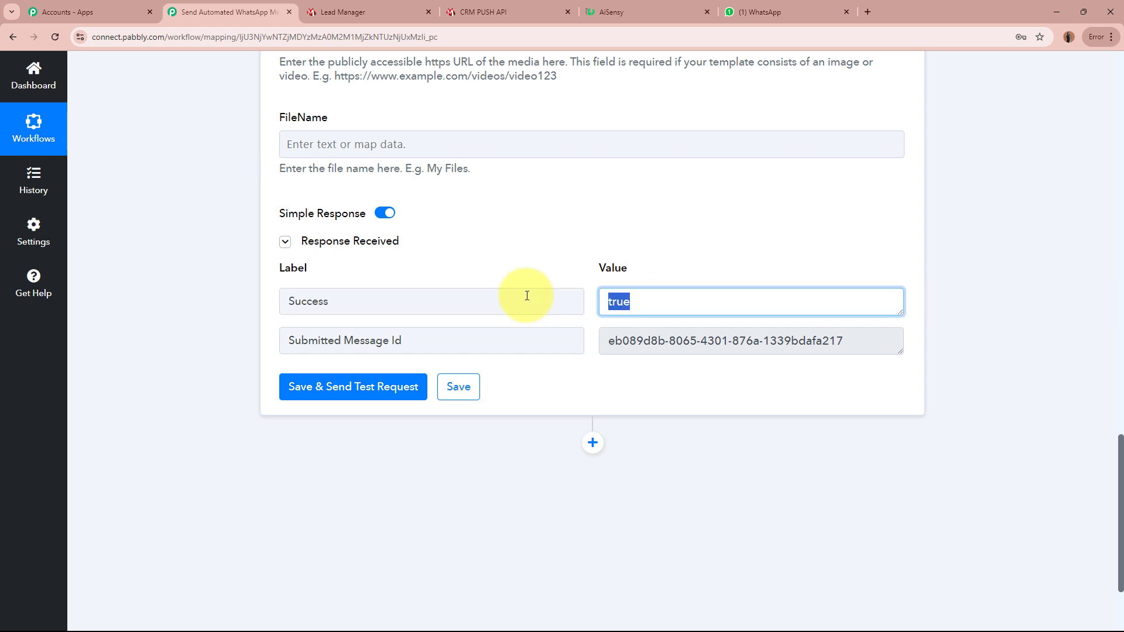
click(131, 269)
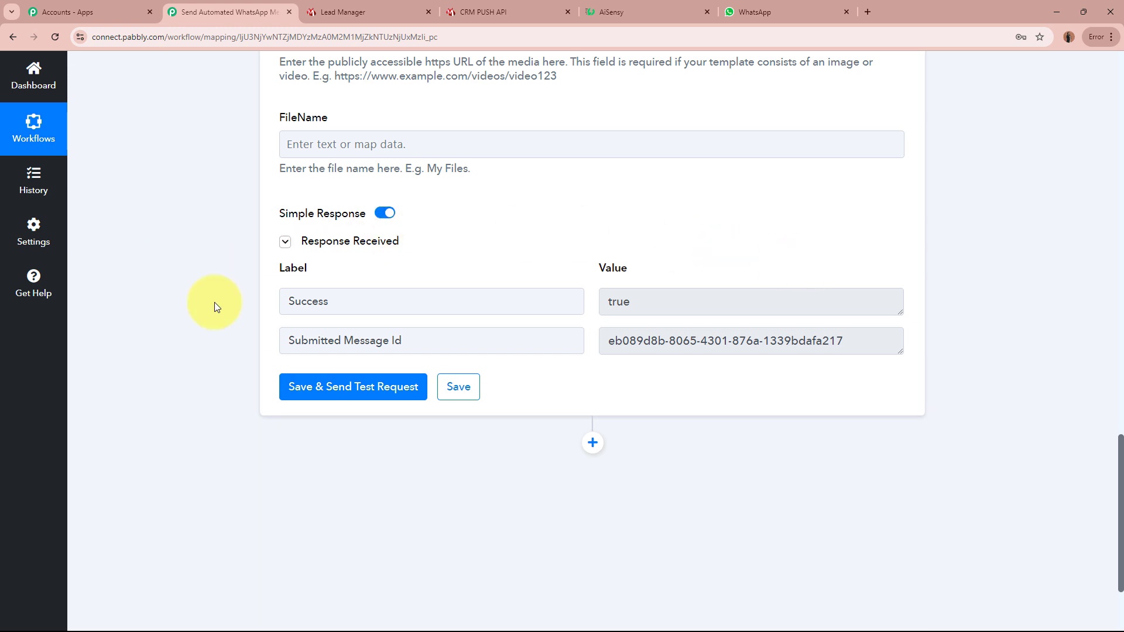
Step: Switch to WhatsApp and examine the greeting and body of the test message in the AiSensy chat
click(779, 11)
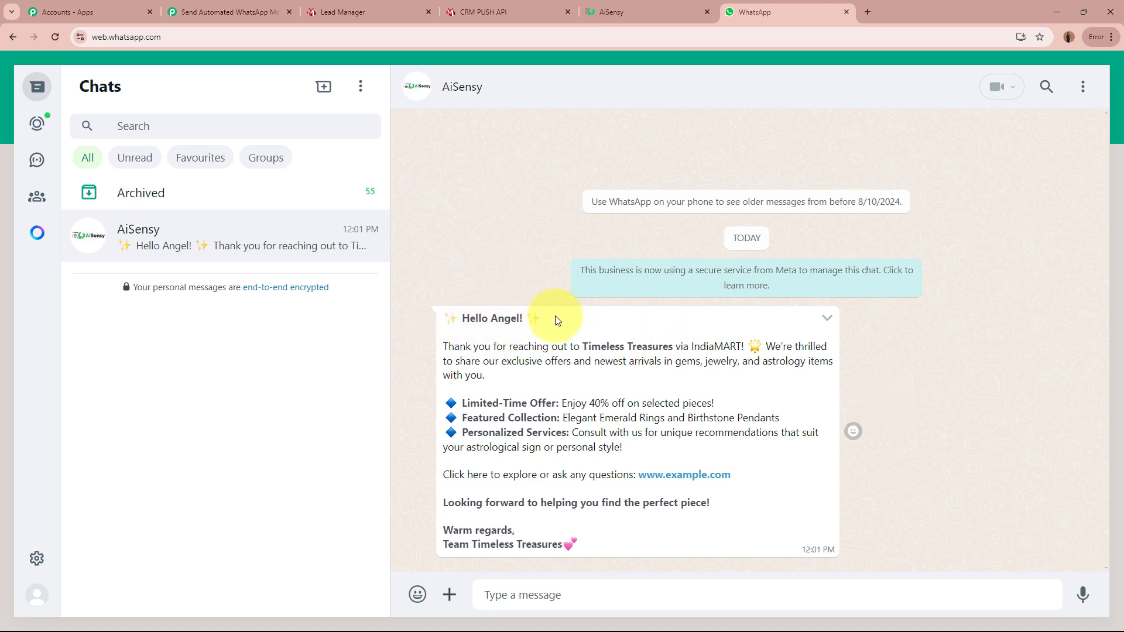
drag(492, 318, 539, 318)
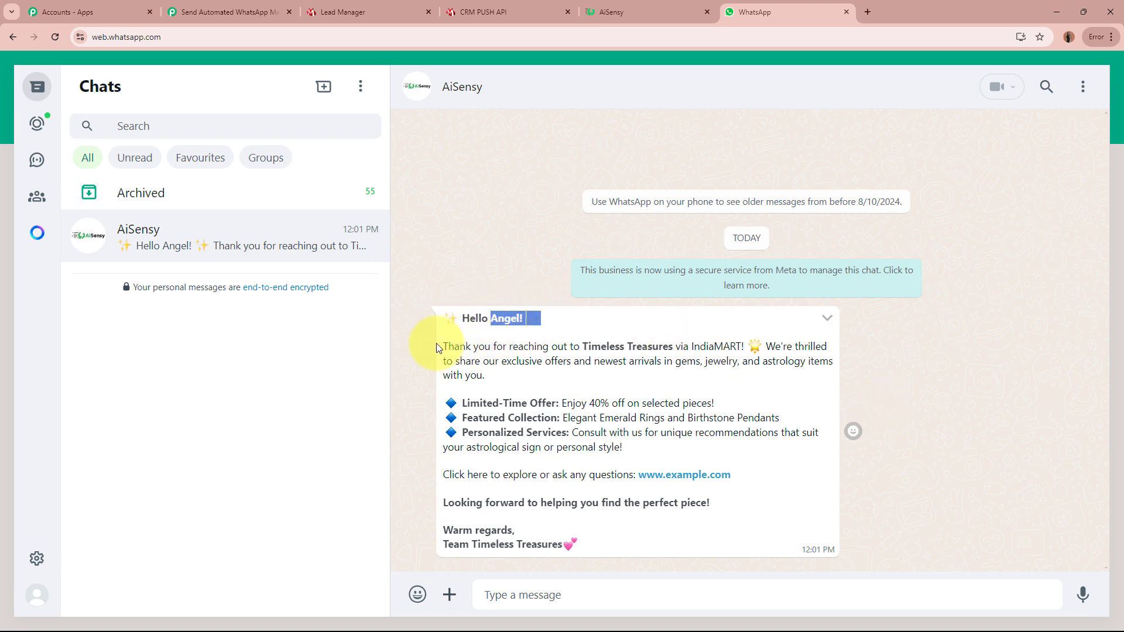
drag(436, 346, 640, 549)
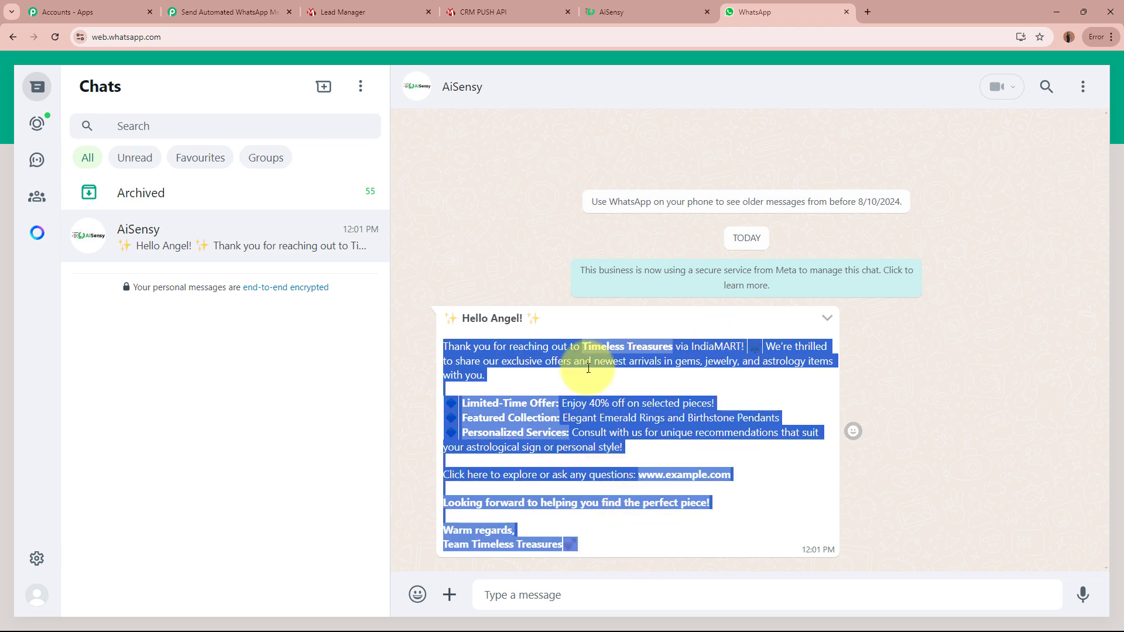
click(643, 395)
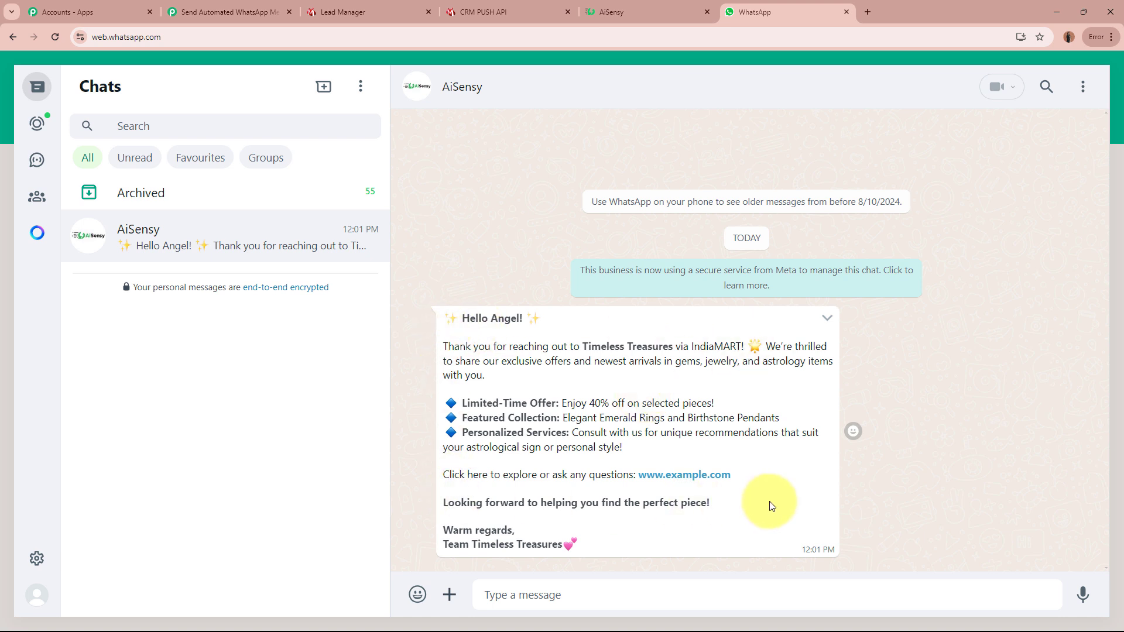
Step: Review the IndiaMART Lead Manager, the AiSensy campaign and the WhatsApp message, and return to the Pabbly Connect workflow overview
click(386, 10)
click(650, 10)
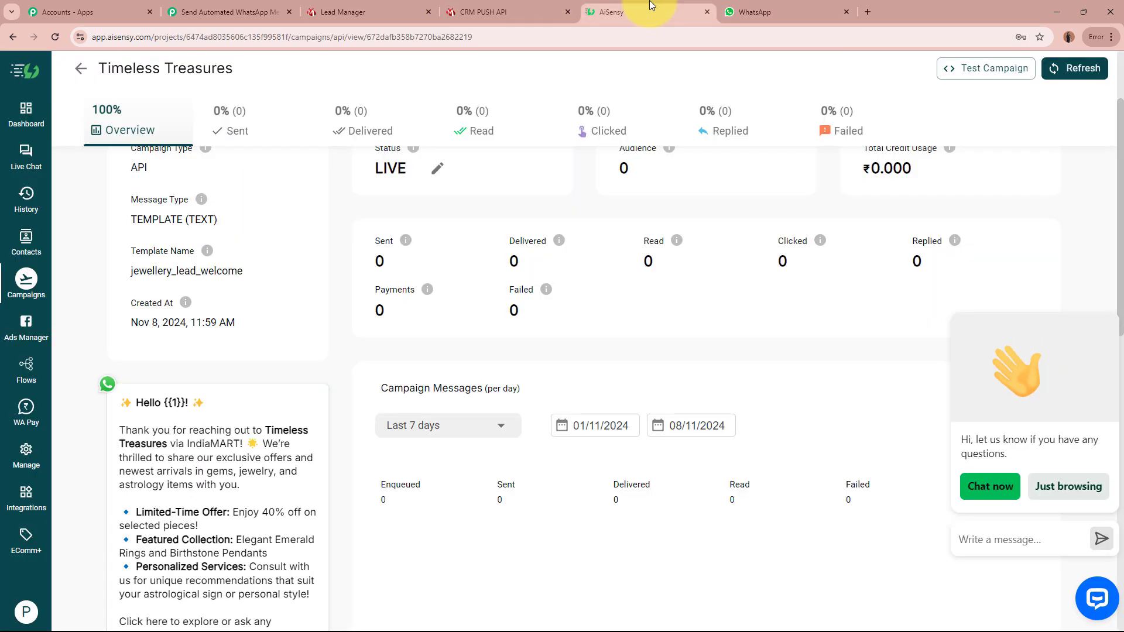
key(ctrl+2)
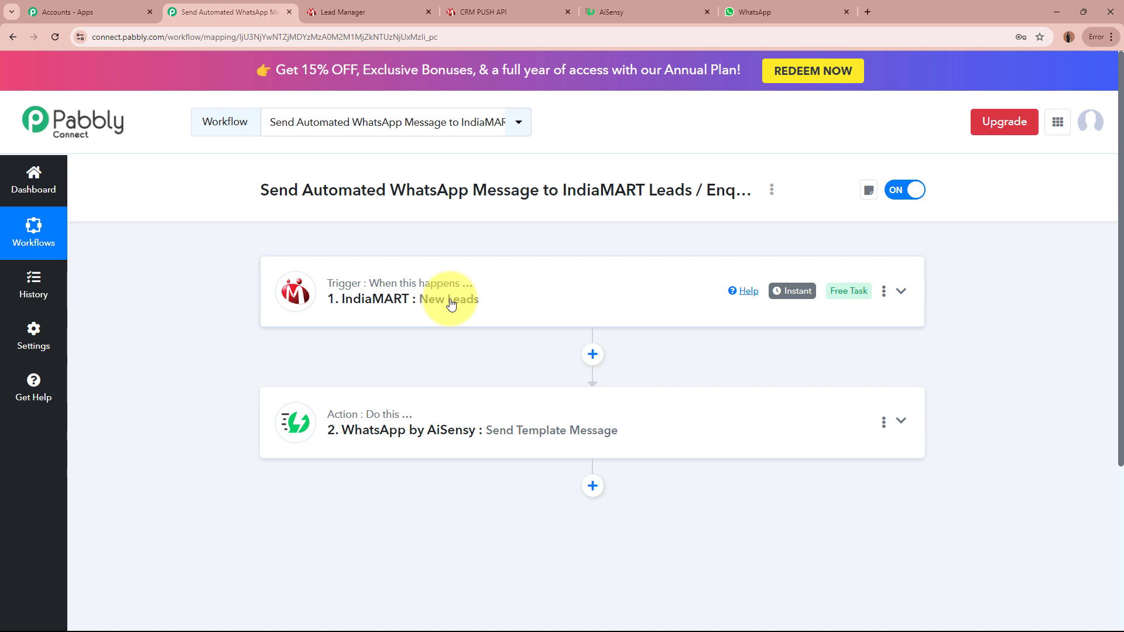
click(799, 10)
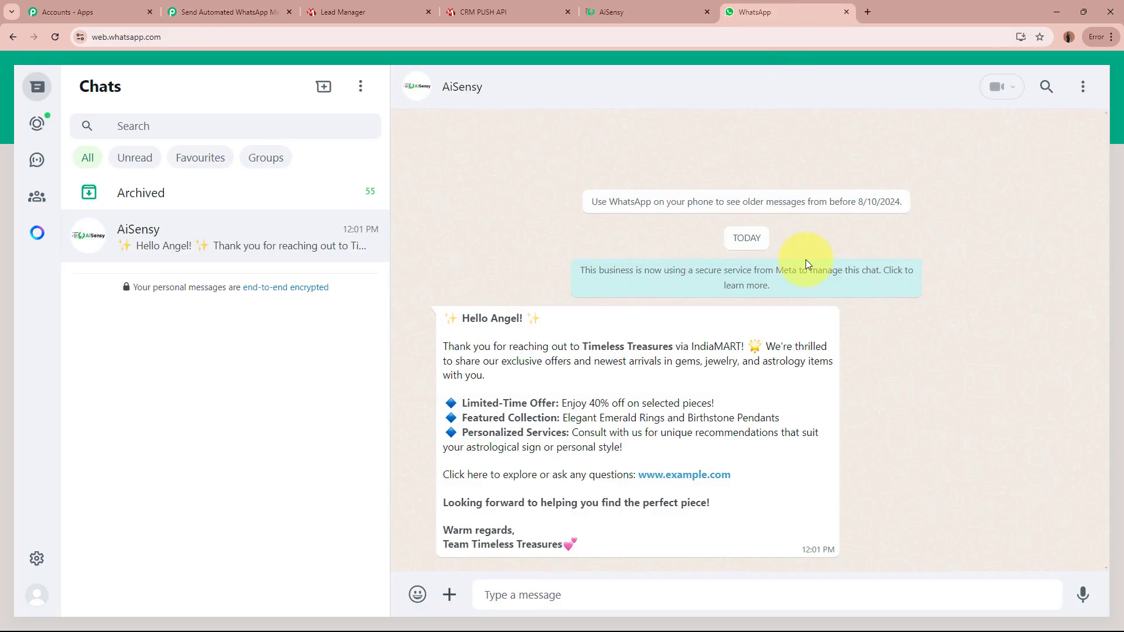
click(357, 10)
click(760, 11)
click(237, 12)
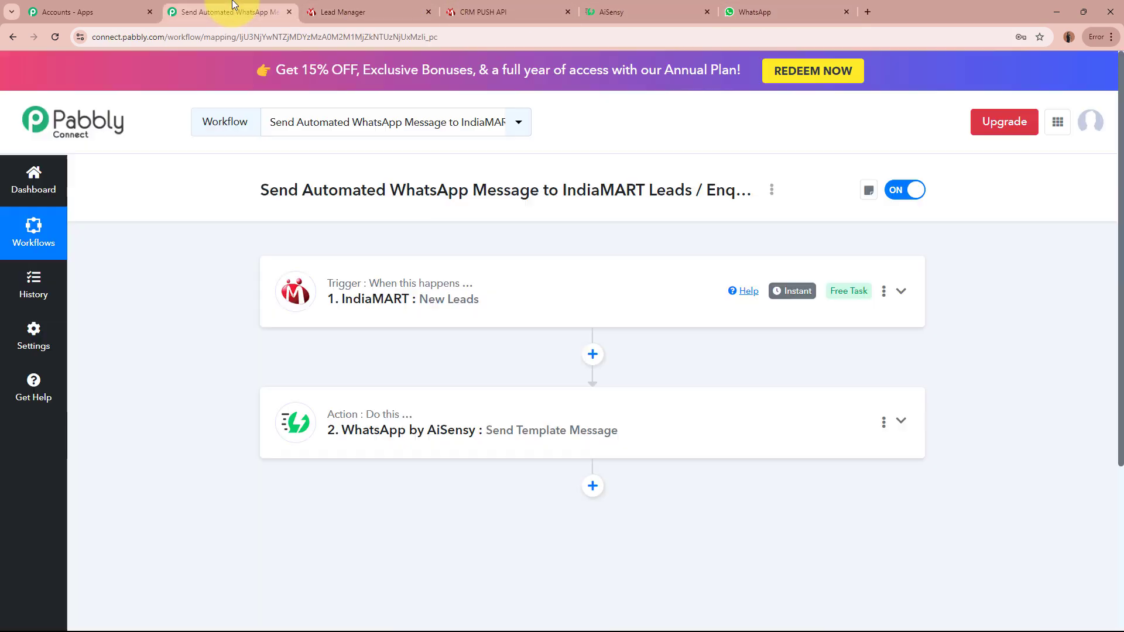